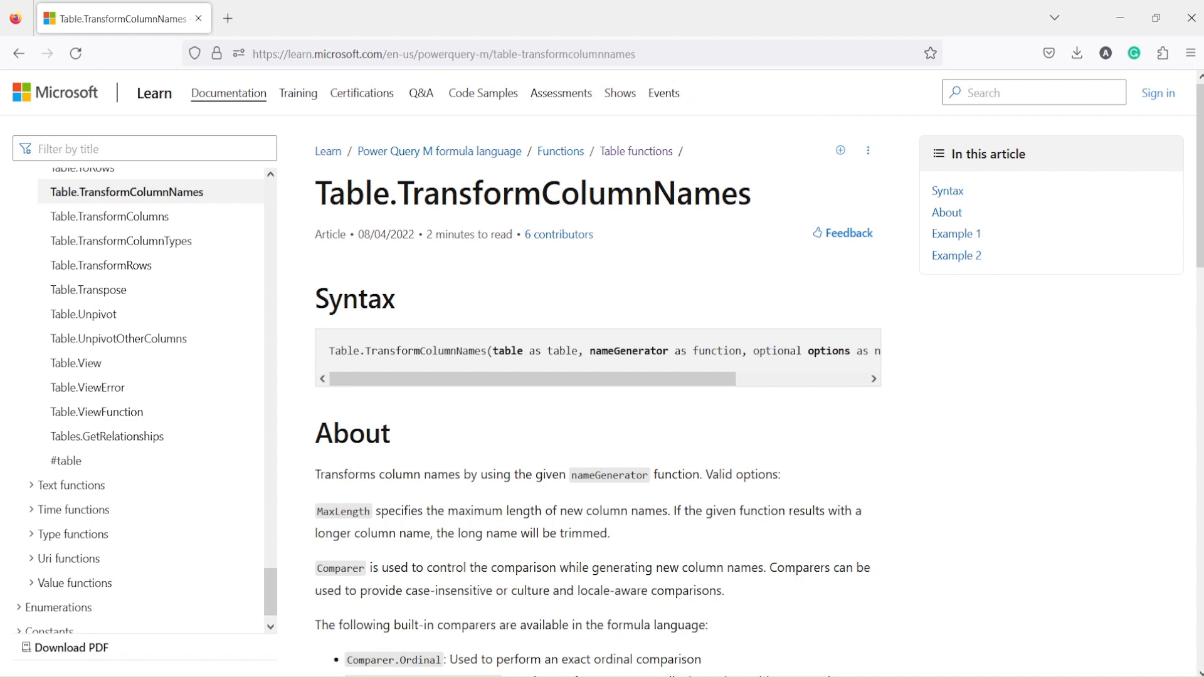
- Examine the Table.TransformColumnNames syntax, covering its table, nameGenerator and optional options parameters
left_click_drag(308, 177, 756, 219)
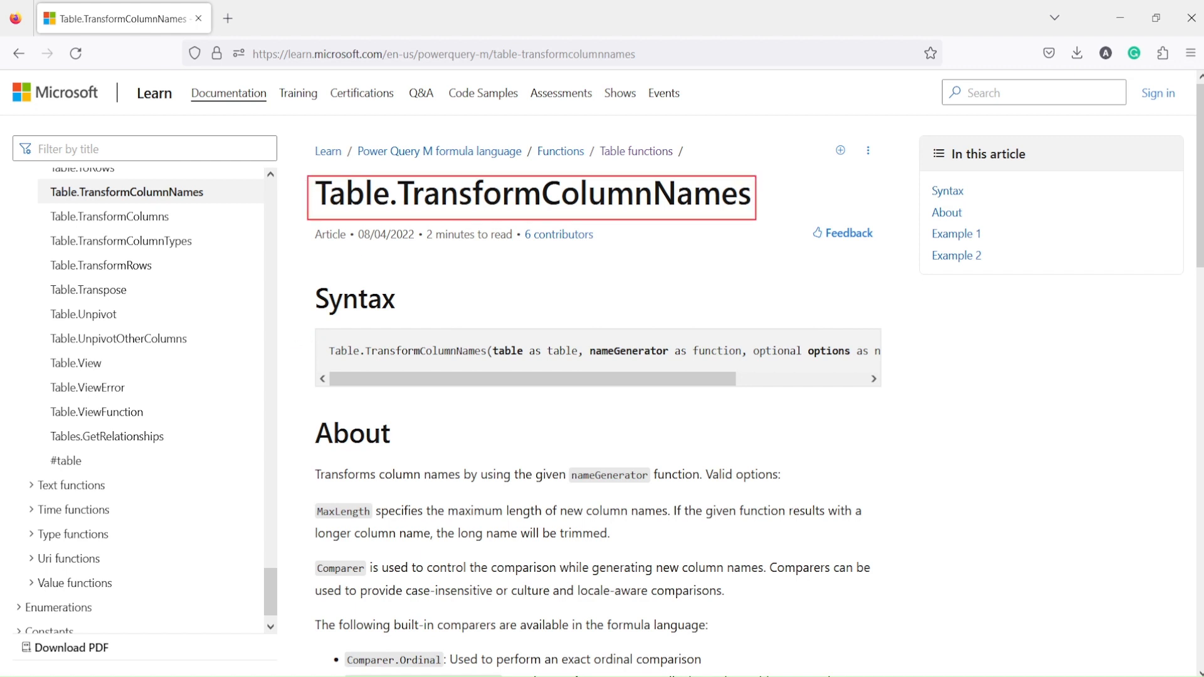
left_click_drag(490, 343, 543, 361)
key("ctrl+z")
mouse_move(490, 346)
left_mouse_down()
mouse_move(571, 360)
mouse_move(738, 362)
mouse_move(755, 346)
mouse_move(887, 360)
left_mouse_up()
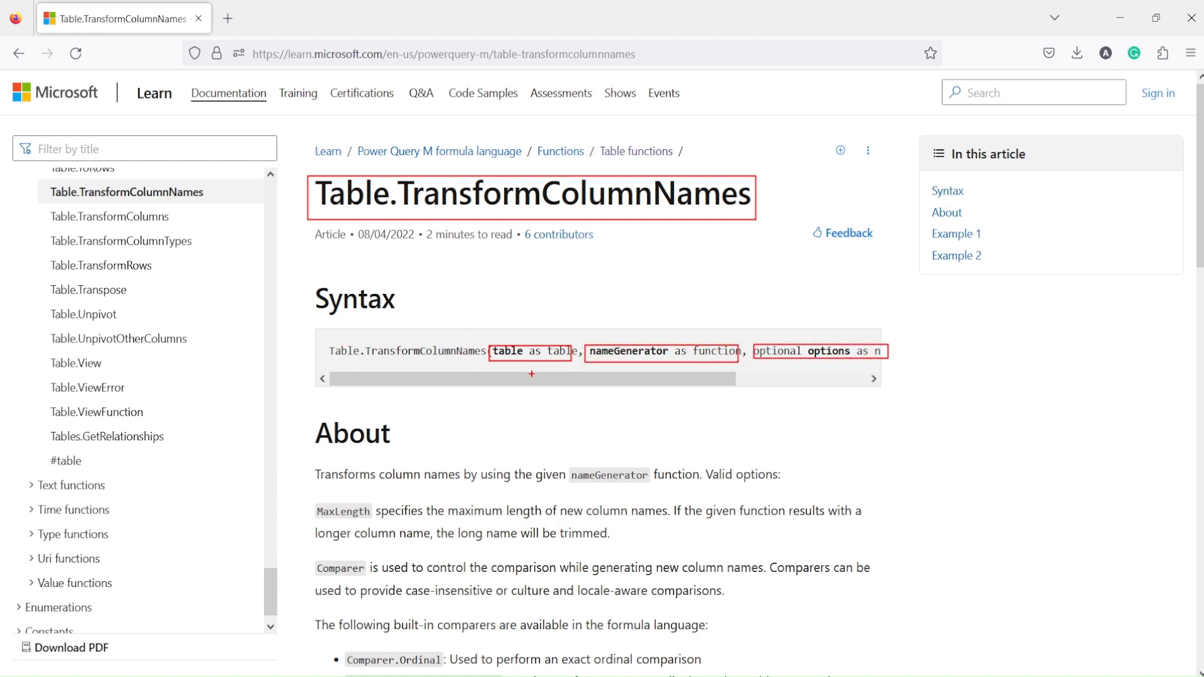
key("Escape")
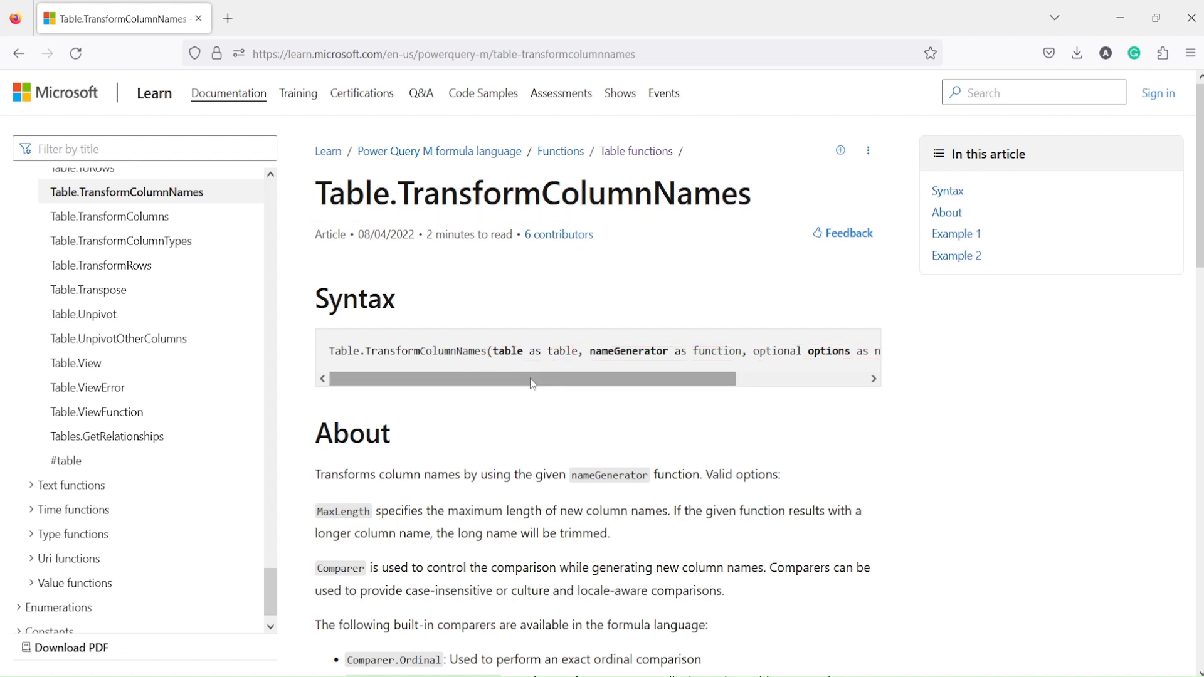
mouse_move(557, 385)
left_mouse_down()
mouse_move(746, 383)
mouse_move(596, 370)
mouse_move(453, 391)
left_mouse_up()
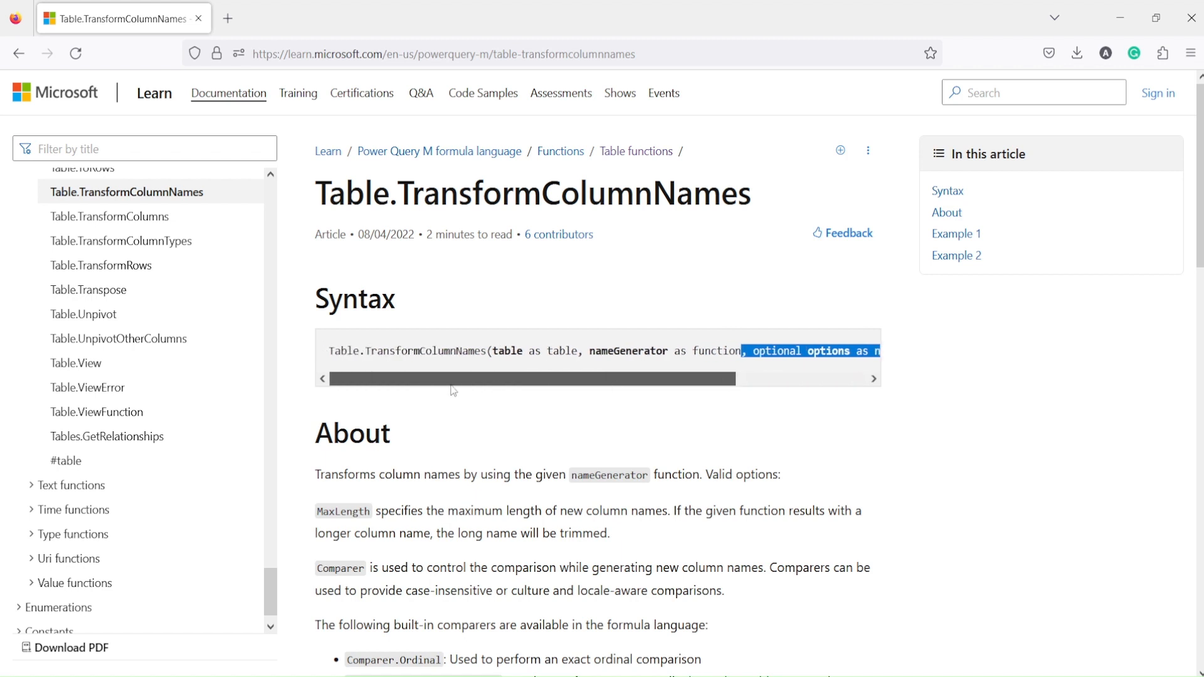
- Read the About section and study Example 1's usage code, including its Table.FromRecords argument, #(tab) character and Text.Clean function
scroll(497, 310, "down", 3)
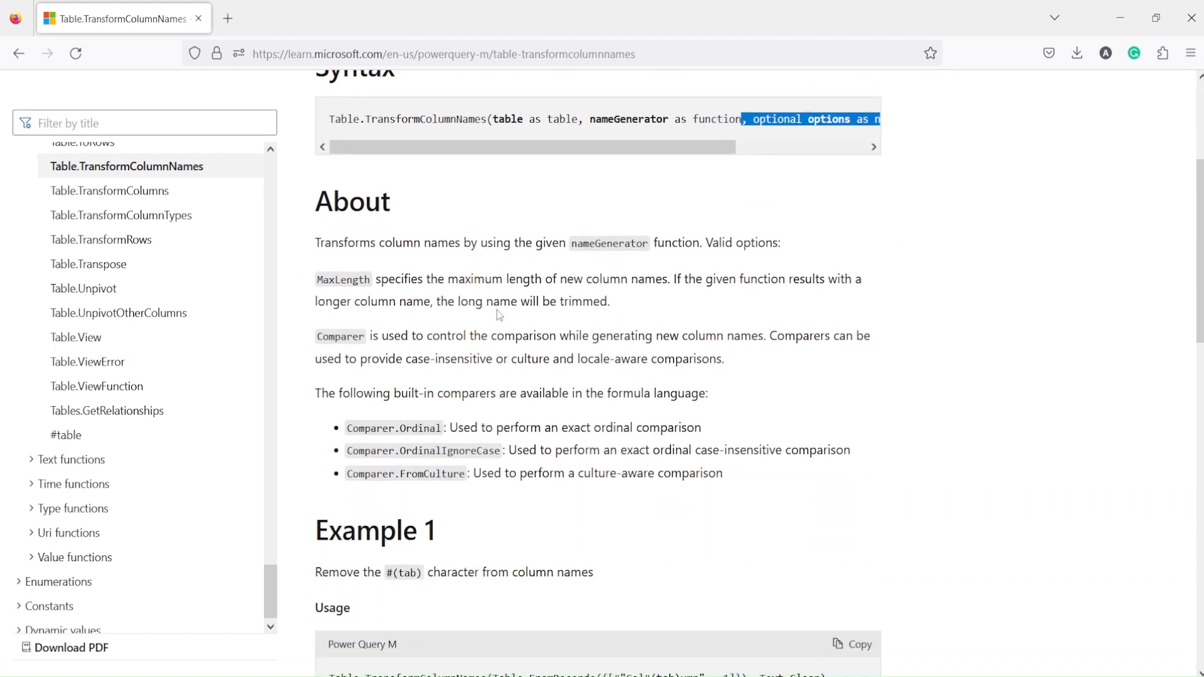
scroll(499, 312, "down", 4)
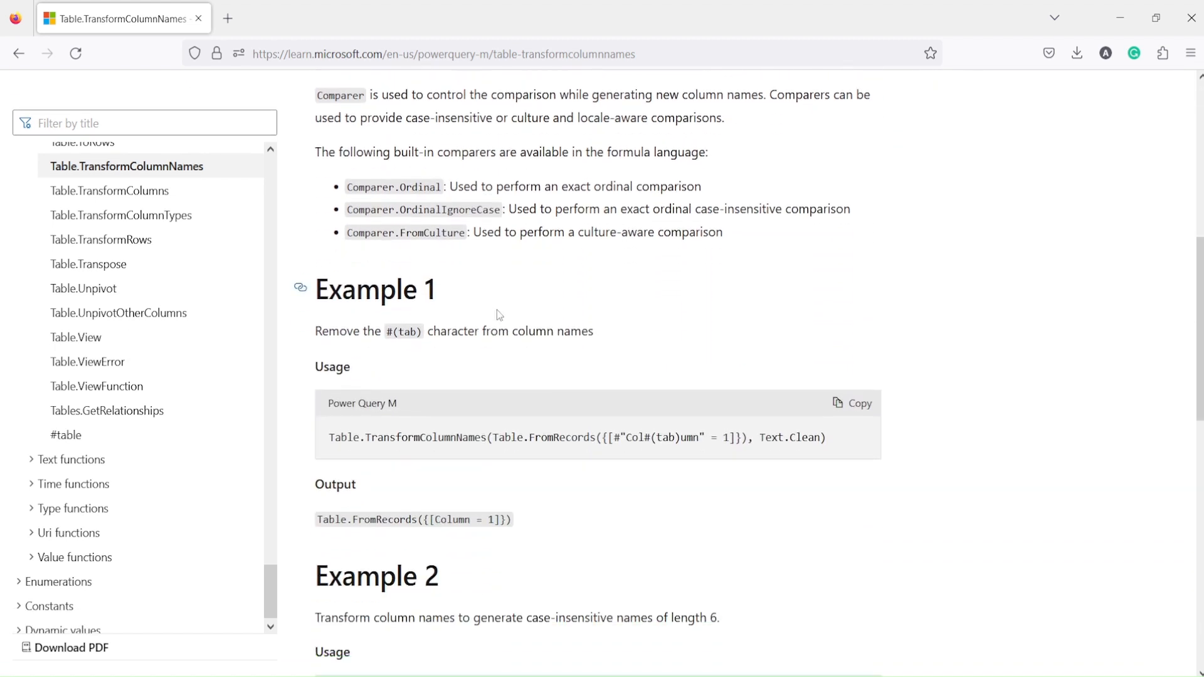
scroll(499, 315, "down", 1)
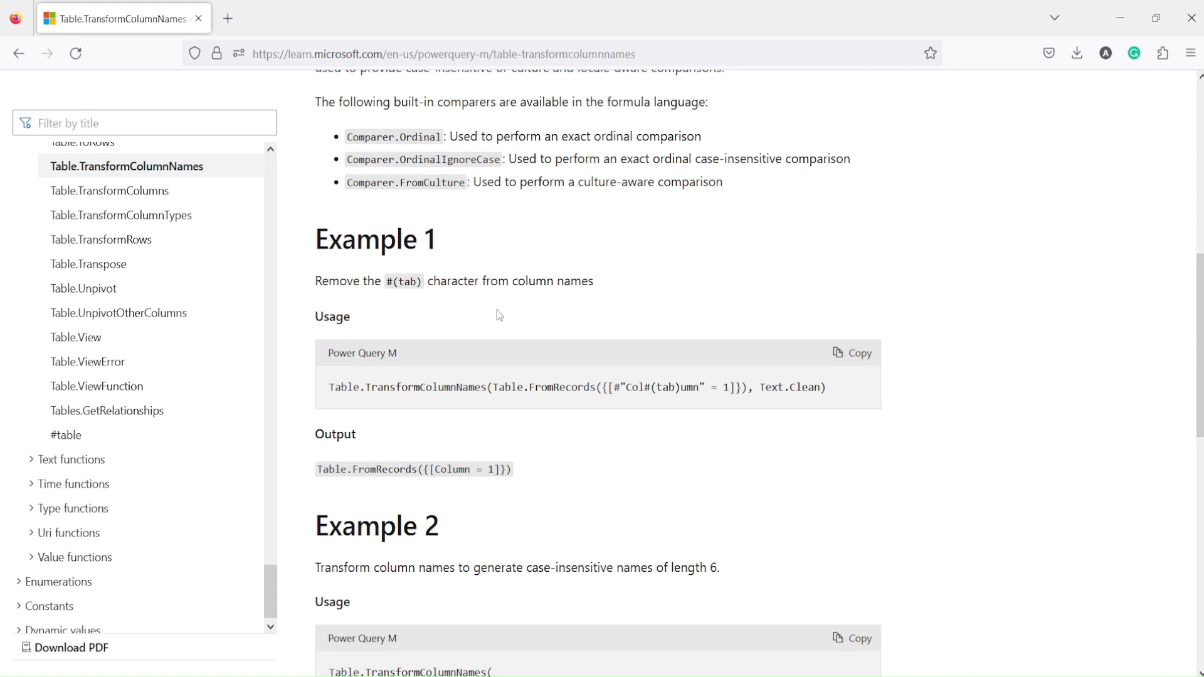
triple_click(429, 388)
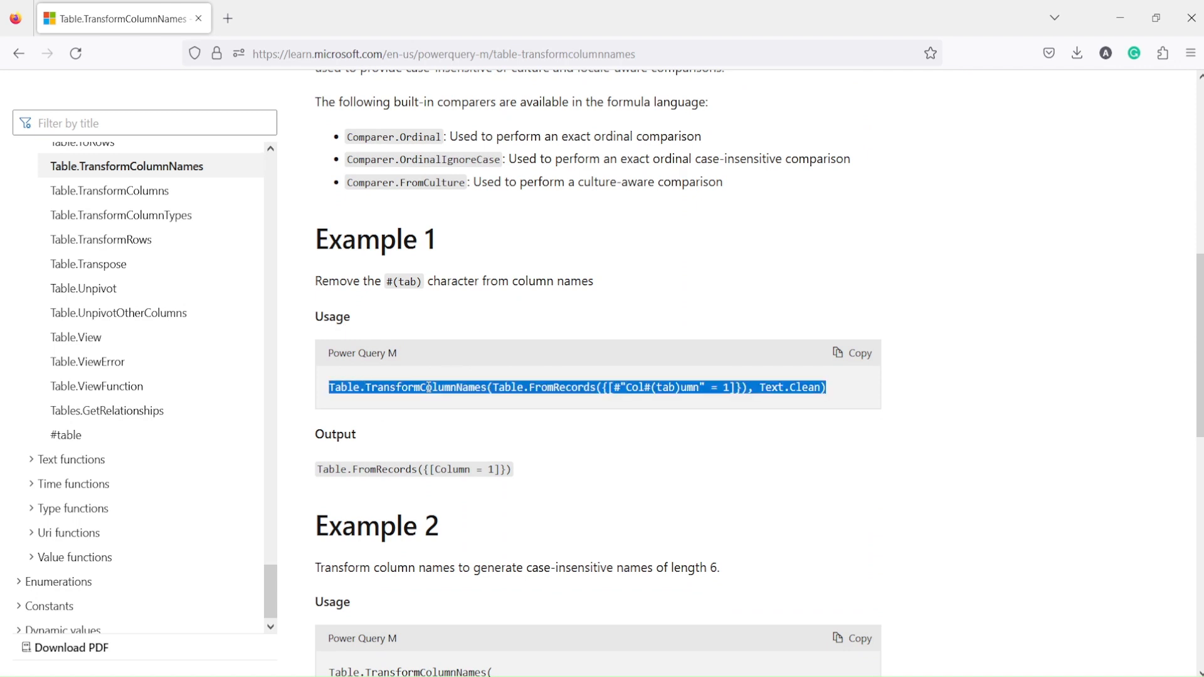
double_click(497, 387)
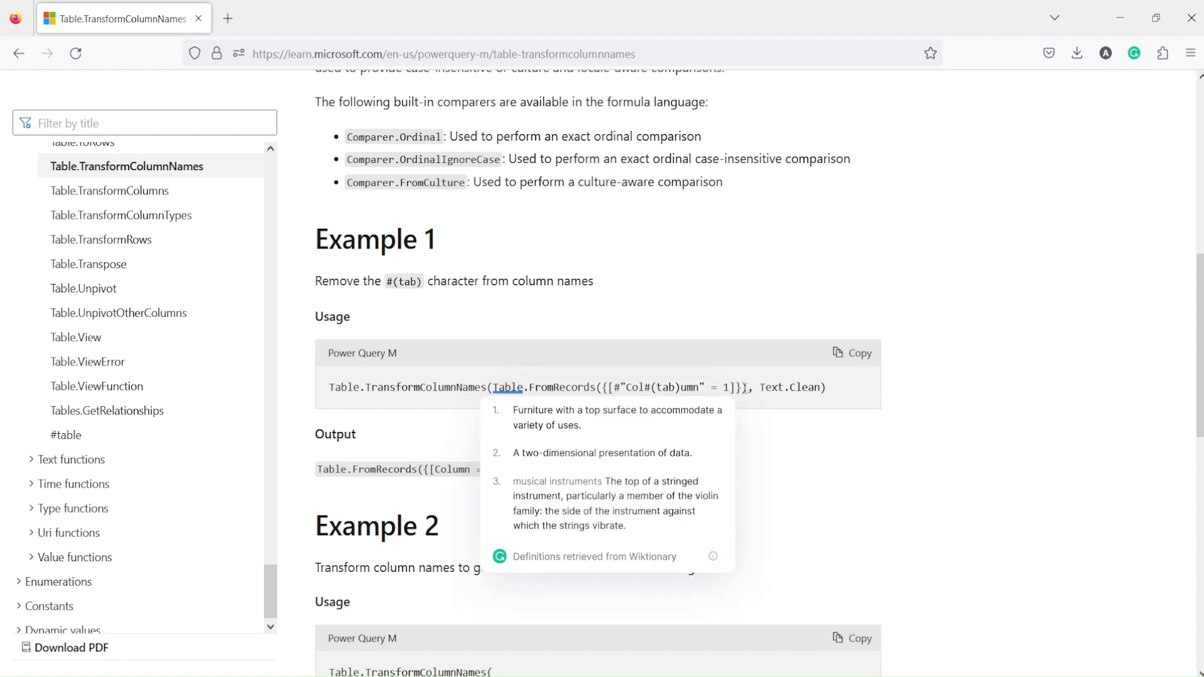
left_click_drag(746, 388, 492, 388)
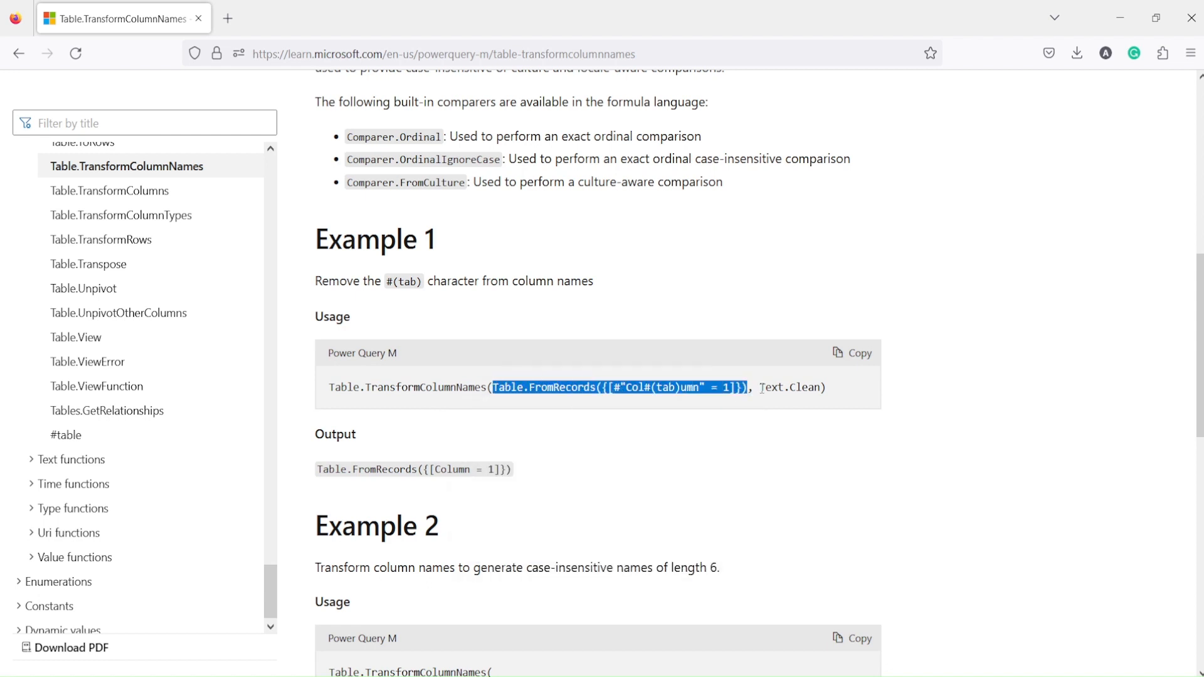
left_click(762, 388)
double_click(805, 387)
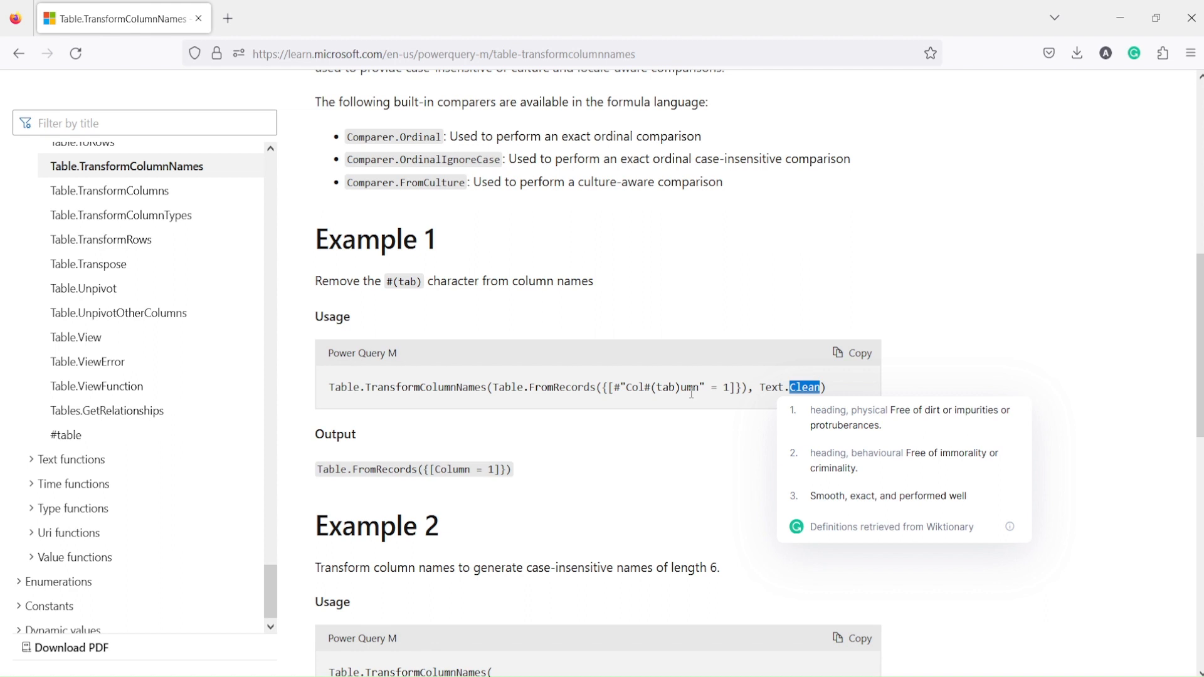
left_click_drag(650, 388, 682, 388)
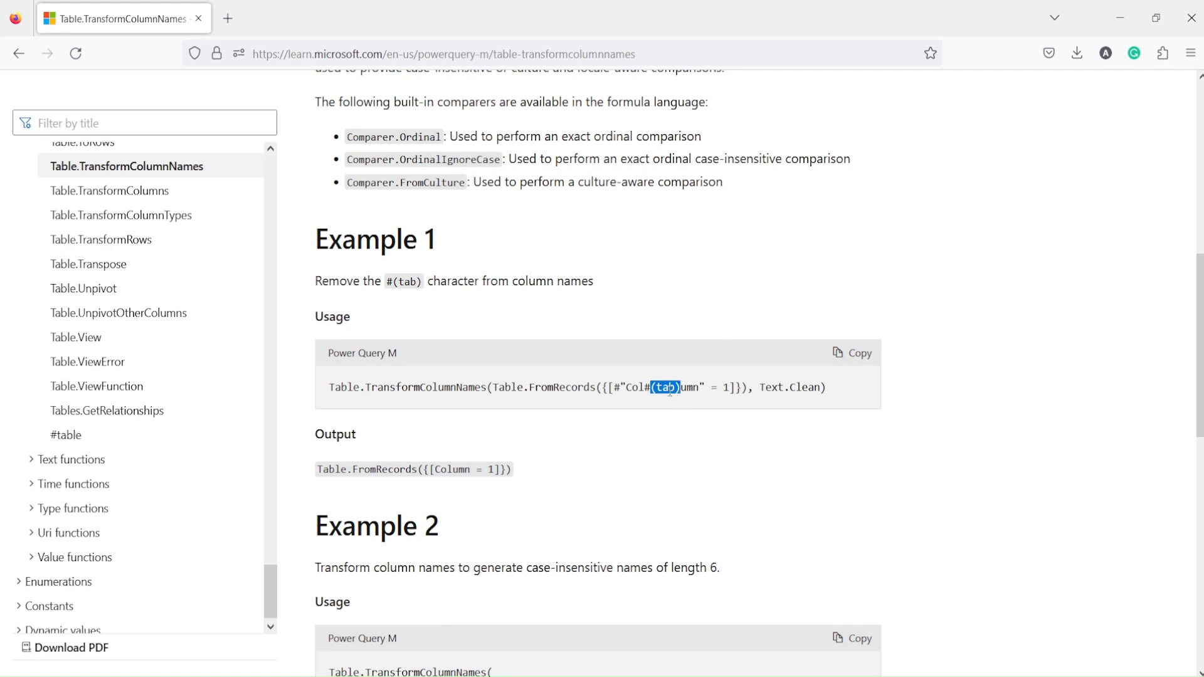
- Look over Example 2's usage code, its MaxLength option and its output
scroll(650, 389, "down", 3)
scroll(650, 392, "down", 2)
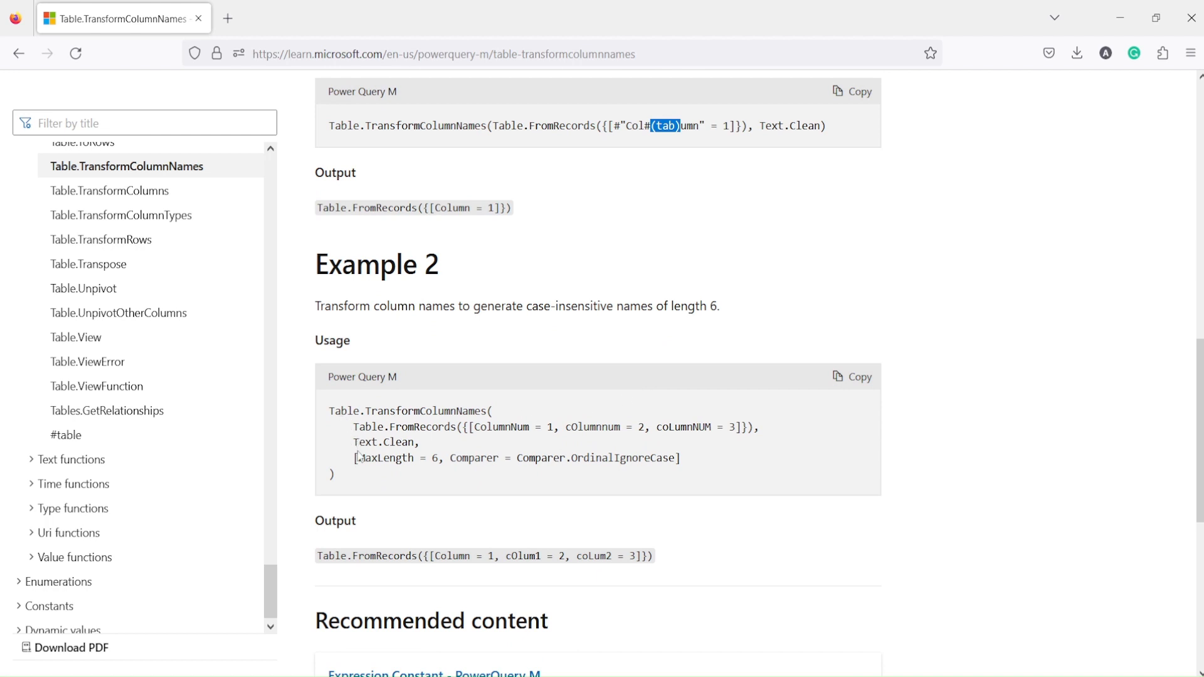
left_click_drag(355, 457, 414, 458)
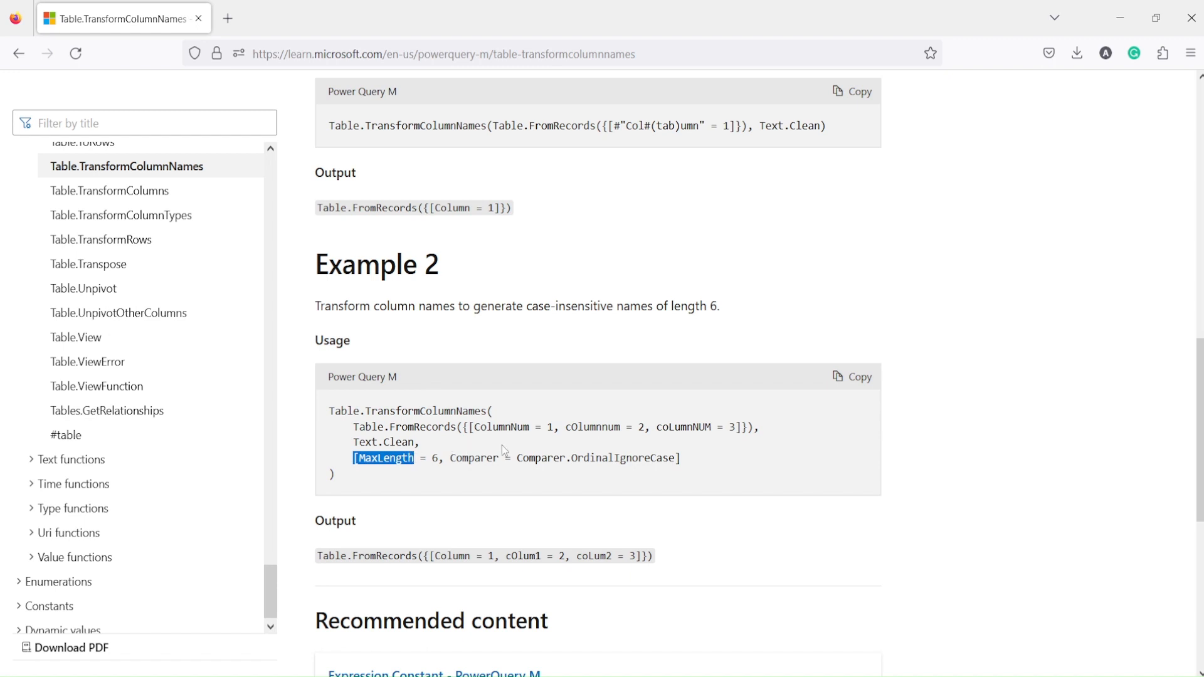
scroll(513, 456, "down", 2)
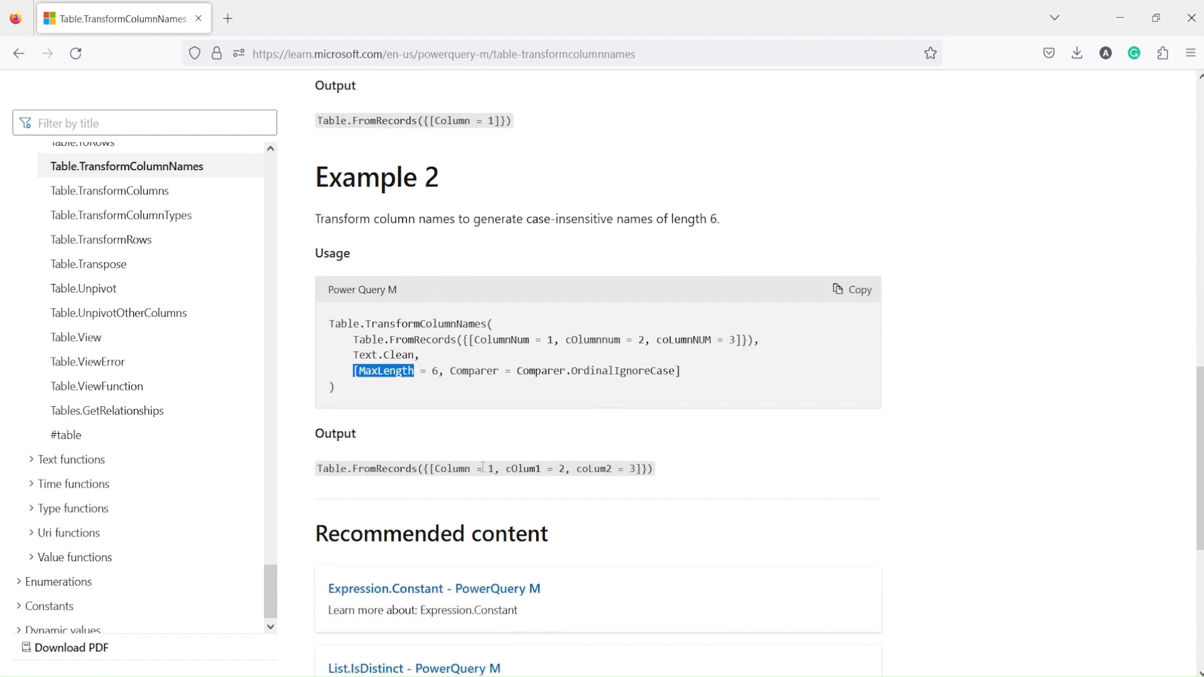
- Compare the arguments and source column name in Example 1's usage code with the column name in its output
scroll(524, 445, "up", 5)
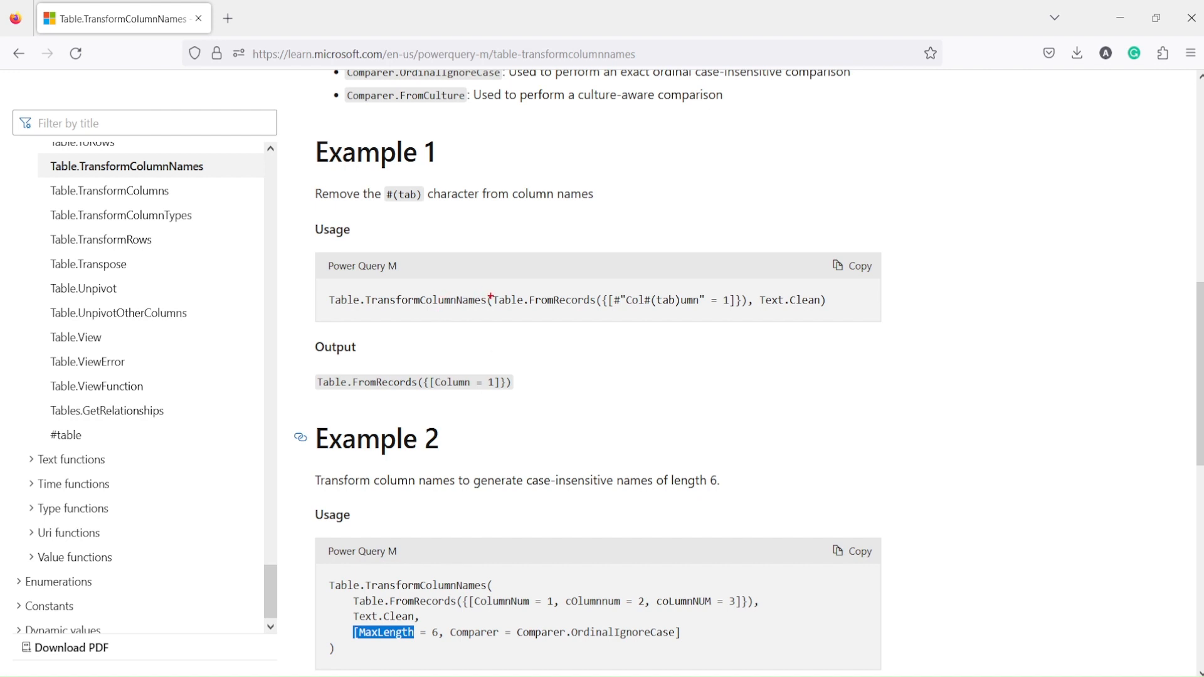
mouse_move(492, 294)
left_mouse_down()
mouse_move(516, 308)
mouse_move(823, 309)
left_mouse_up()
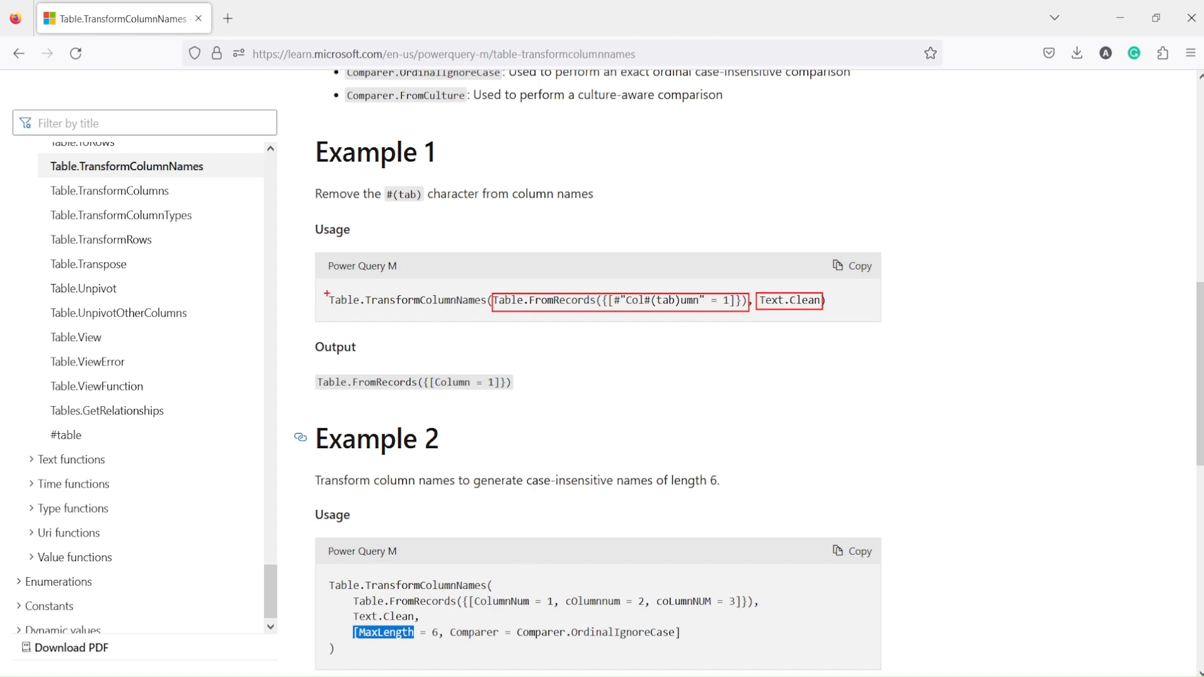
mouse_move(326, 292)
left_mouse_down()
mouse_move(497, 308)
mouse_move(485, 311)
left_mouse_up()
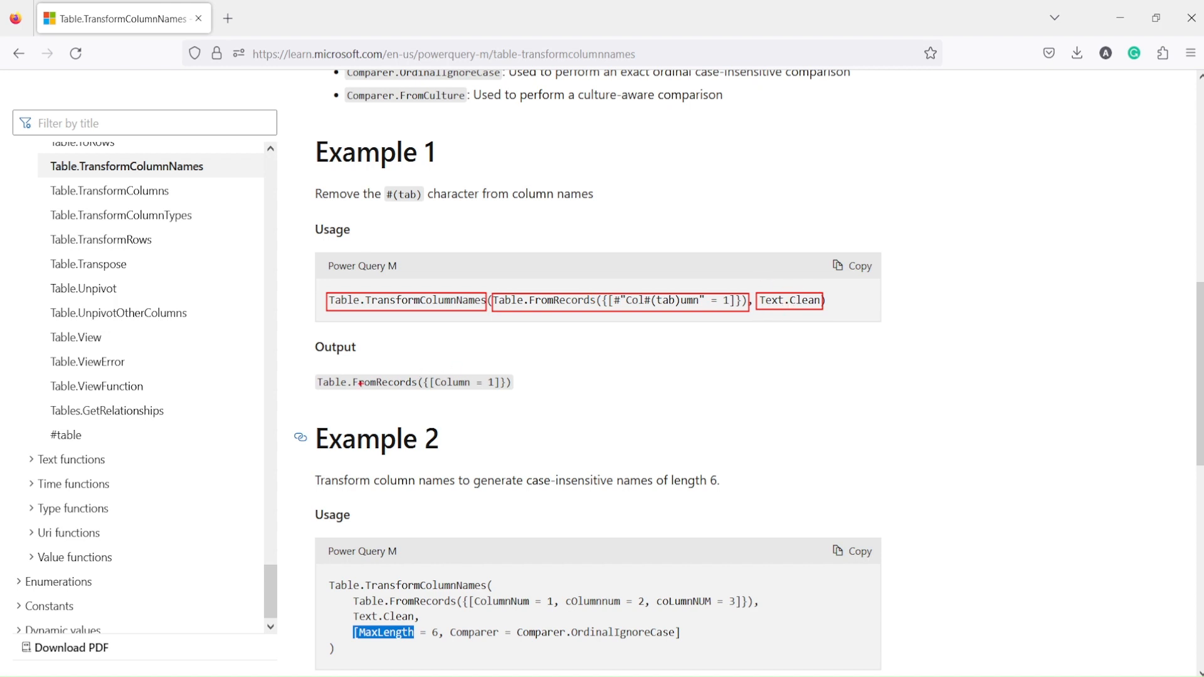
left_click_drag(314, 376, 513, 395)
left_click_drag(434, 375, 475, 390)
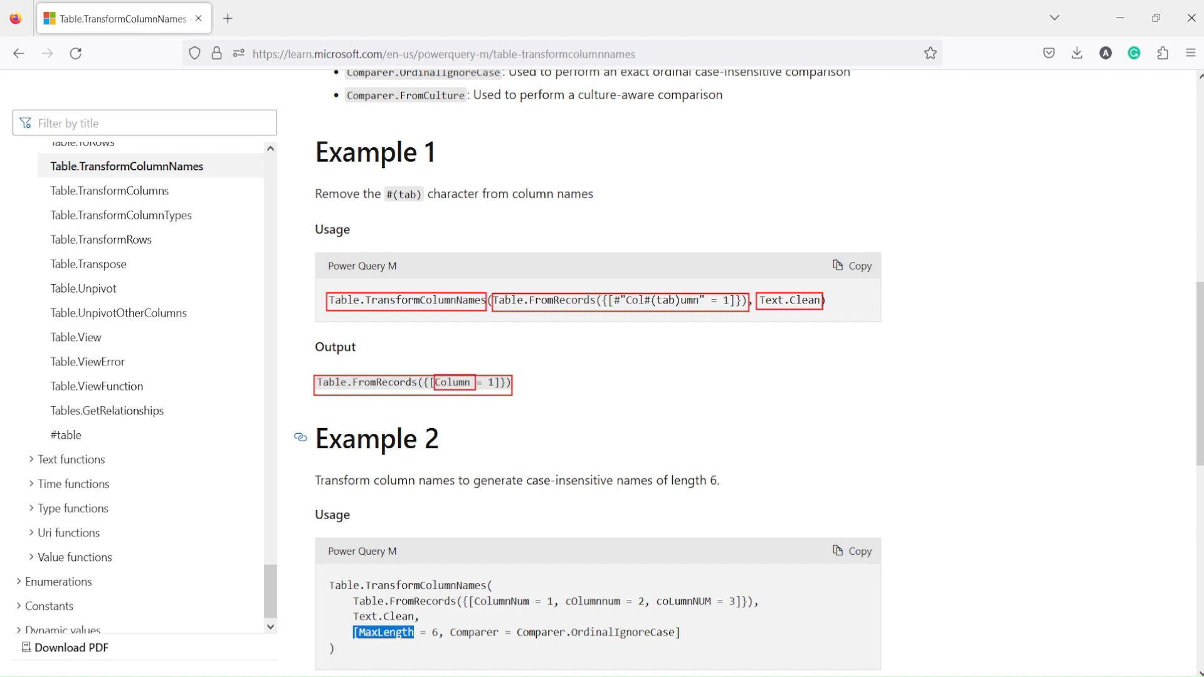
left_click_drag(611, 292, 701, 312)
- Examine Example 2's source table, Text.Clean and MaxLength/Comparer option arguments against the column names in its output
left_click_drag(352, 596, 757, 608)
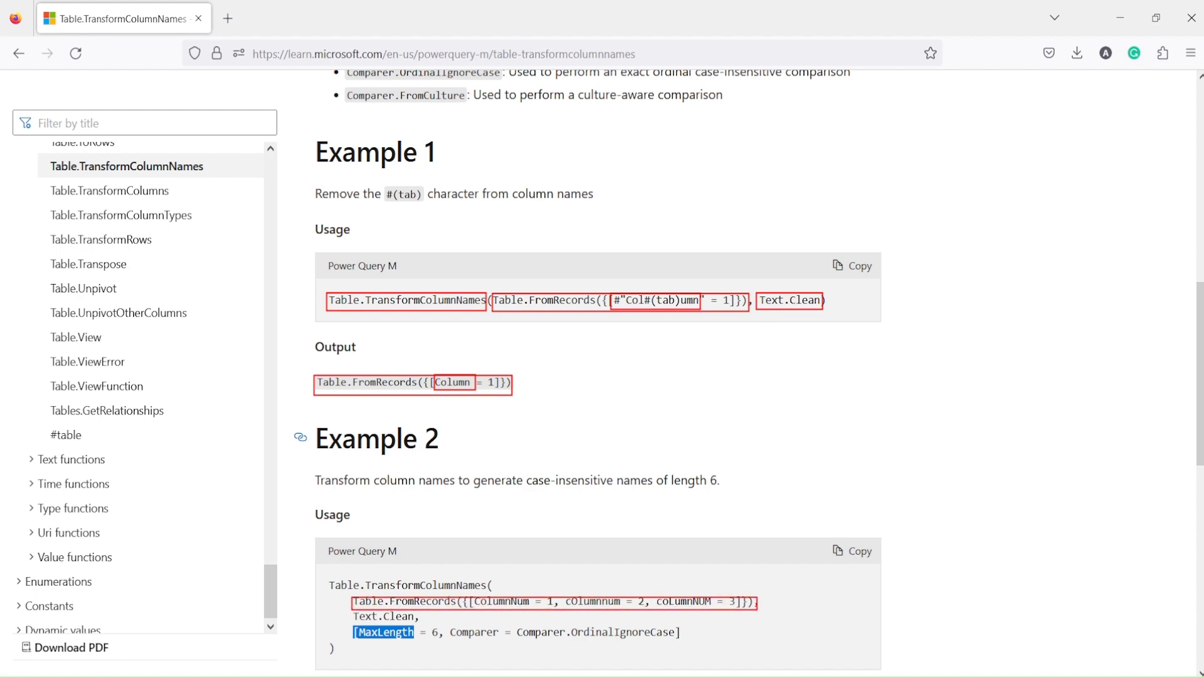
left_click_drag(350, 608, 429, 624)
left_click_drag(353, 626, 694, 642)
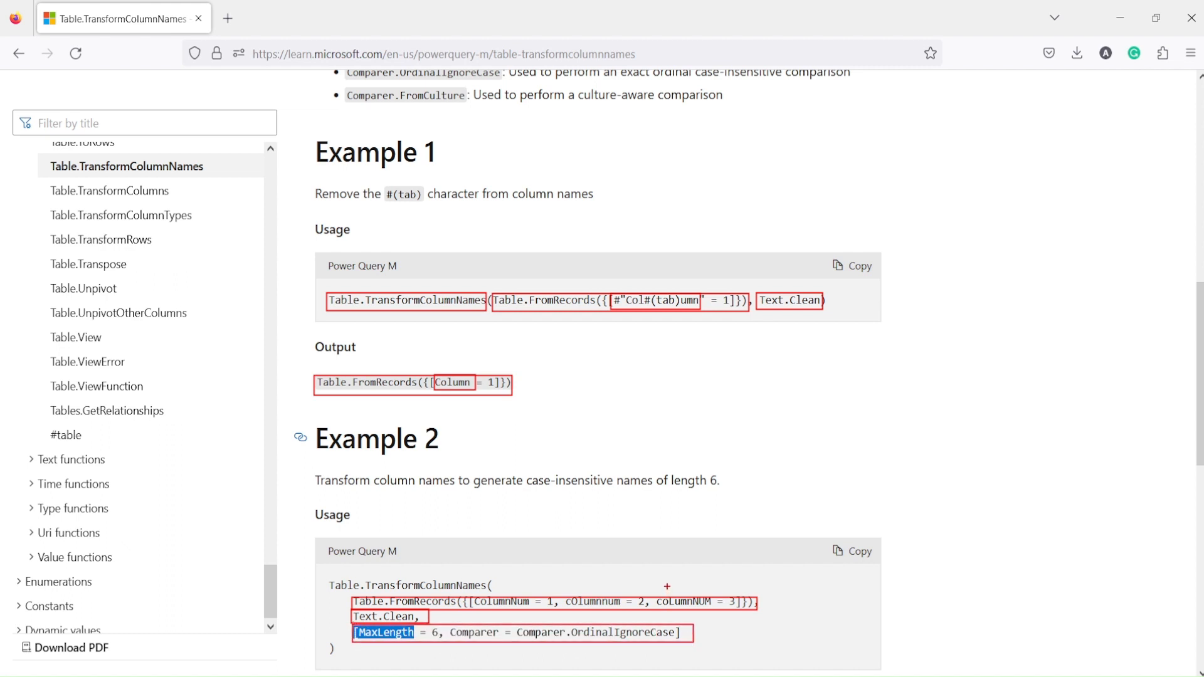
key("Escape")
scroll(564, 468, "down", 4)
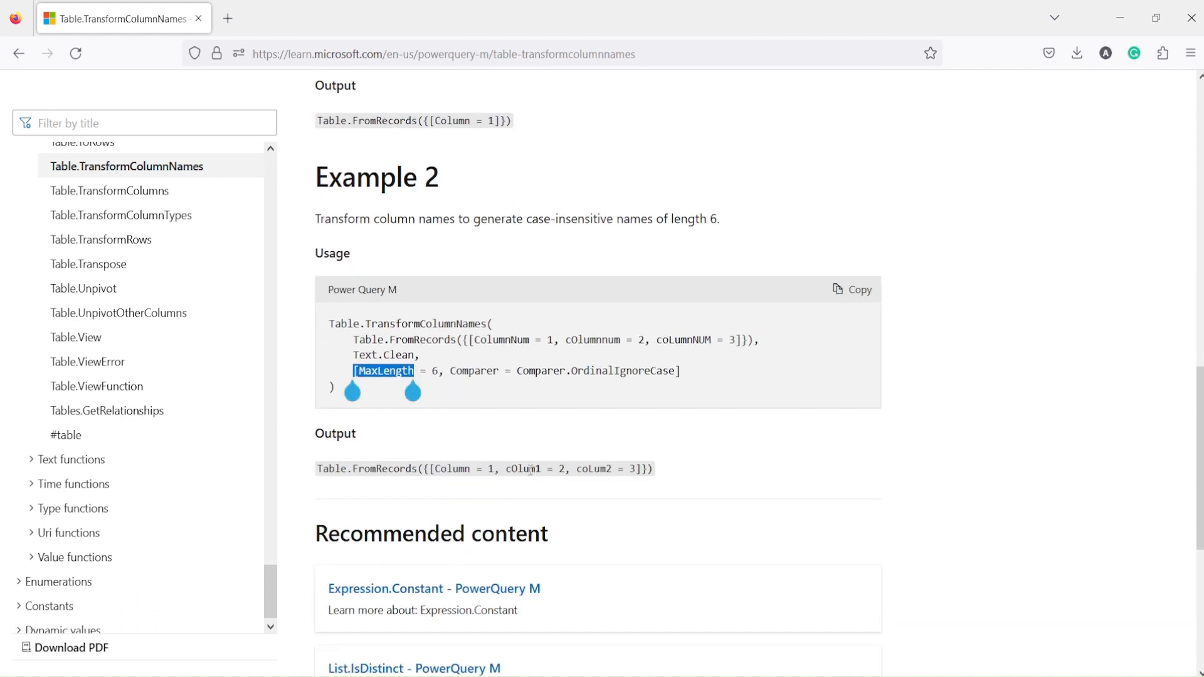
mouse_move(430, 461)
left_mouse_down()
mouse_move(483, 477)
mouse_move(614, 479)
left_mouse_up()
scroll(660, 289, "up", 4)
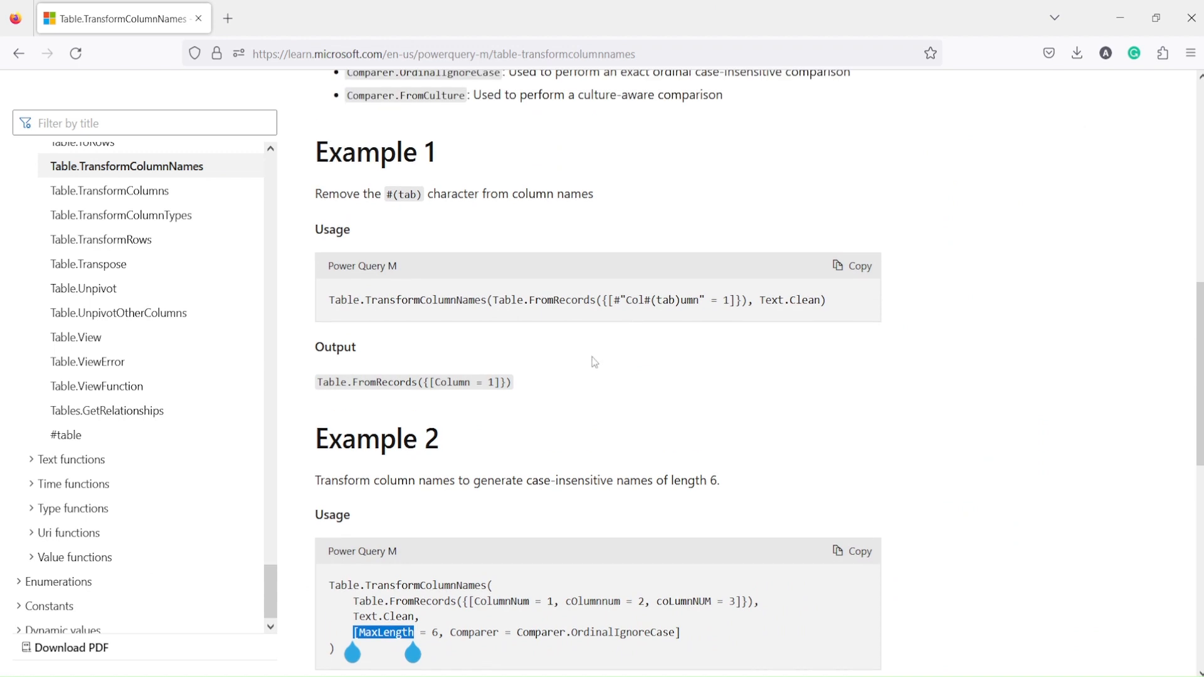
- Return to Example 1 and select its complete Table.TransformColumnNames usage code
scroll(687, 310, "up", 3)
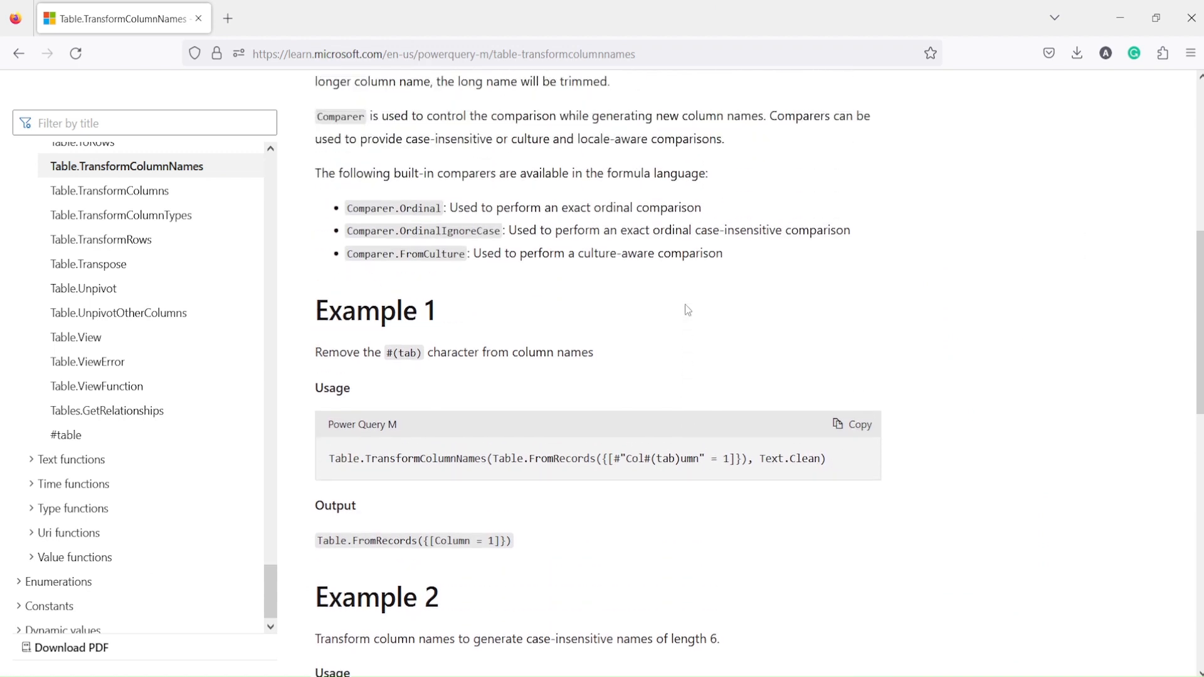
scroll(688, 310, "up", 2)
scroll(690, 313, "down", 2)
left_click_drag(837, 475, 330, 479)
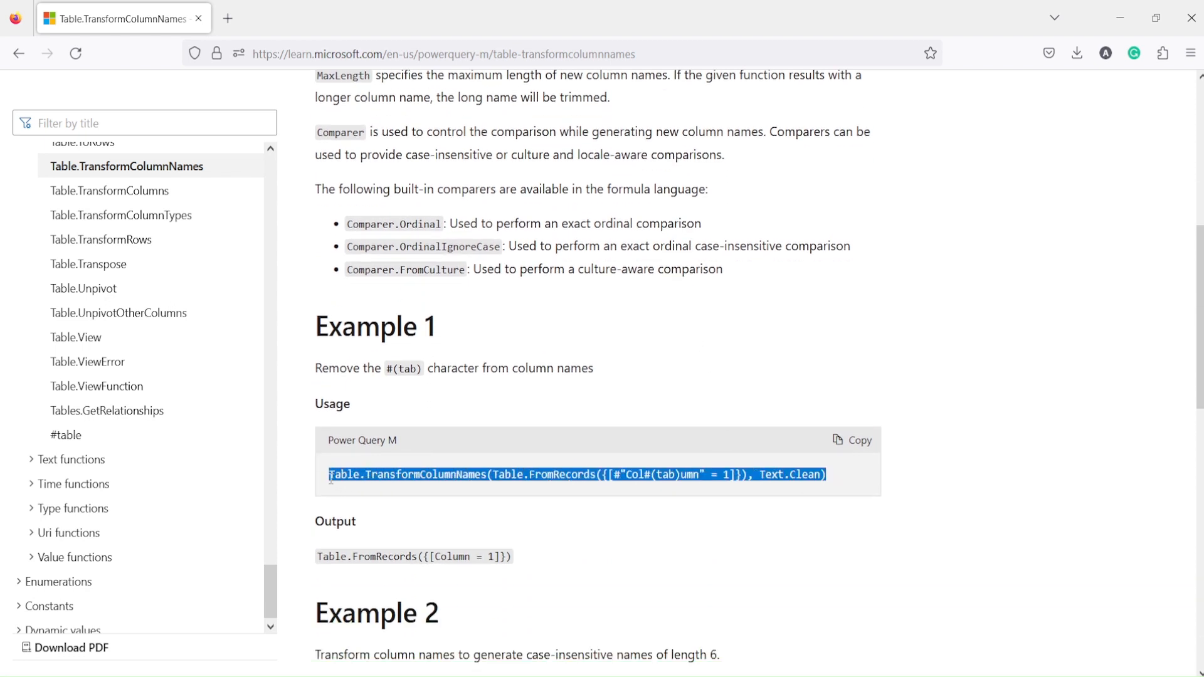
- Switch to Power BI Desktop and open the Power Query Table Functions report's queries in the Power Query Editor
key("alt+Tab")
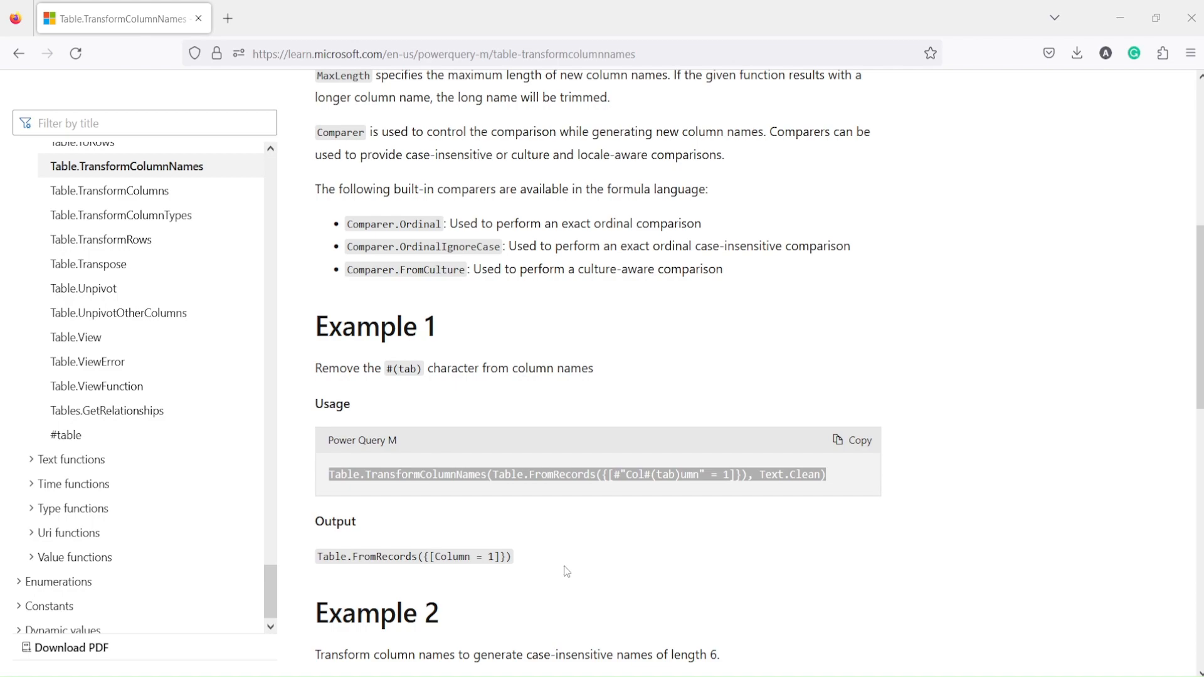
key("alt+Tab")
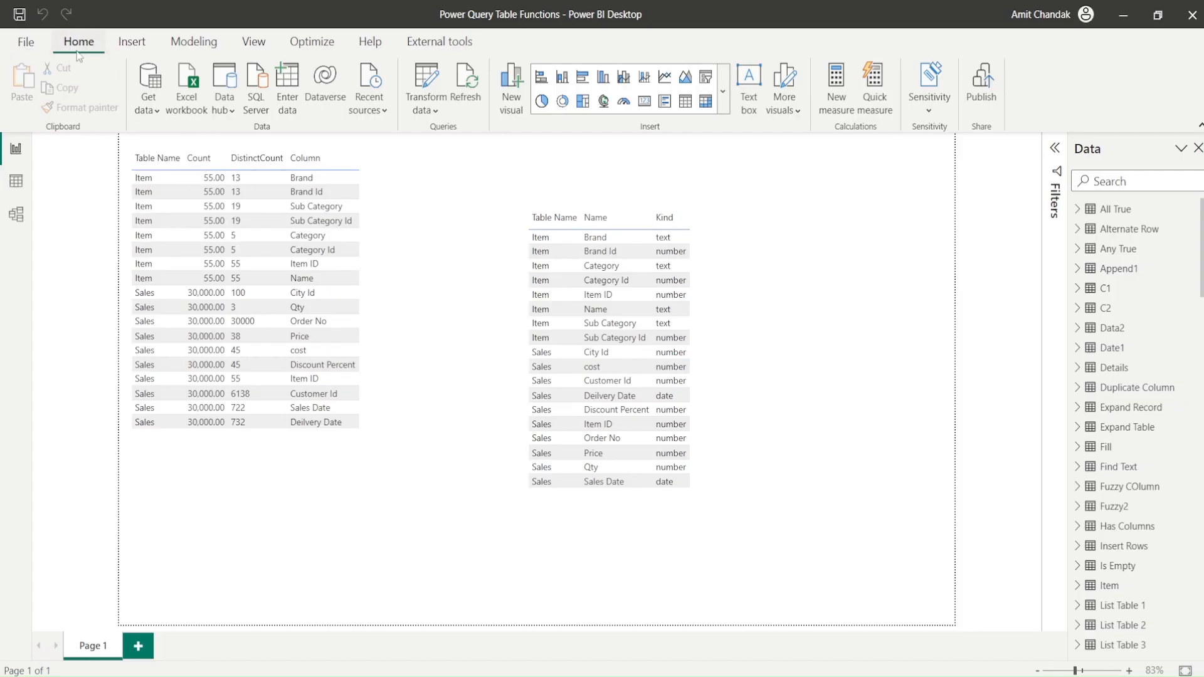
left_click(427, 108)
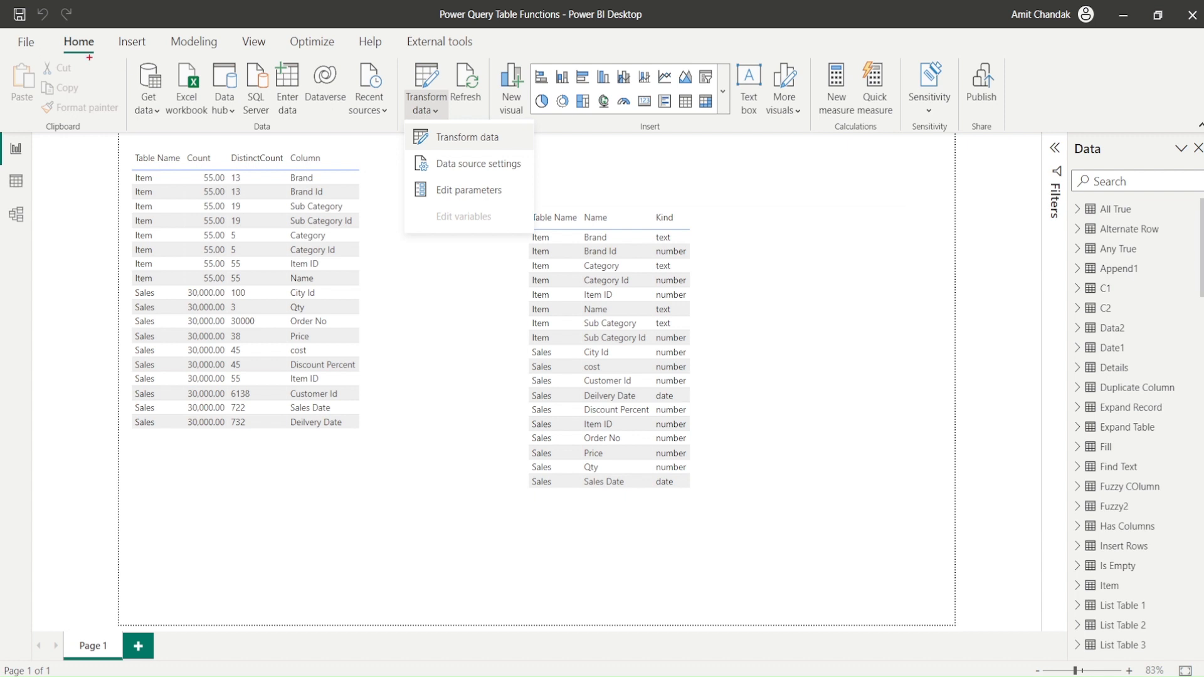
left_click_drag(56, 29, 106, 65)
mouse_move(401, 53)
left_mouse_down()
mouse_move(455, 121)
mouse_move(527, 161)
mouse_move(519, 153)
left_mouse_up()
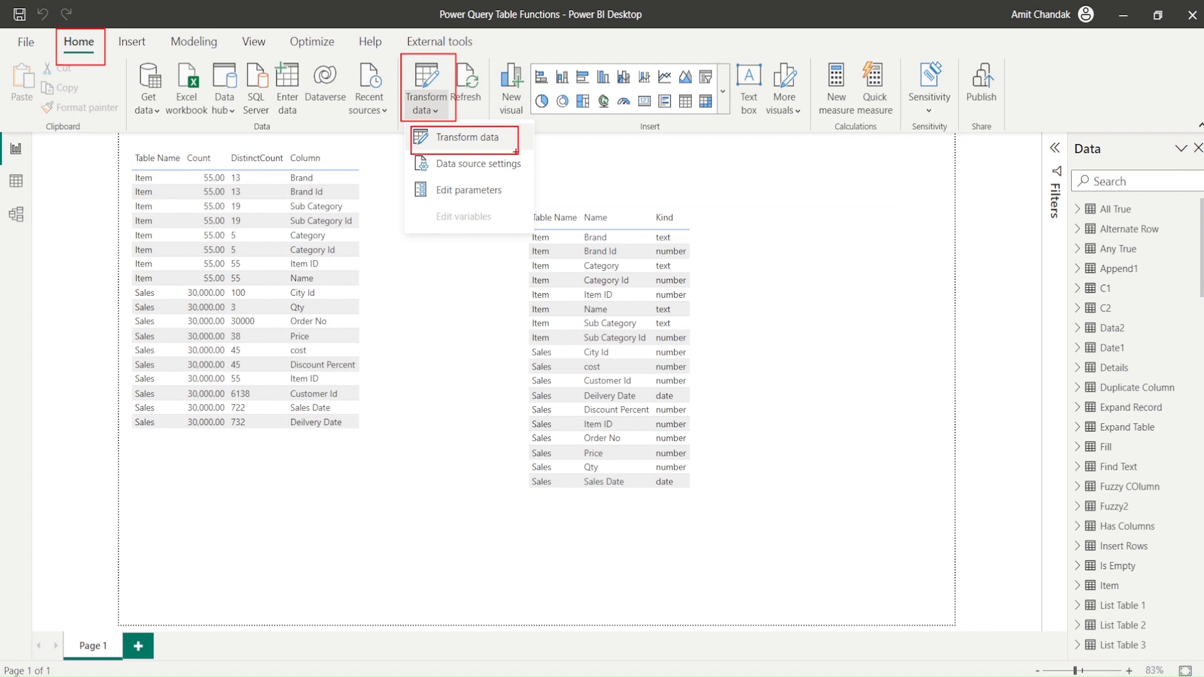
key("Escape")
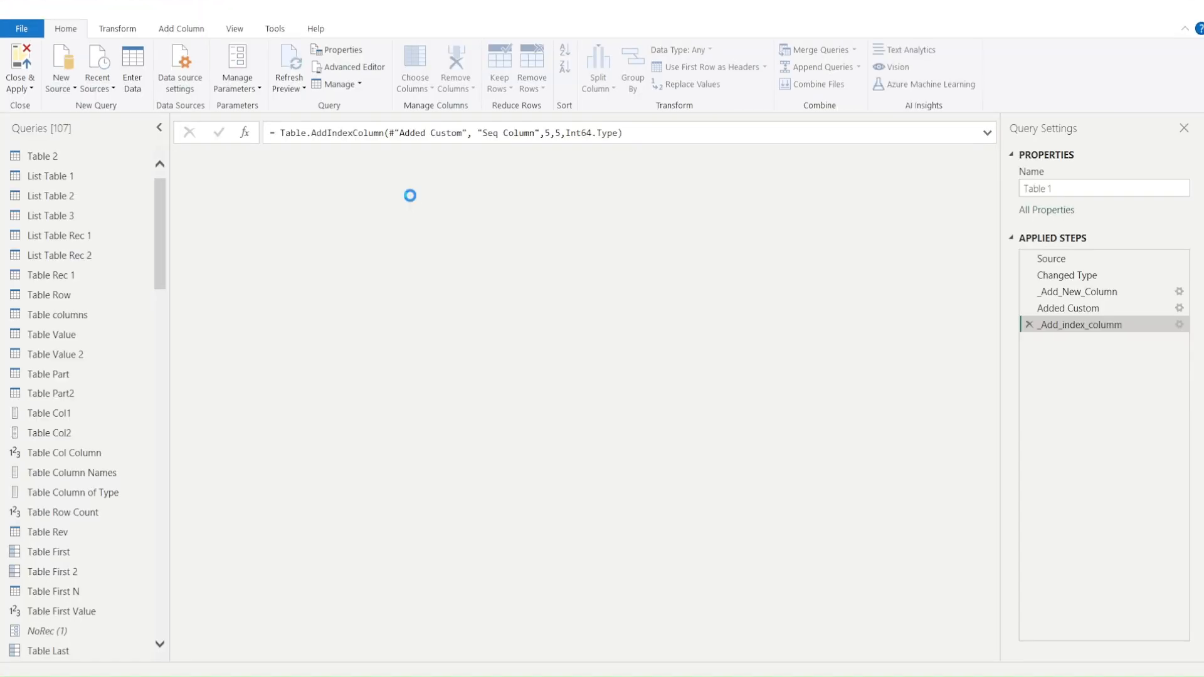
- Create a new blank query in the Power Query Editor
left_click(74, 88)
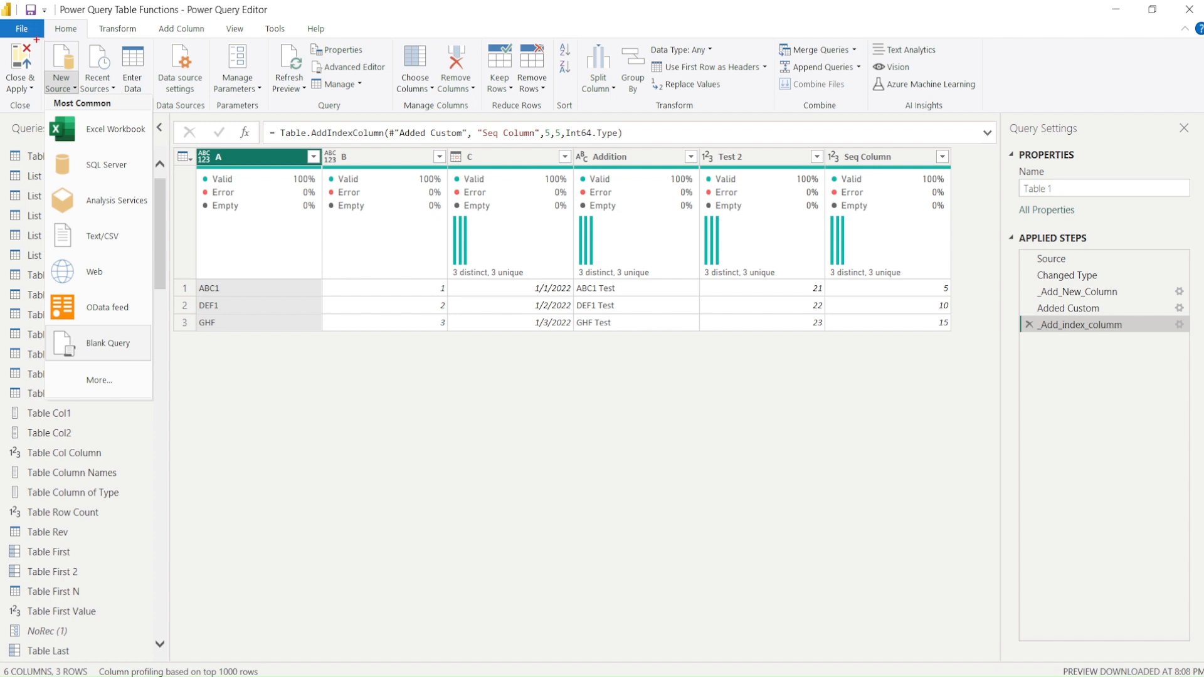
left_click_drag(40, 39, 81, 94)
left_click_drag(48, 329, 148, 361)
left_click_drag(48, 22, 87, 37)
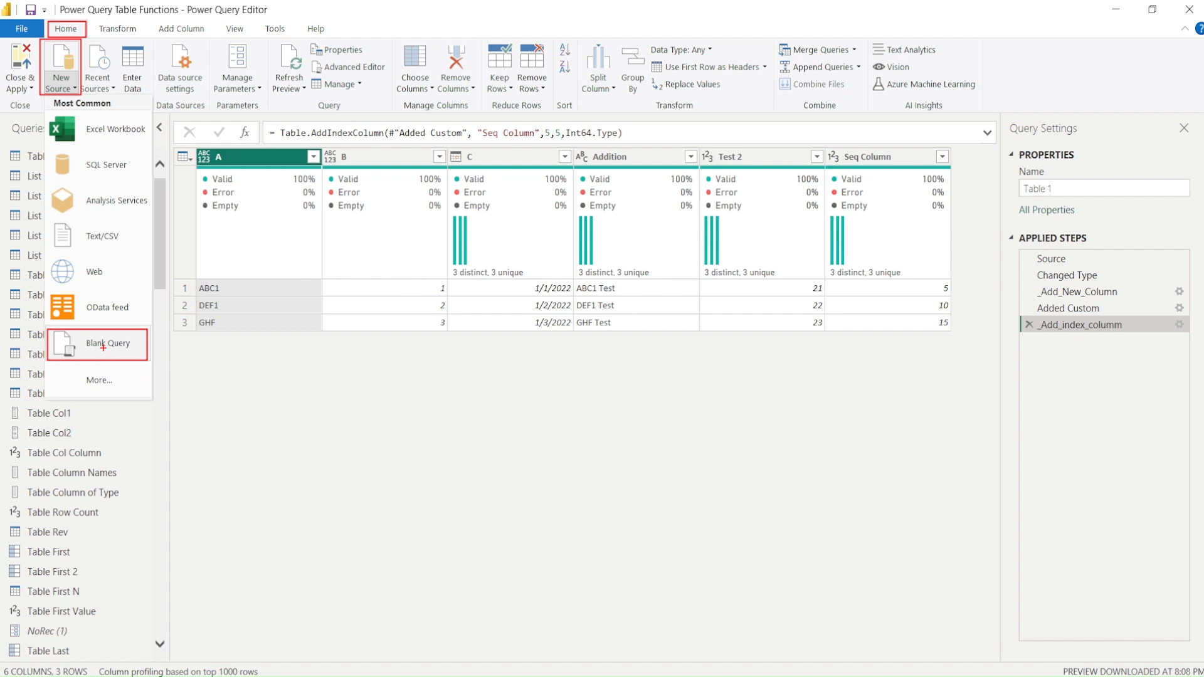
key("Escape")
left_click(61, 69)
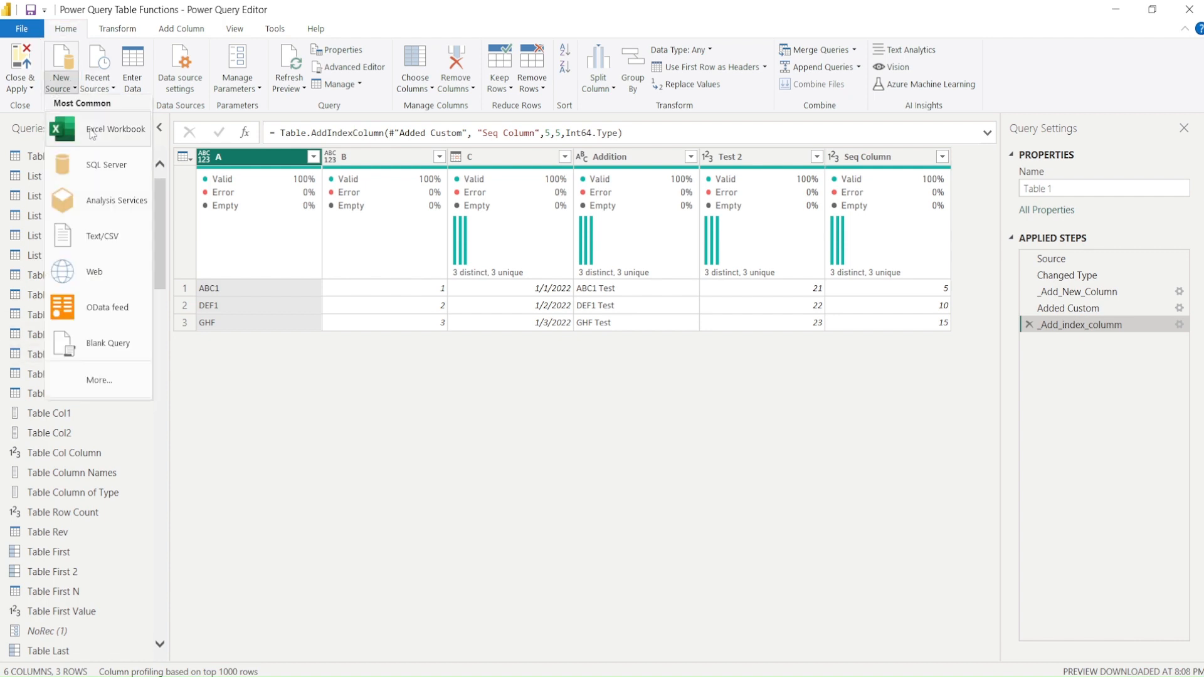
left_click(114, 335)
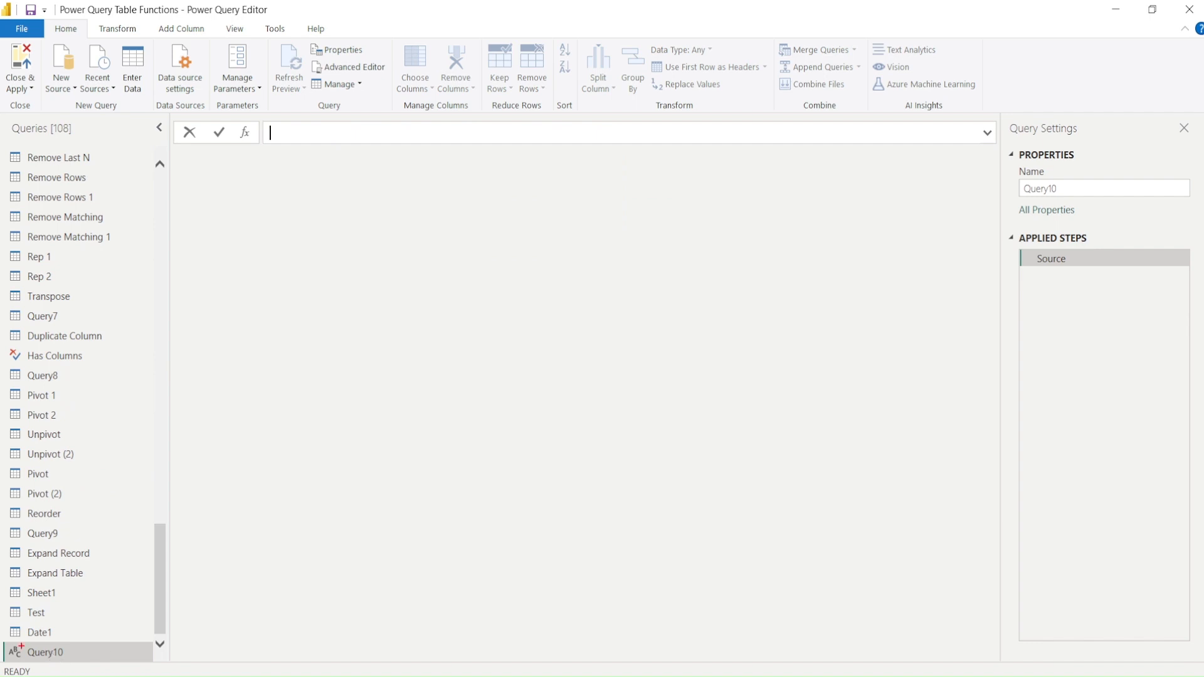
- Rename the new blank query as Transform Name
left_click_drag(7, 644, 113, 662)
double_click(74, 656)
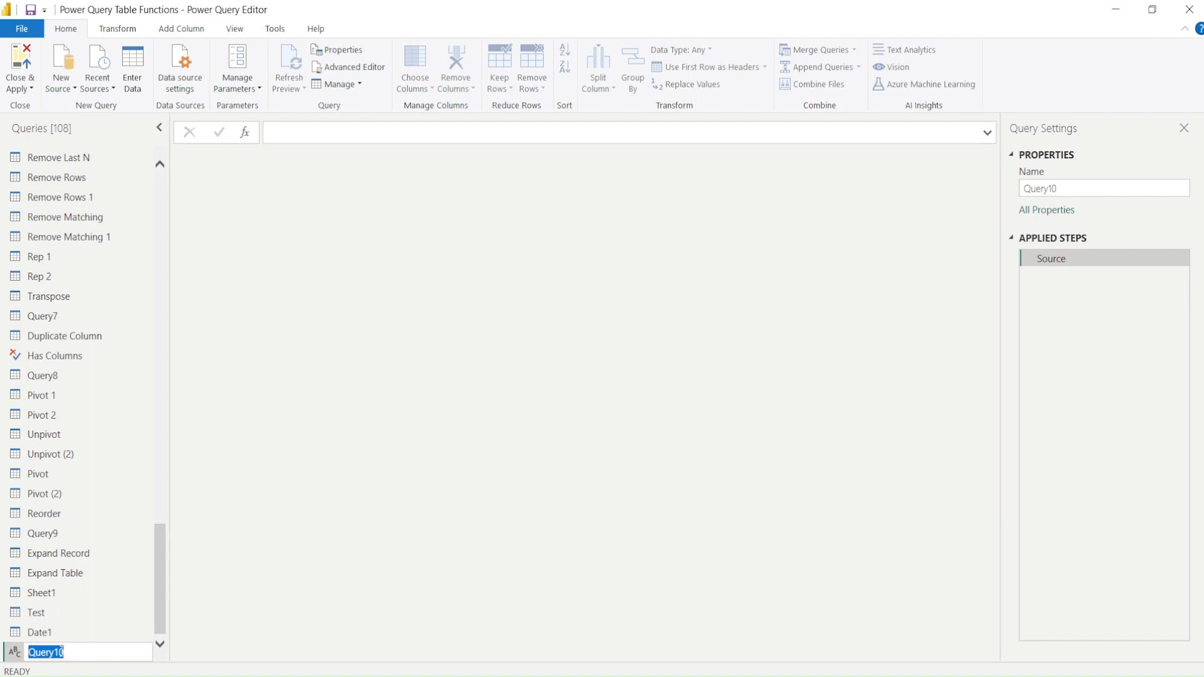
type("Transform Name")
key("Return")
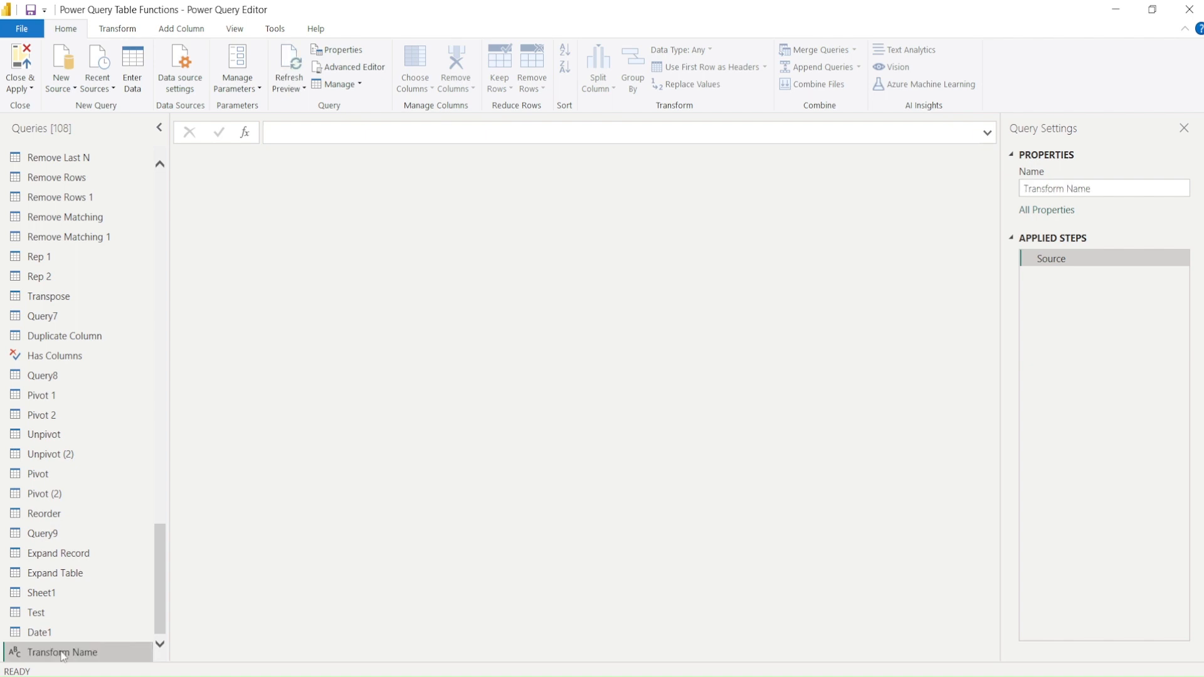
- In the Transform Name query's Advanced Editor, replace the empty Source value with the copied Example 1 Table.TransformColumnNames code
right_click(63, 656)
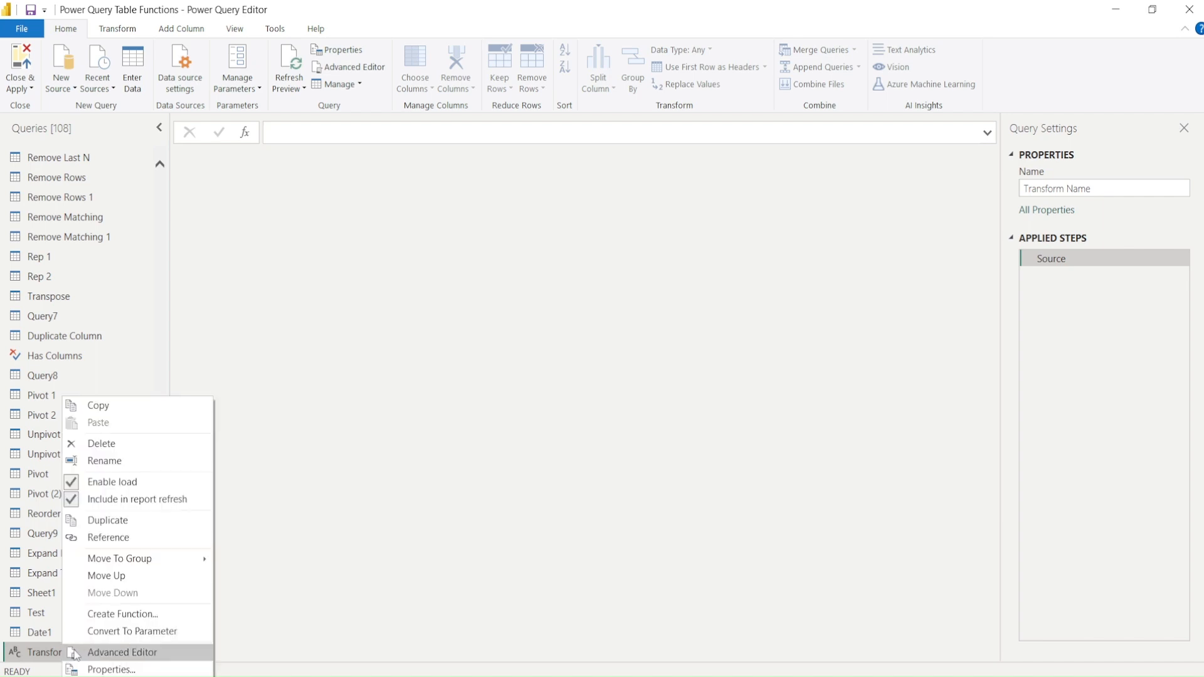
left_click(119, 650)
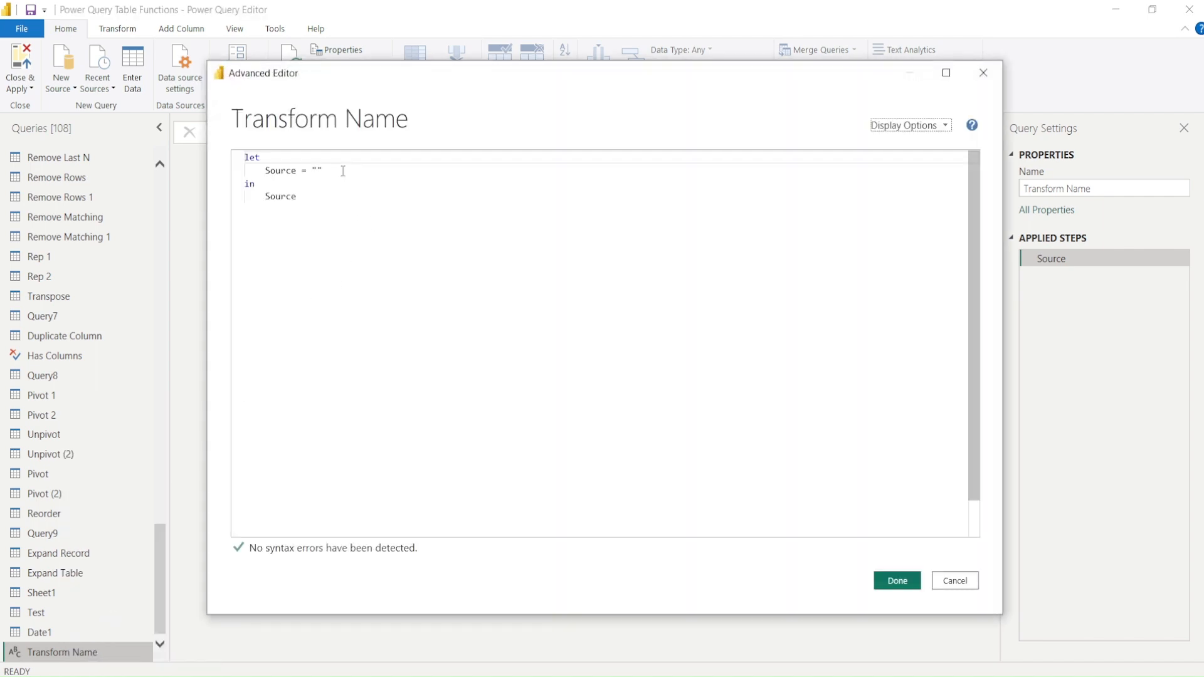
left_click_drag(312, 170, 355, 168)
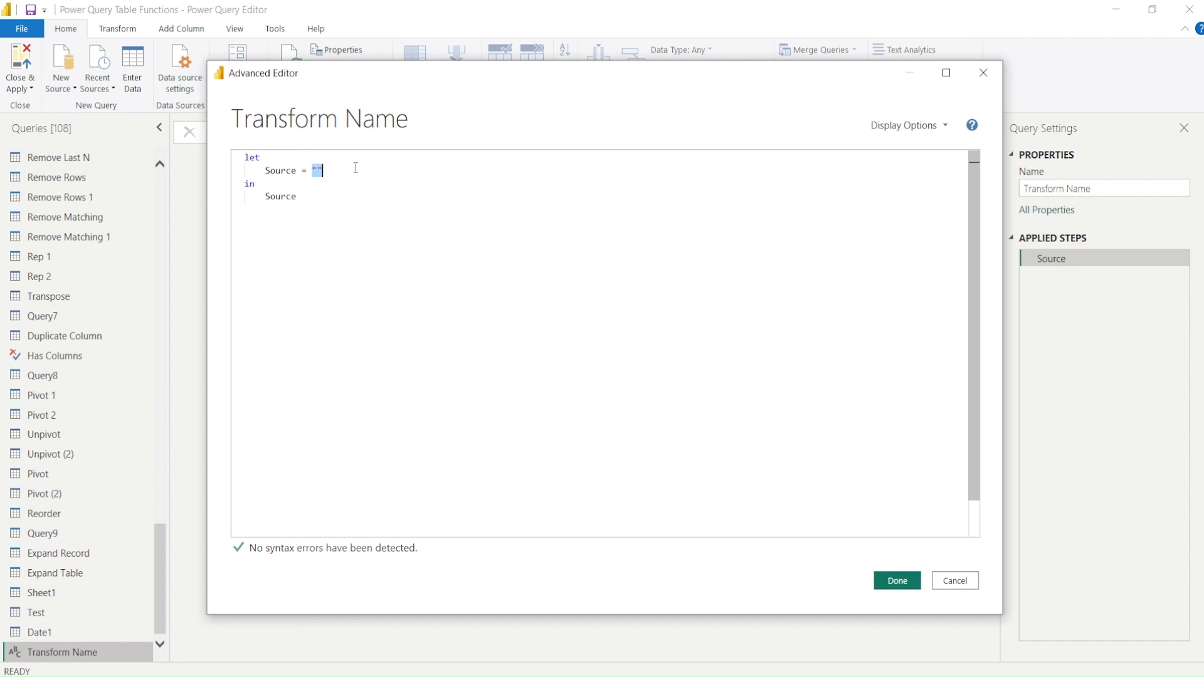
type("Table.TransformColumnNames(Table.FromRecords({[#\"Col#(tab)umn\" = 1]}), Text.Clean)")
mouse_move(482, 177)
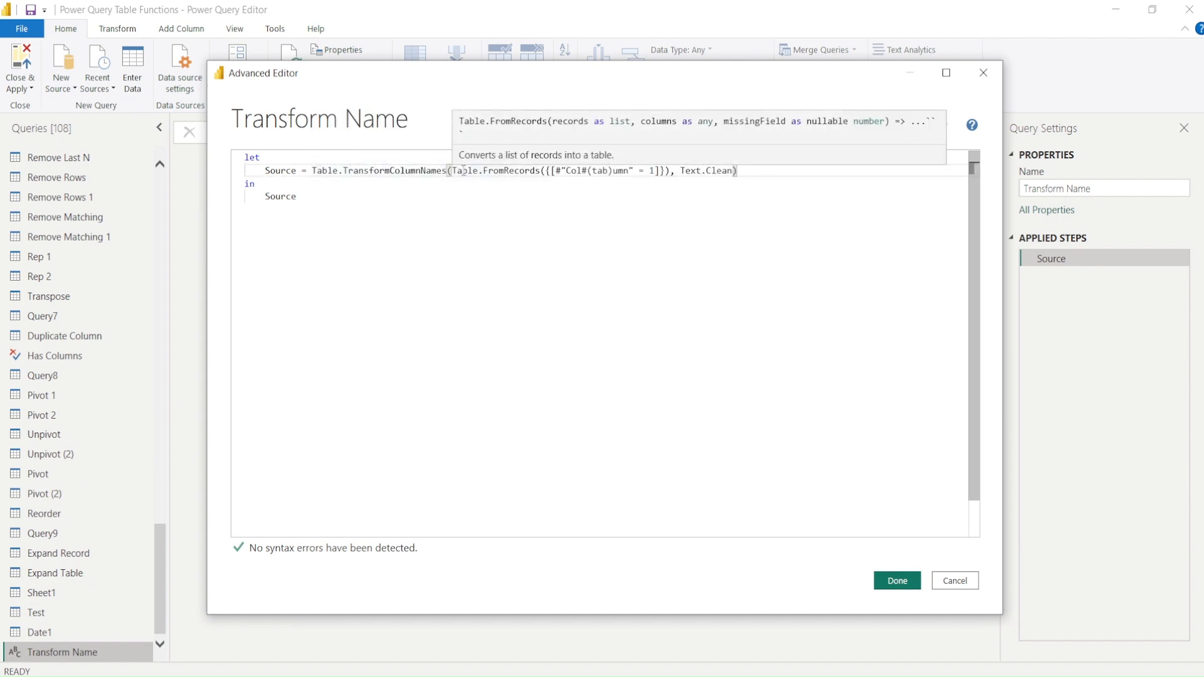
- Reduce the Source expression to Table.FromRecords({[#"Col#(tab)umn" = 1]}) by removing the TransformColumnNames wrapper and Text.Clean argument, and apply the code
left_click_drag(452, 171, 313, 171)
key("Delete")
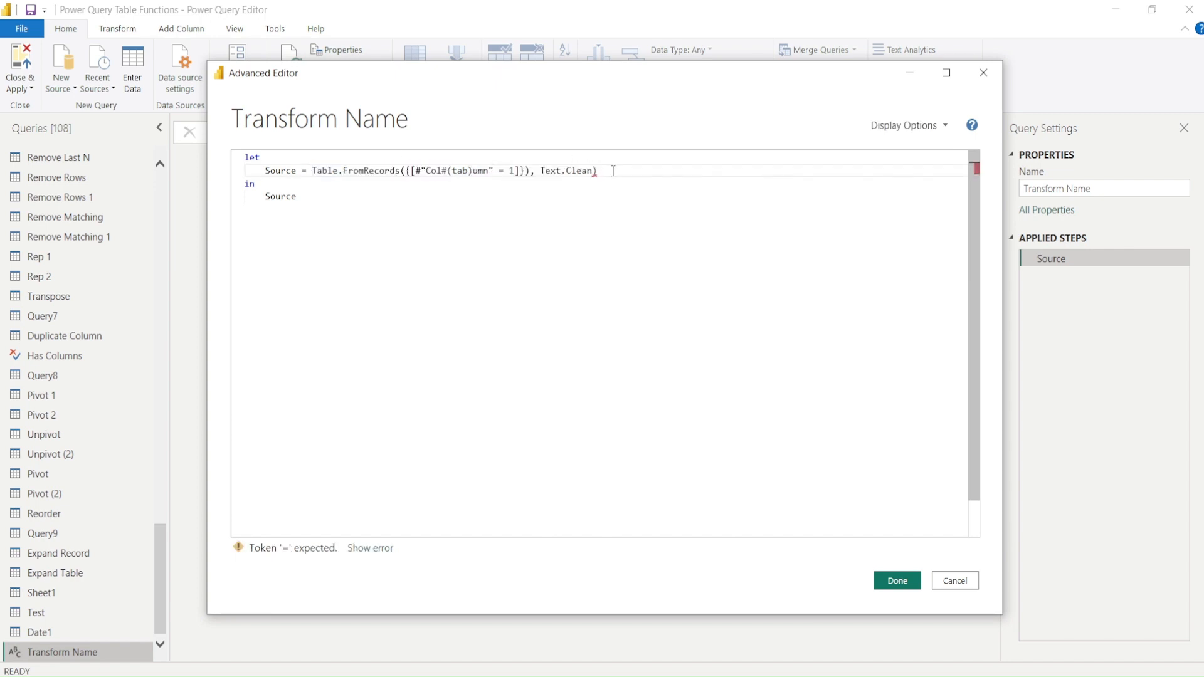
left_click_drag(615, 170, 536, 171)
key("BackSpace")
key("BackSpace")
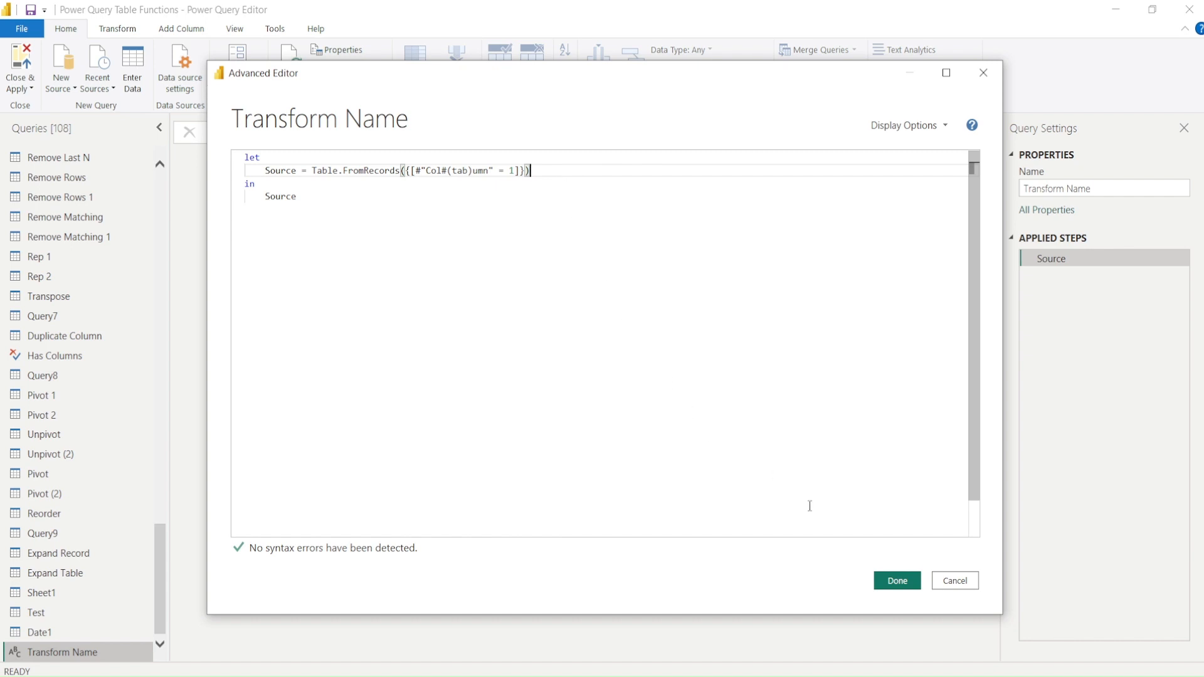
left_click(904, 573)
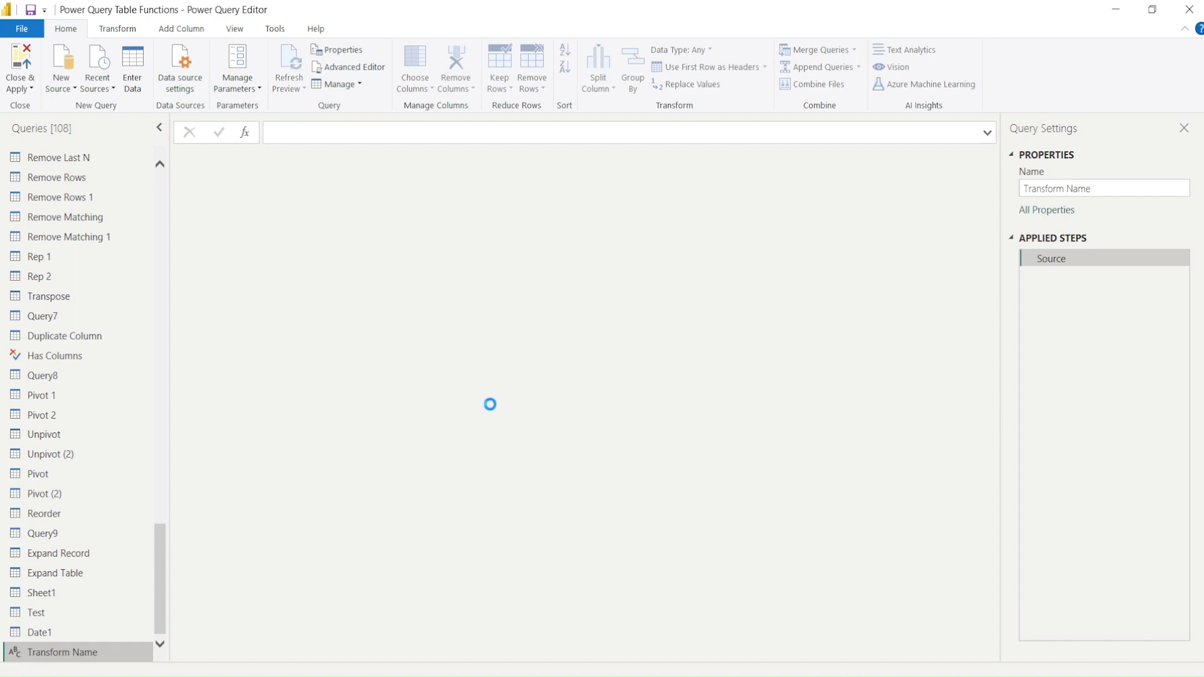
- Examine the tab character inside the source table's column name without renaming the column
double_click(232, 157)
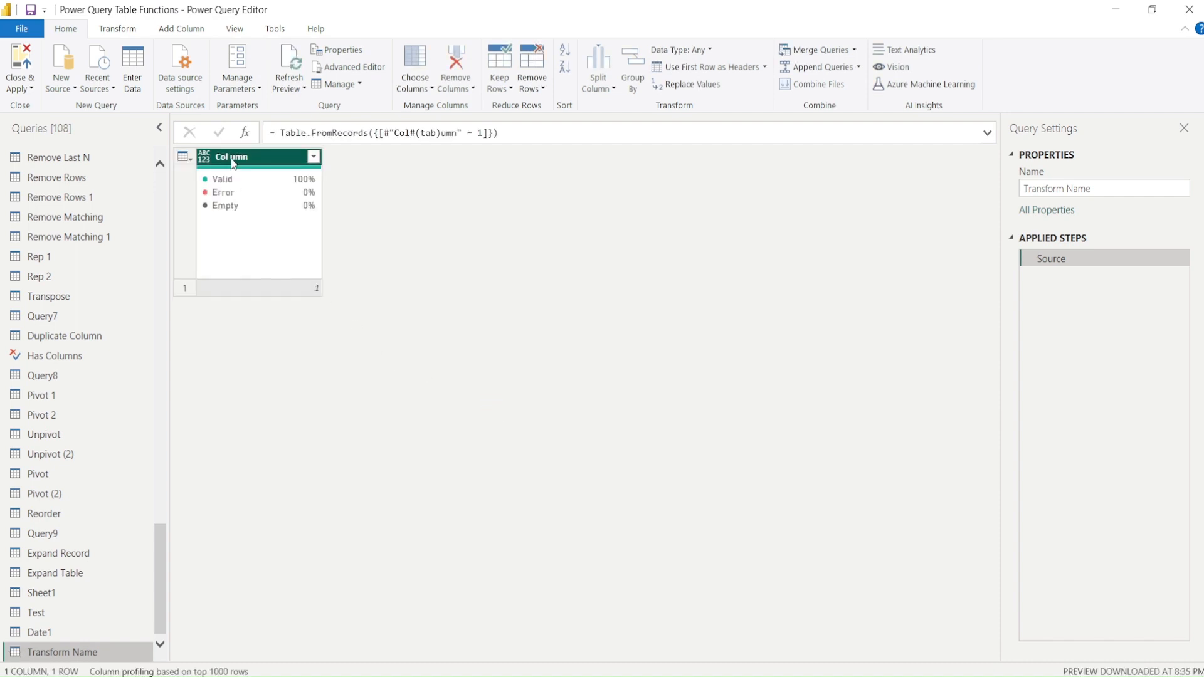
left_click_drag(229, 157, 233, 158)
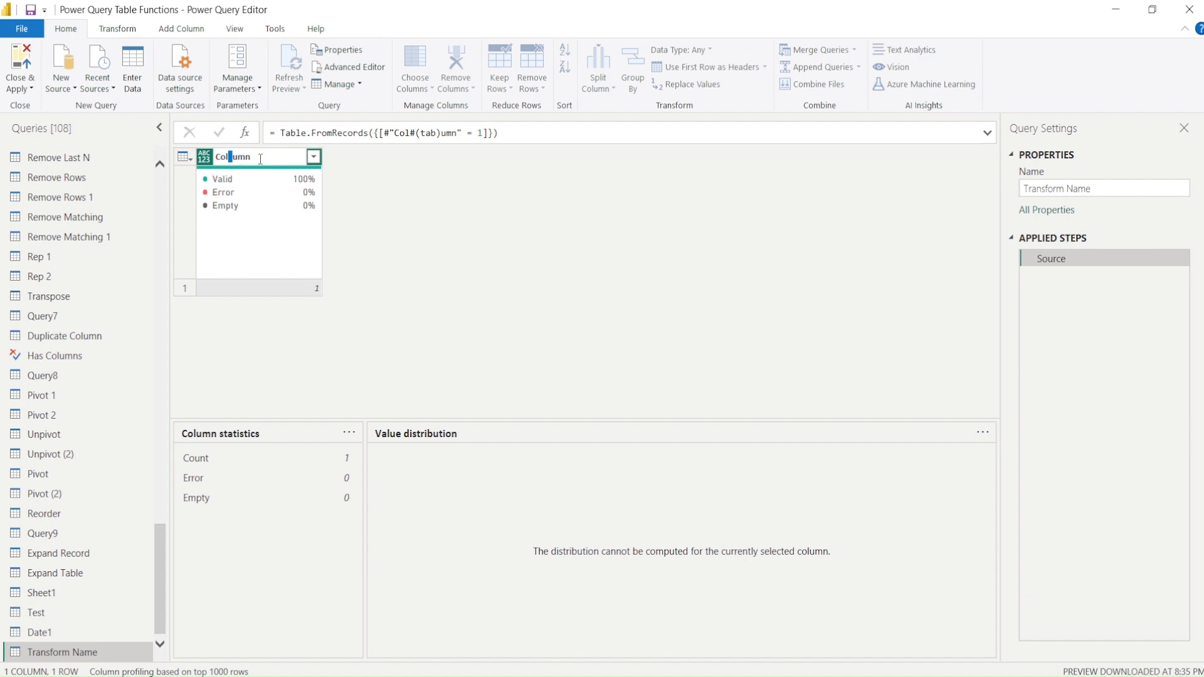
key("shift+Left")
left_click(368, 186)
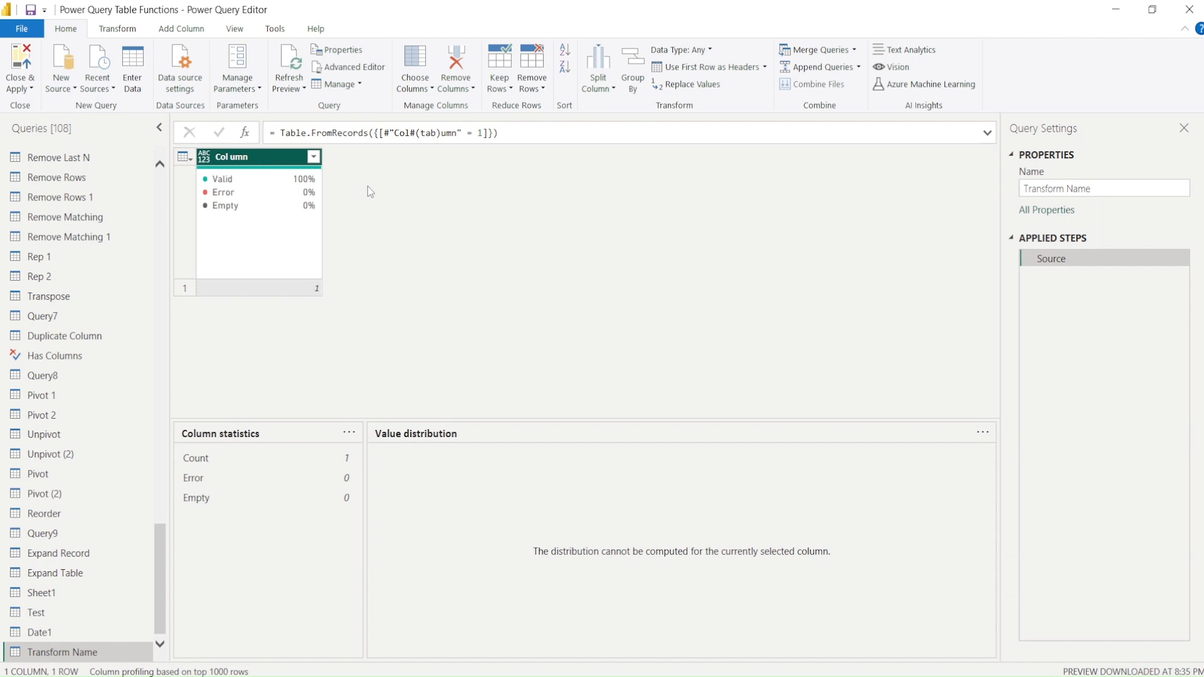
- Reopen the query's code in the Advanced Editor and start a new _transform step after Source
right_click(70, 658)
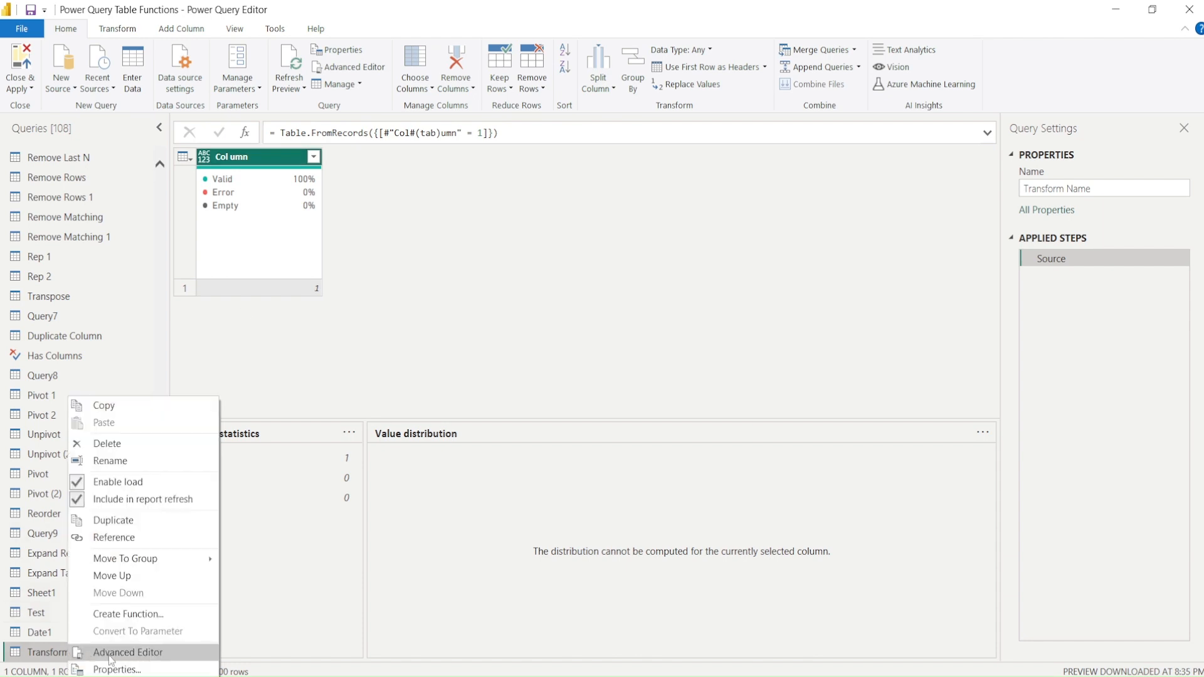
left_click(111, 655)
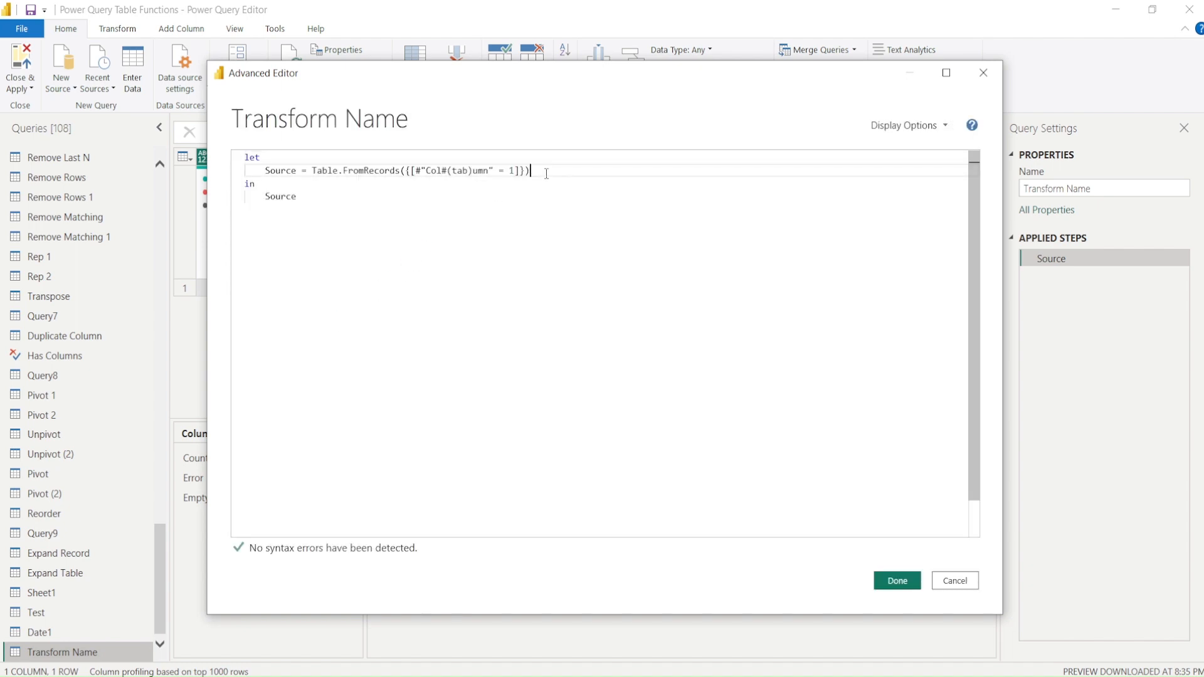
type(",")
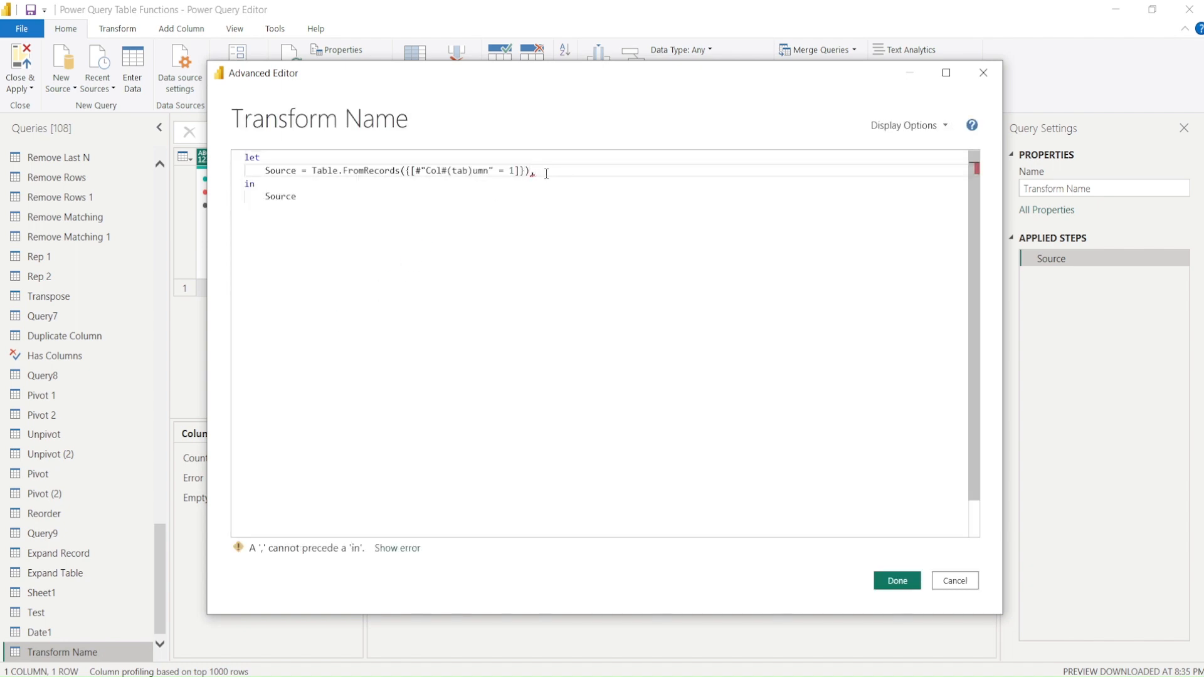
key("Return")
type("_tra")
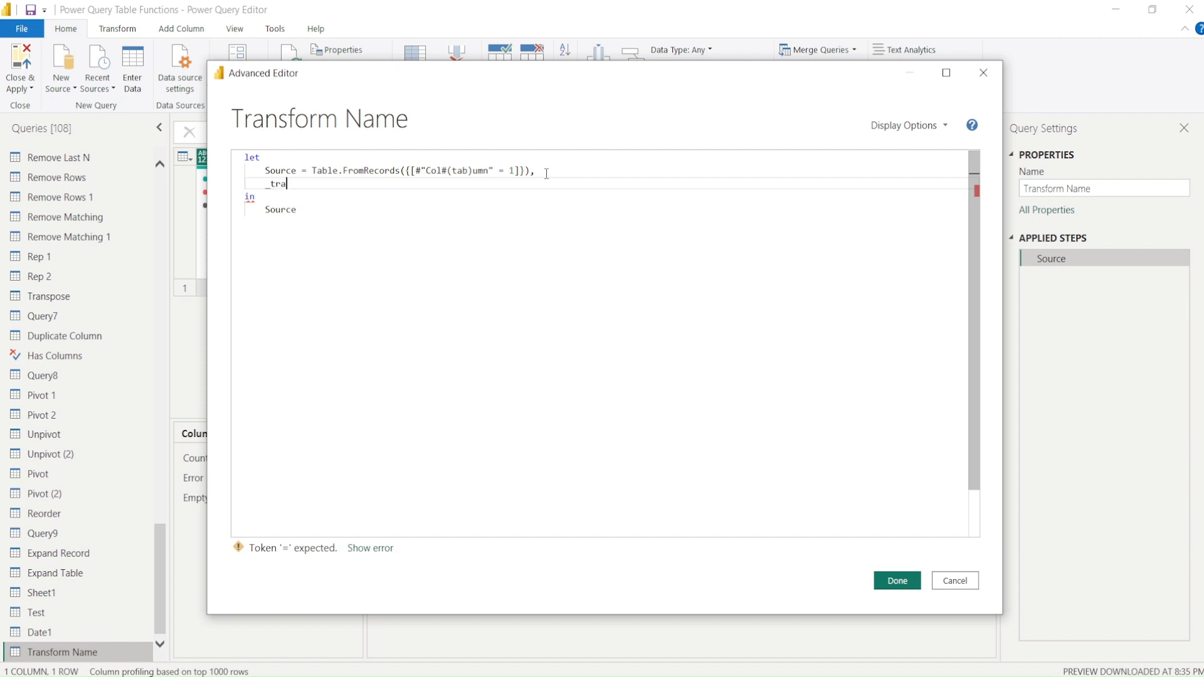
type("nsform = ")
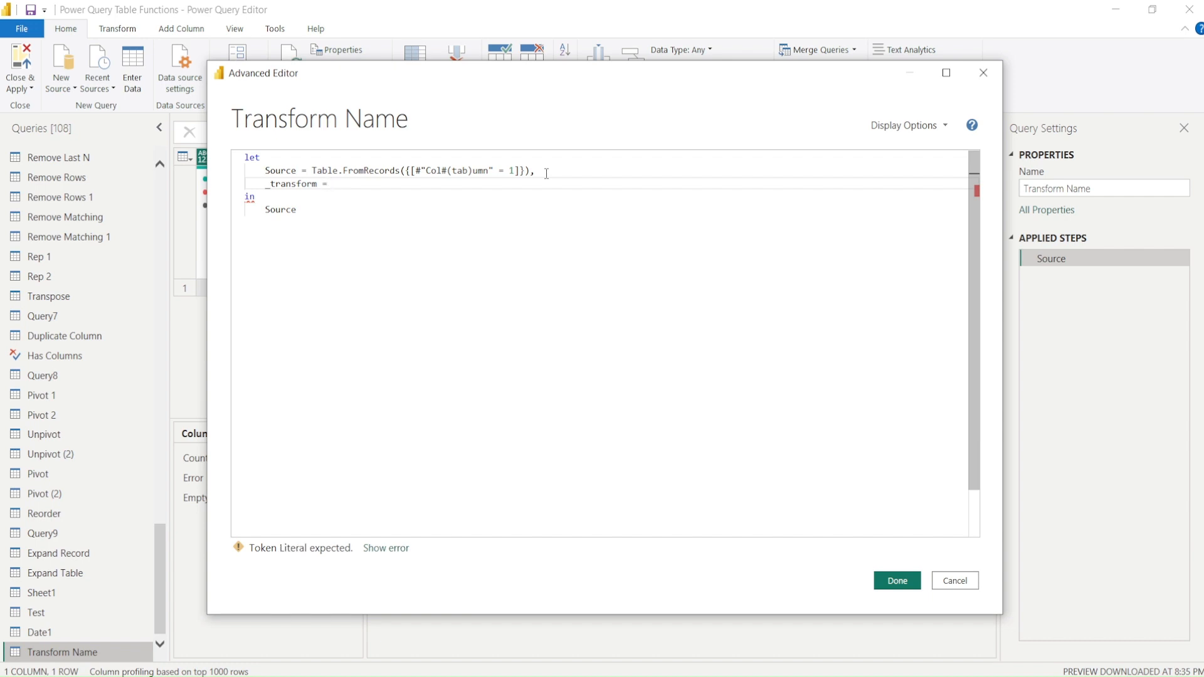
- Define _transform as Table.TransformColumnNames(Source, Text.Clean)
type("Tabl")
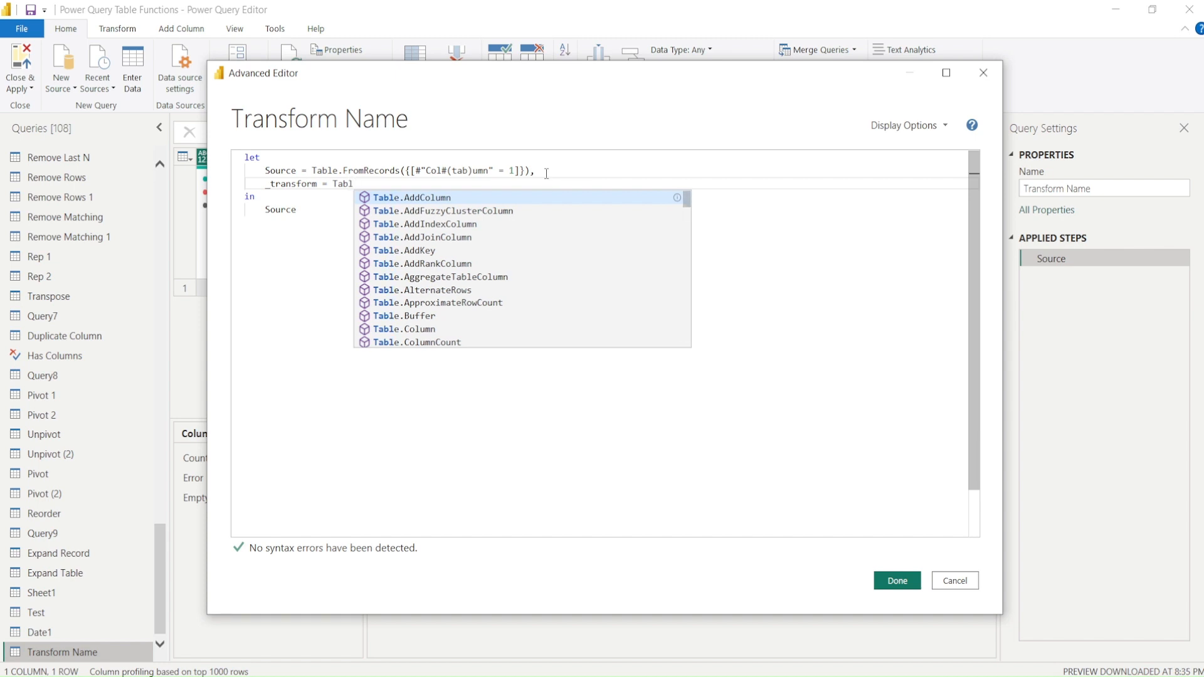
type("e.")
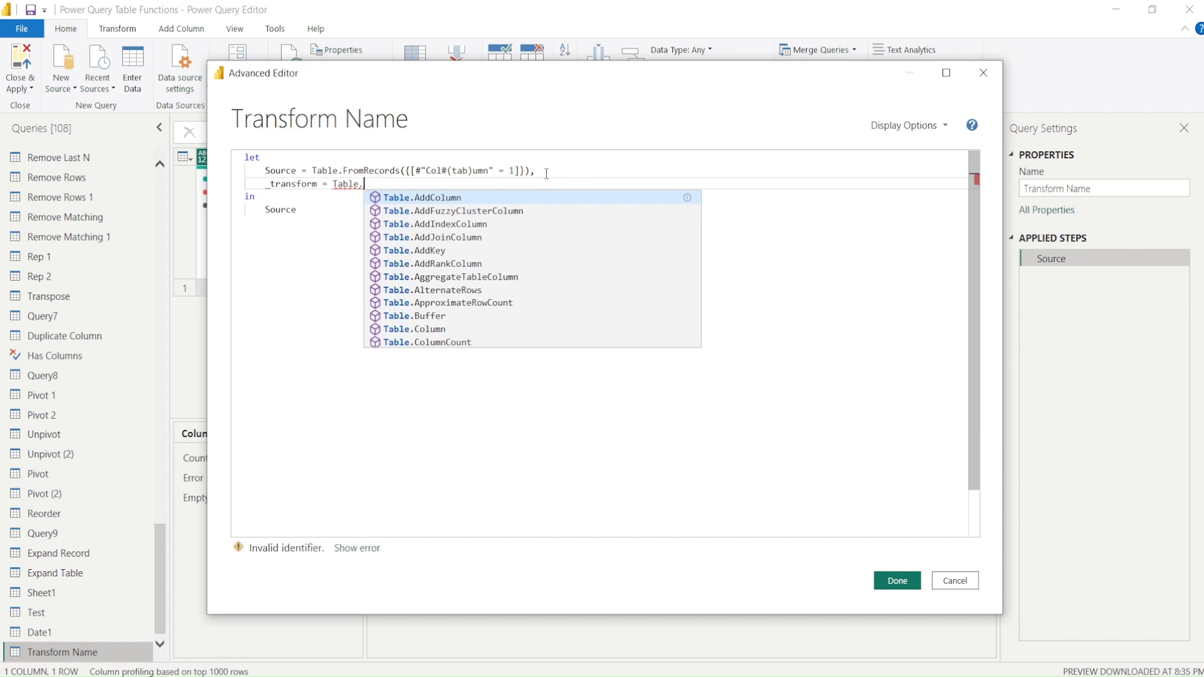
type("Tra")
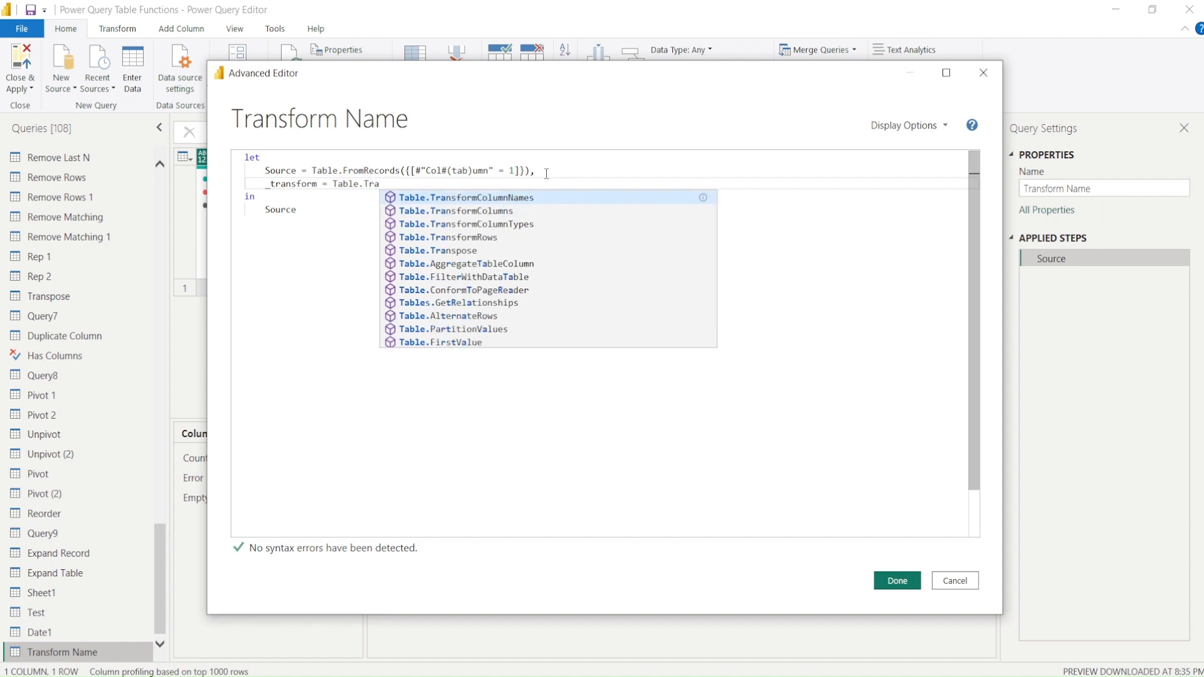
key("Tab")
type("(")
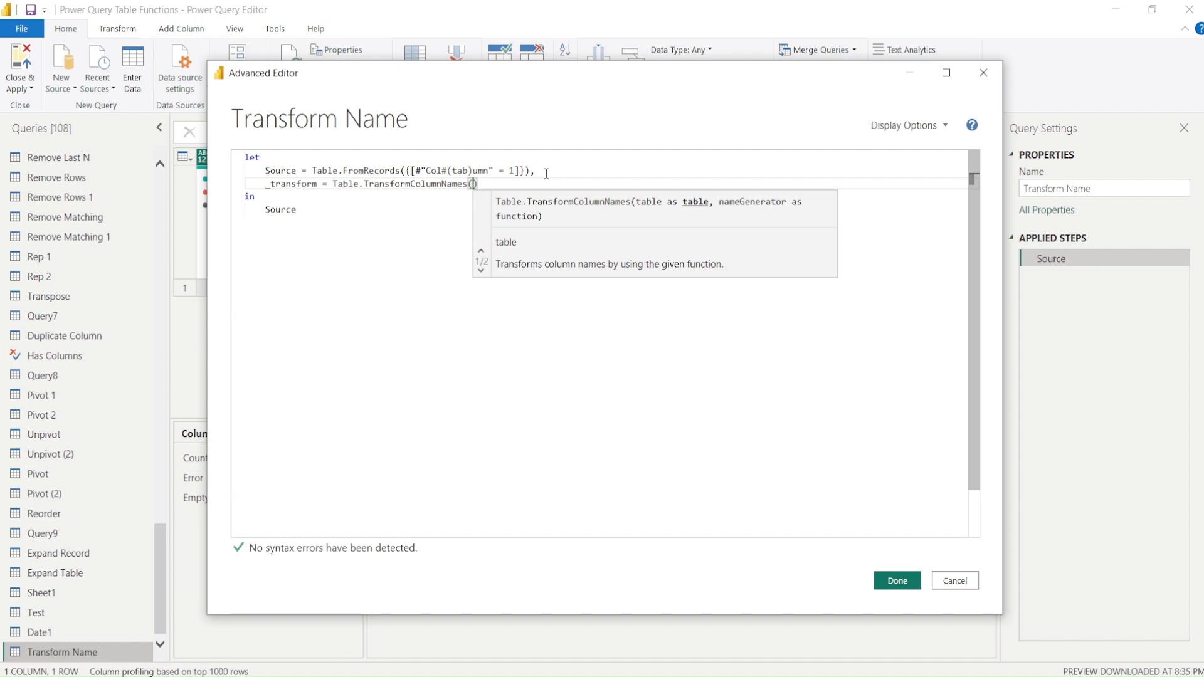
type("Source")
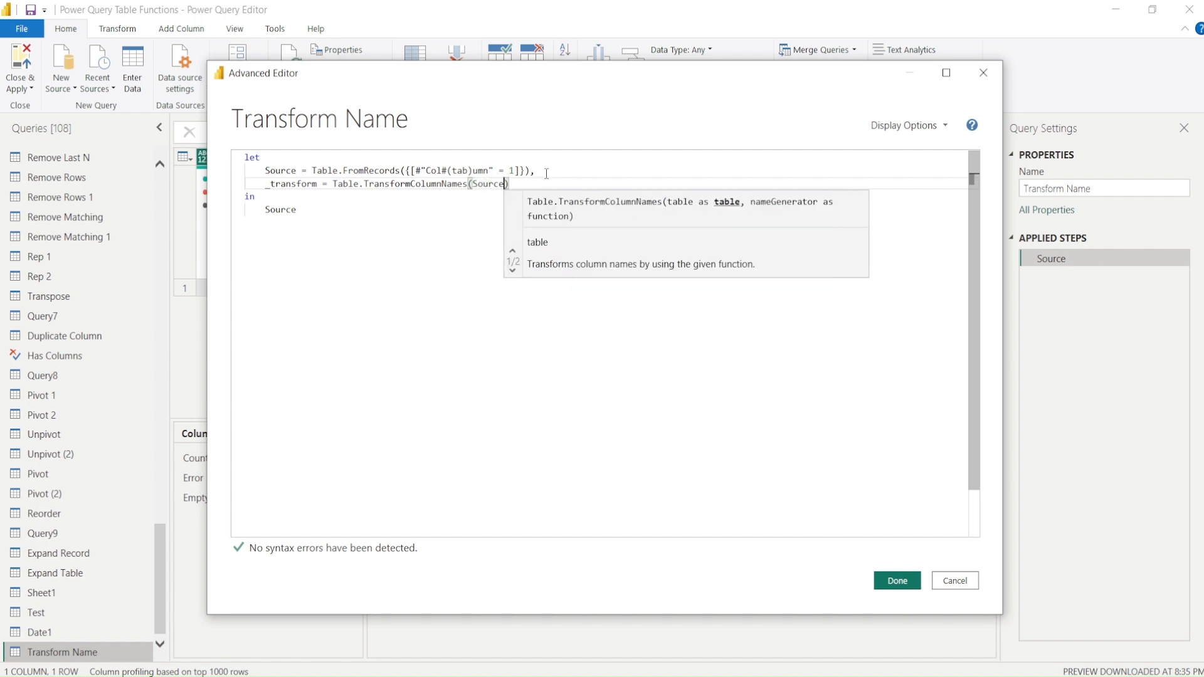
type(", ")
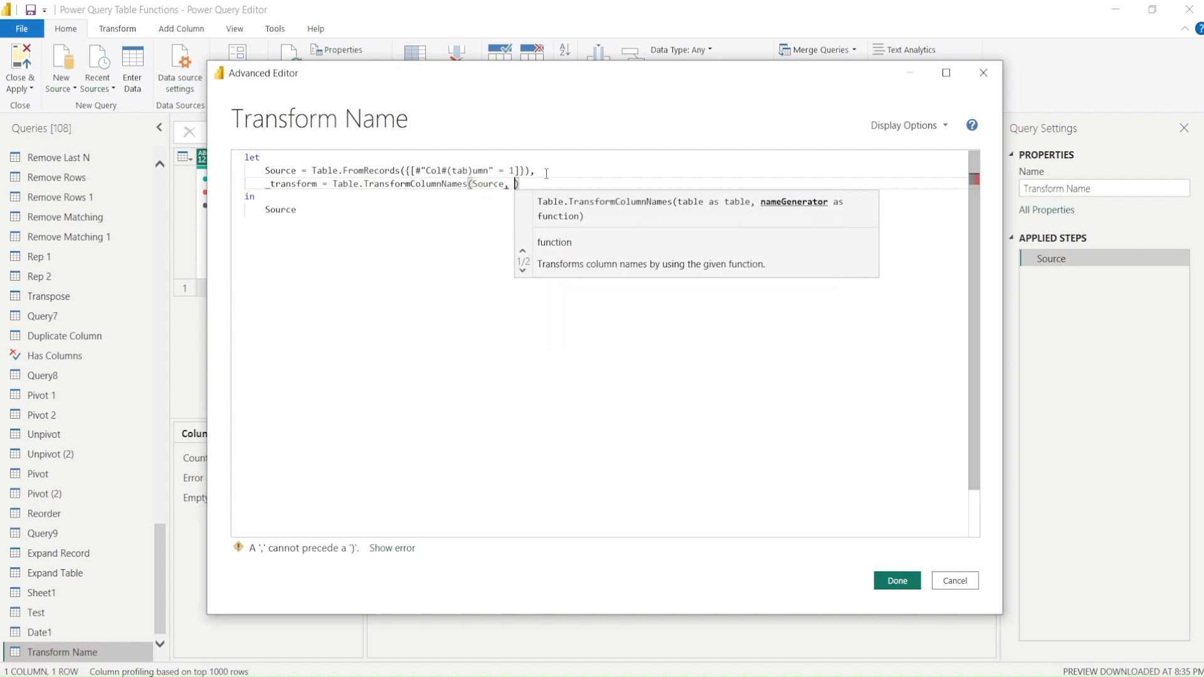
type("Text.")
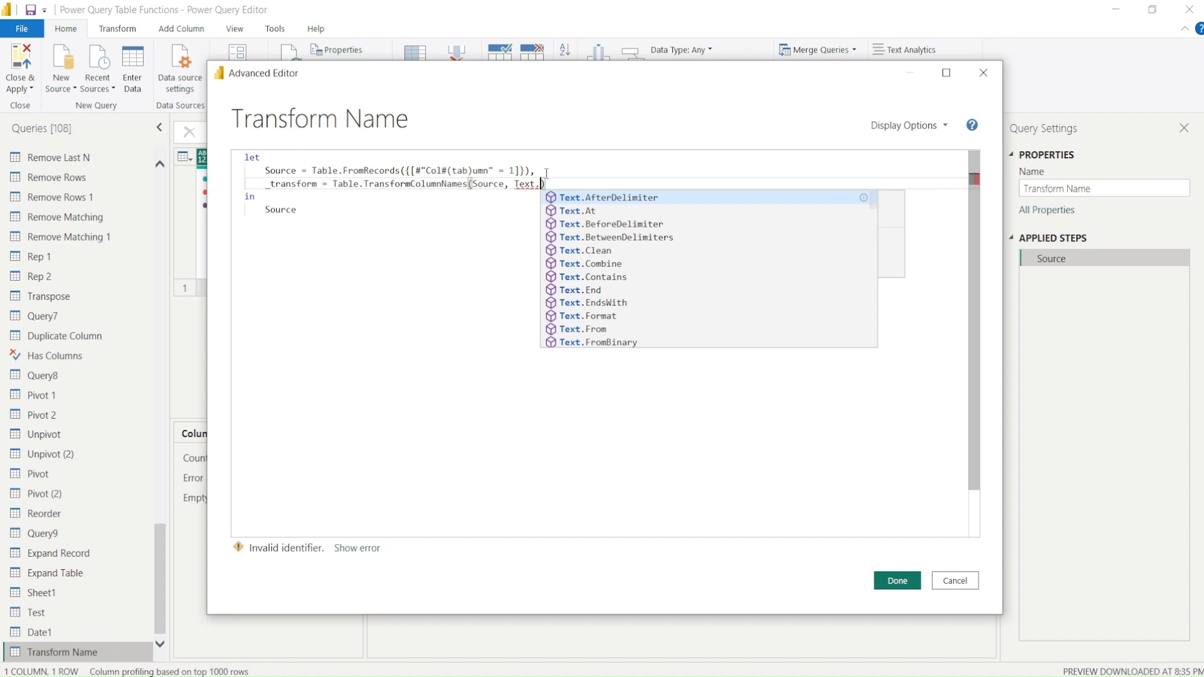
type("Clean")
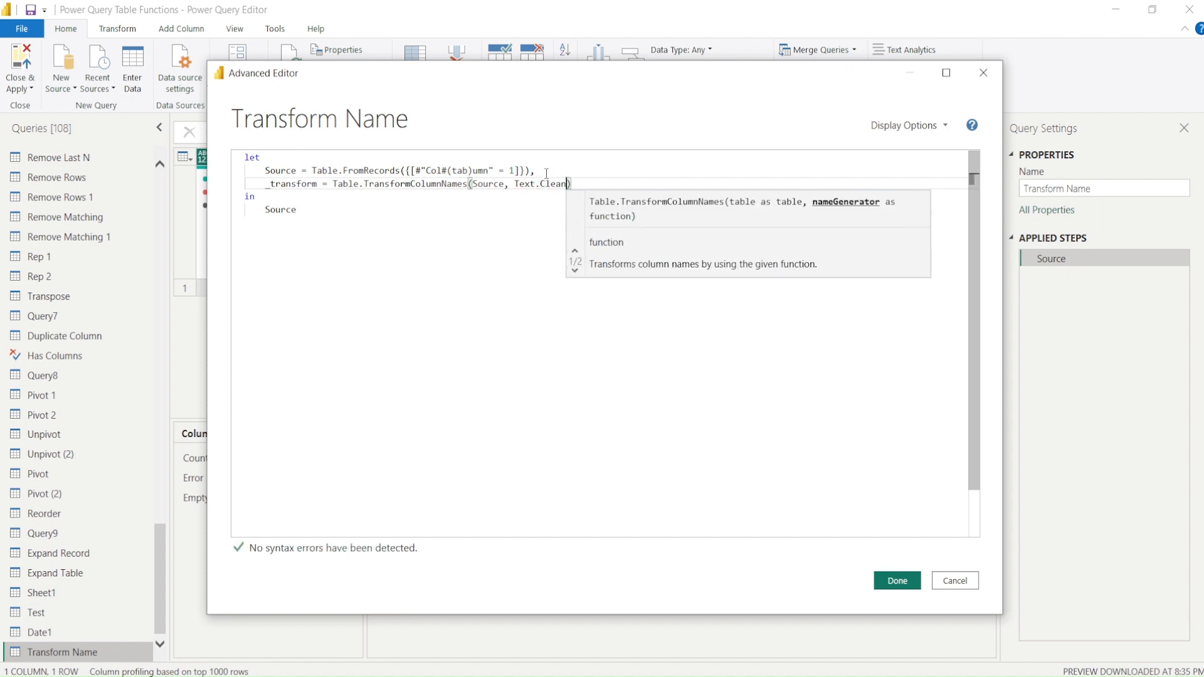
- Make the query return _transform instead of Source after the in keyword, and apply the code
left_click(504, 215)
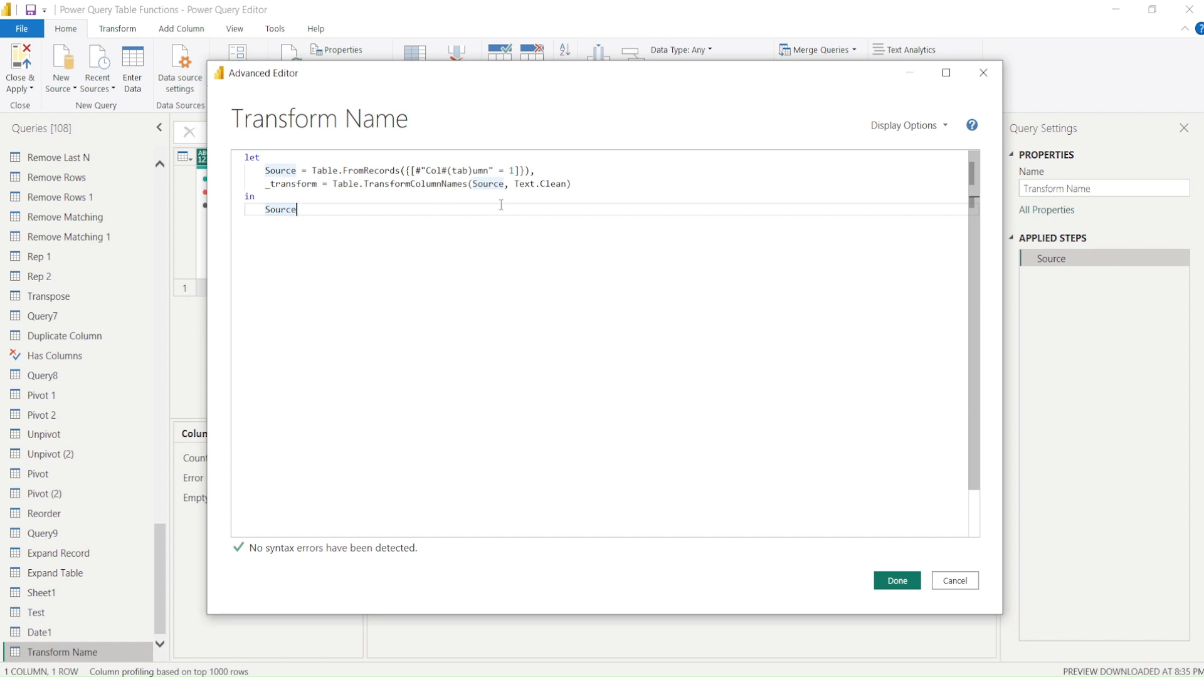
left_click(304, 183)
double_click(303, 184)
key("ctrl+c")
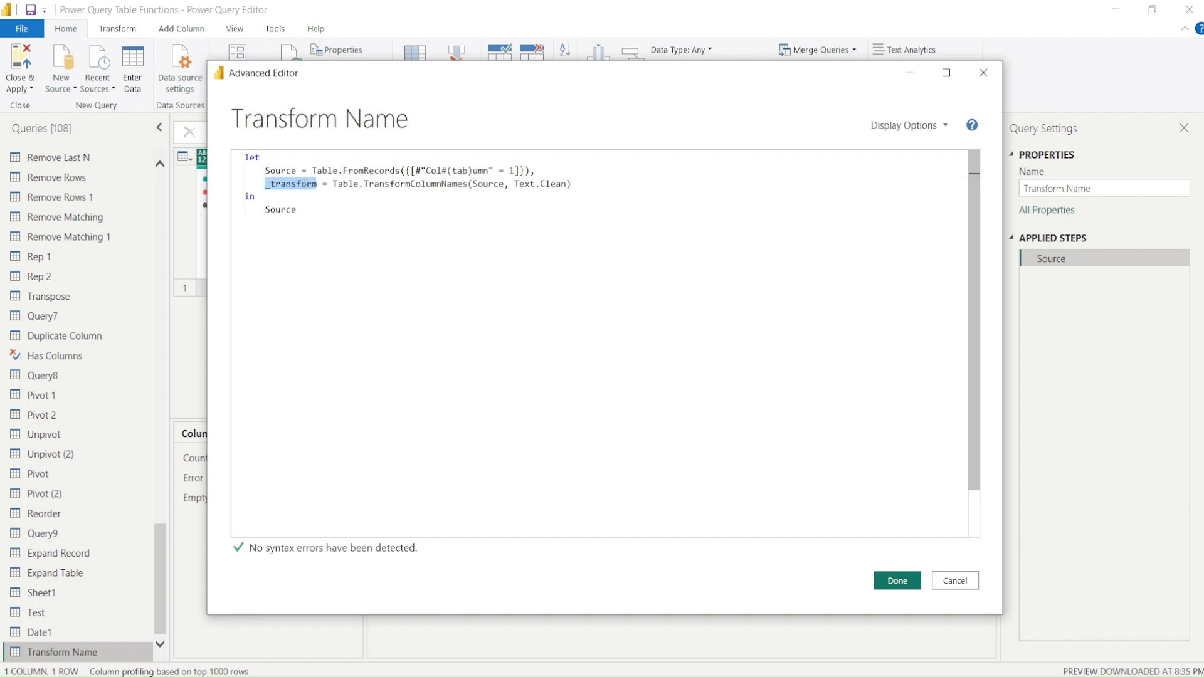
double_click(291, 207)
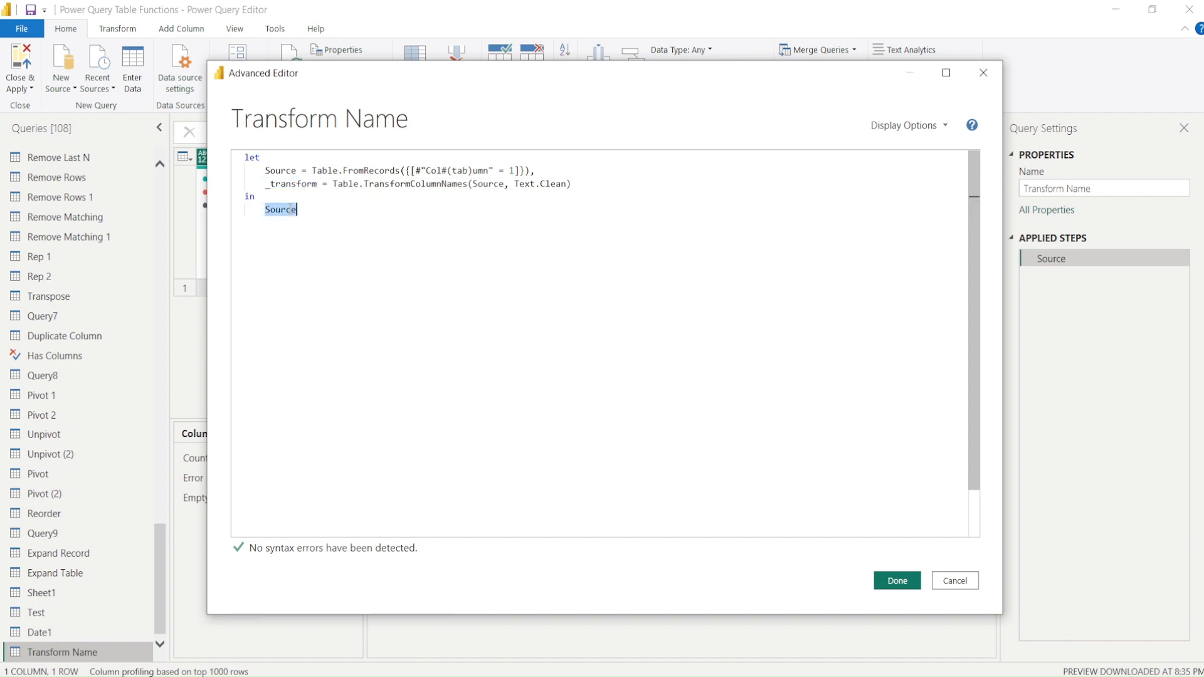
key("ctrl+v")
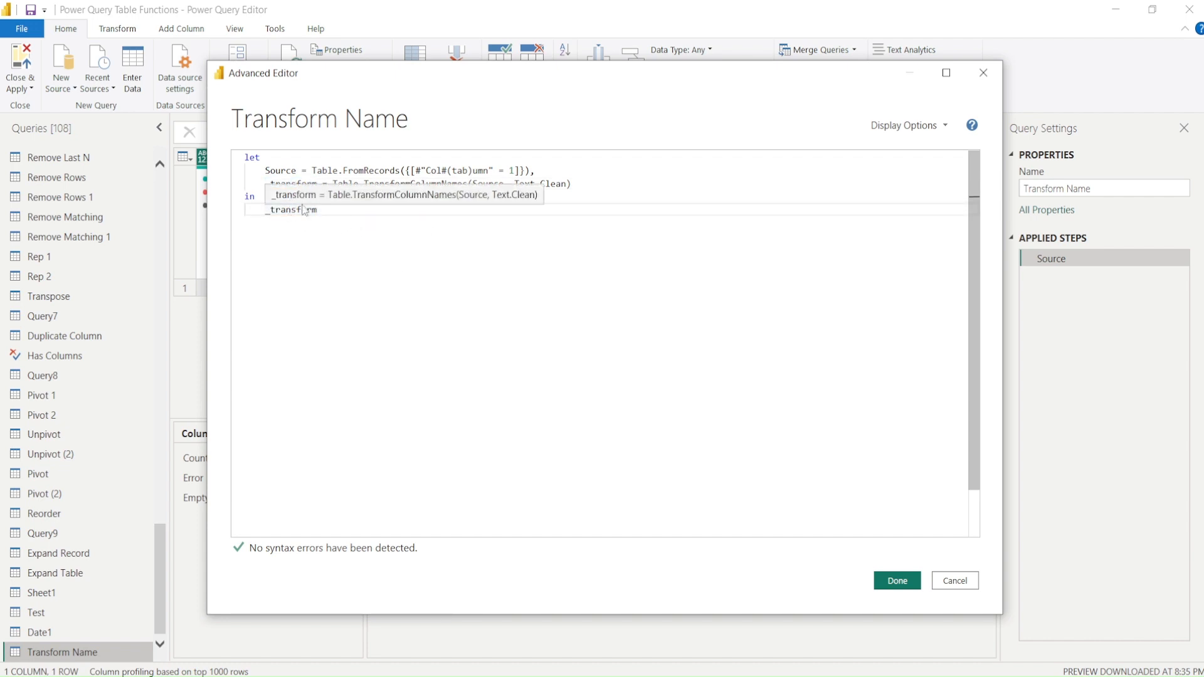
key("ctrl+2")
left_click_drag(259, 204, 325, 217)
mouse_move(269, 187)
left_mouse_down()
mouse_move(420, 199)
mouse_move(568, 195)
mouse_move(578, 178)
left_mouse_up()
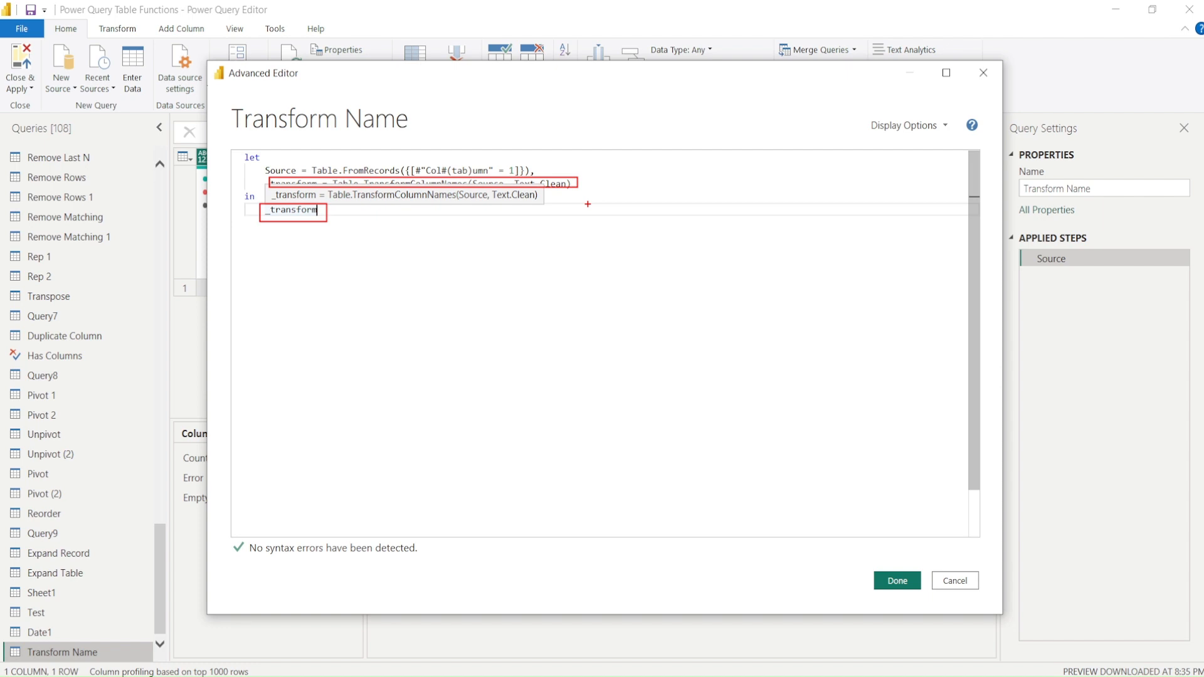
key("Escape")
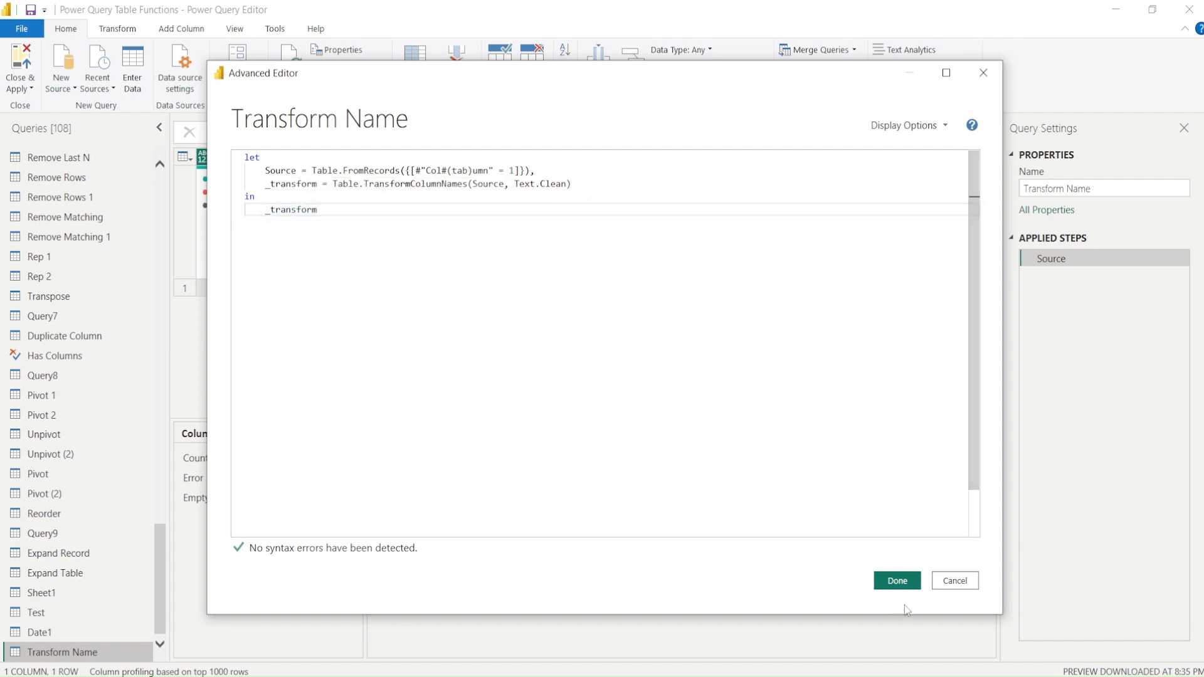
left_click(892, 584)
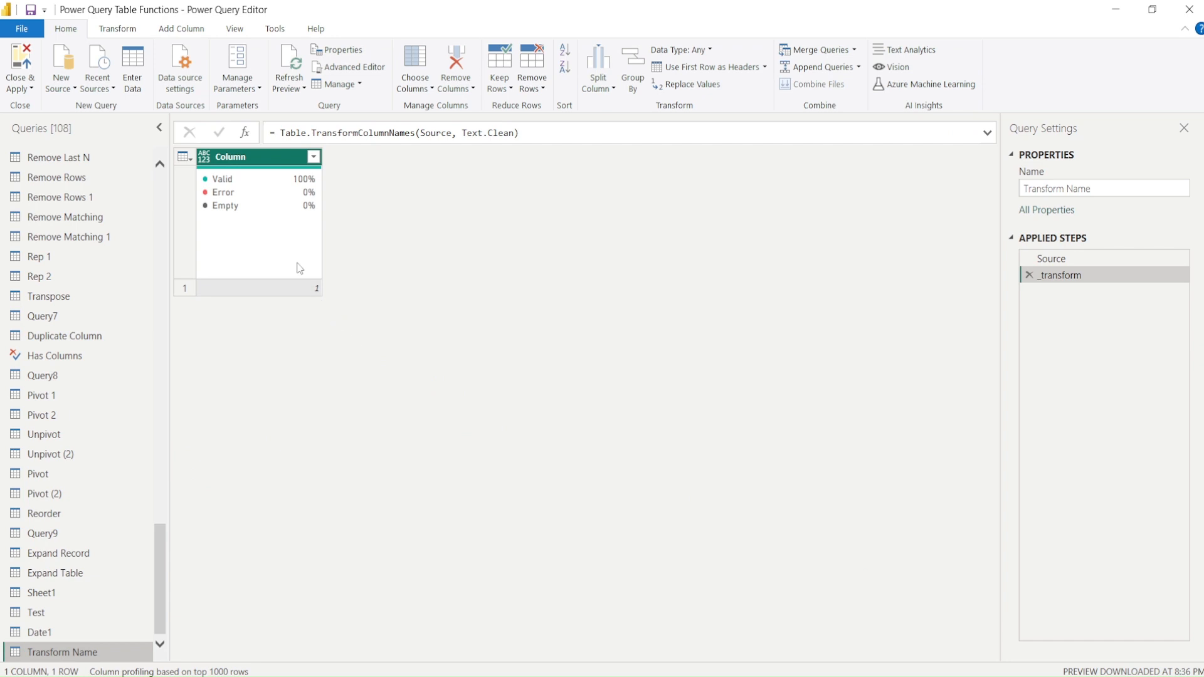
- Inspect the column name in the _transform step's header for the tab character
left_click(251, 157)
double_click(251, 158)
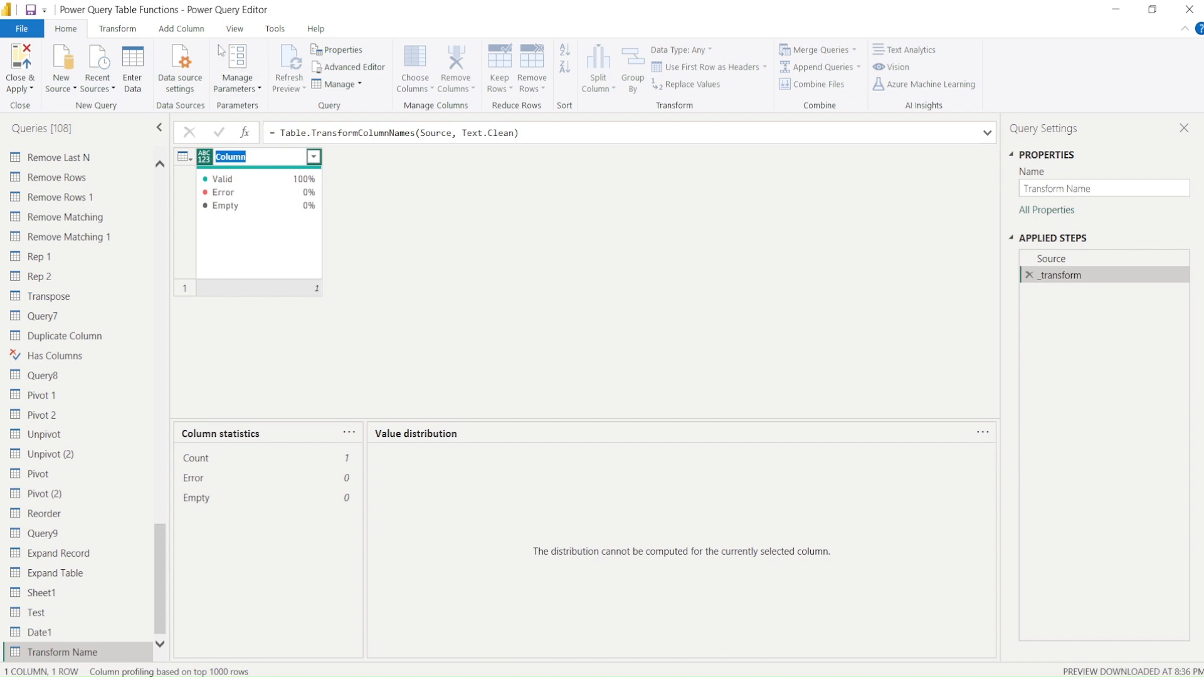
- Turn off column distribution, column profile and column quality in the data preview
left_click(232, 29)
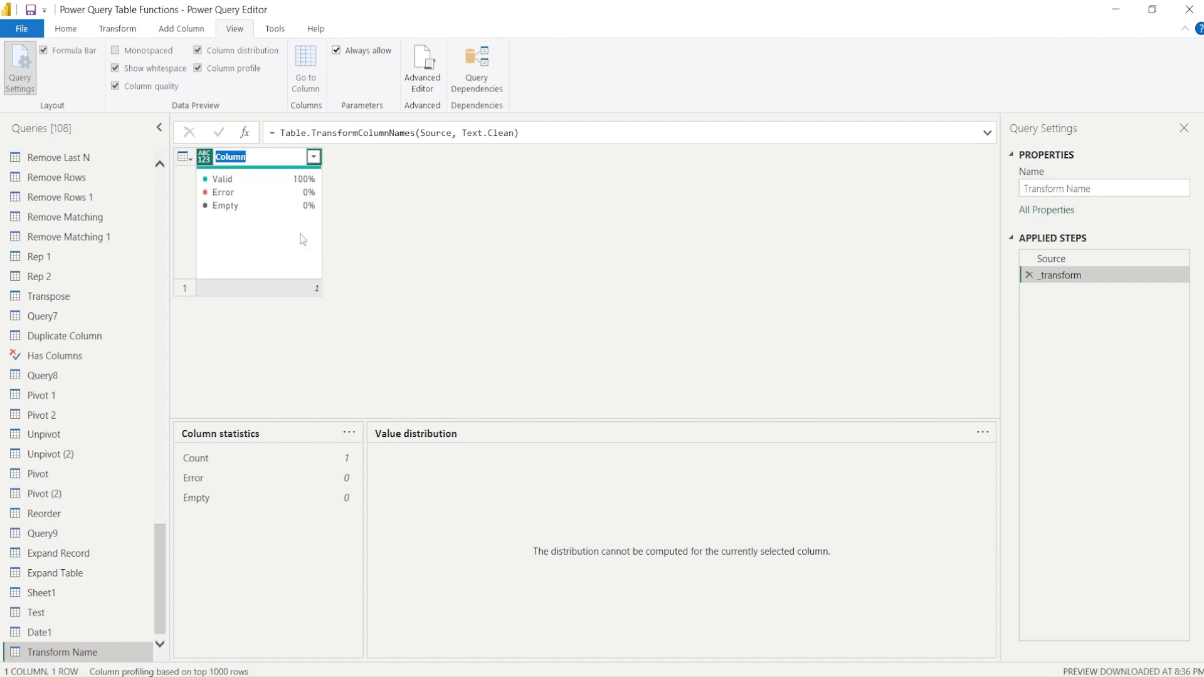
left_click(359, 245)
left_click(197, 50)
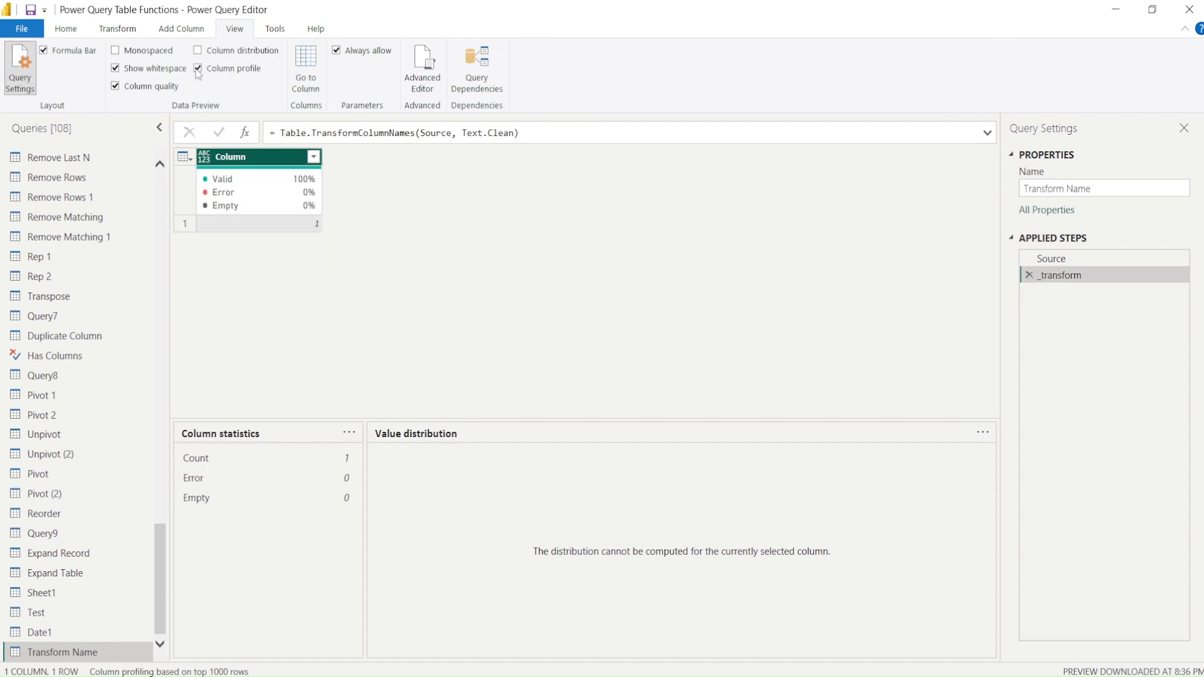
left_click(198, 67)
left_click(115, 86)
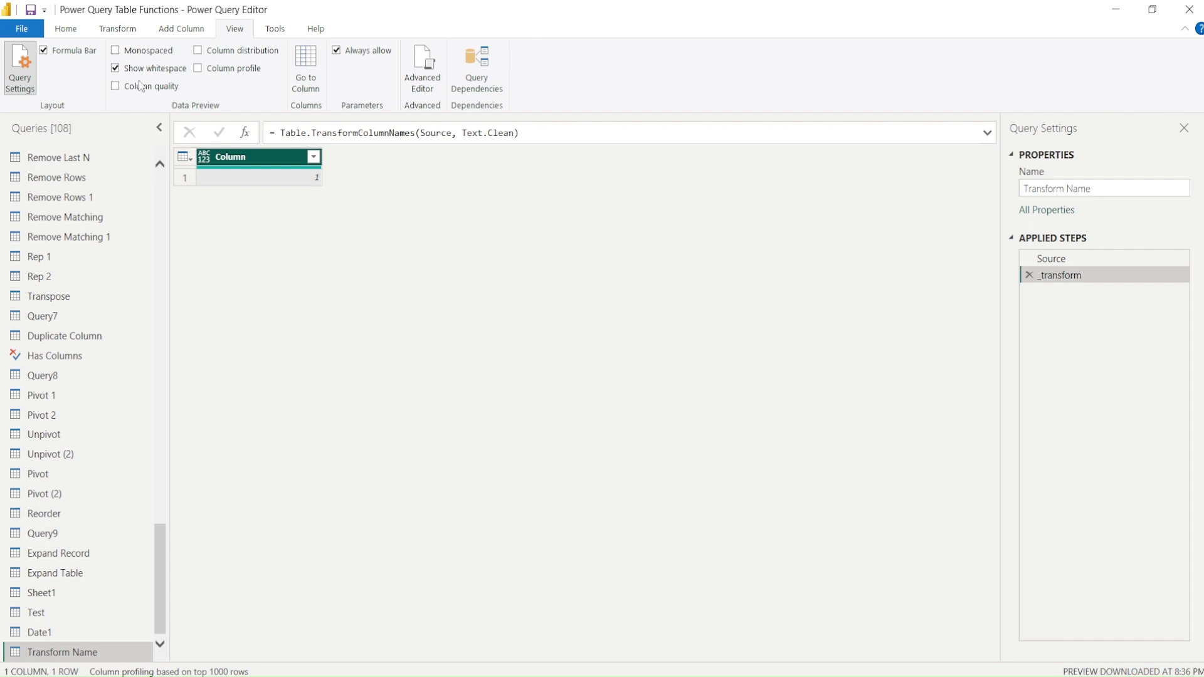
- Start a manually entered table with columns aa with leading spaces, bb with trailing spaces, and ccc with spaces on both sides
left_click(66, 32)
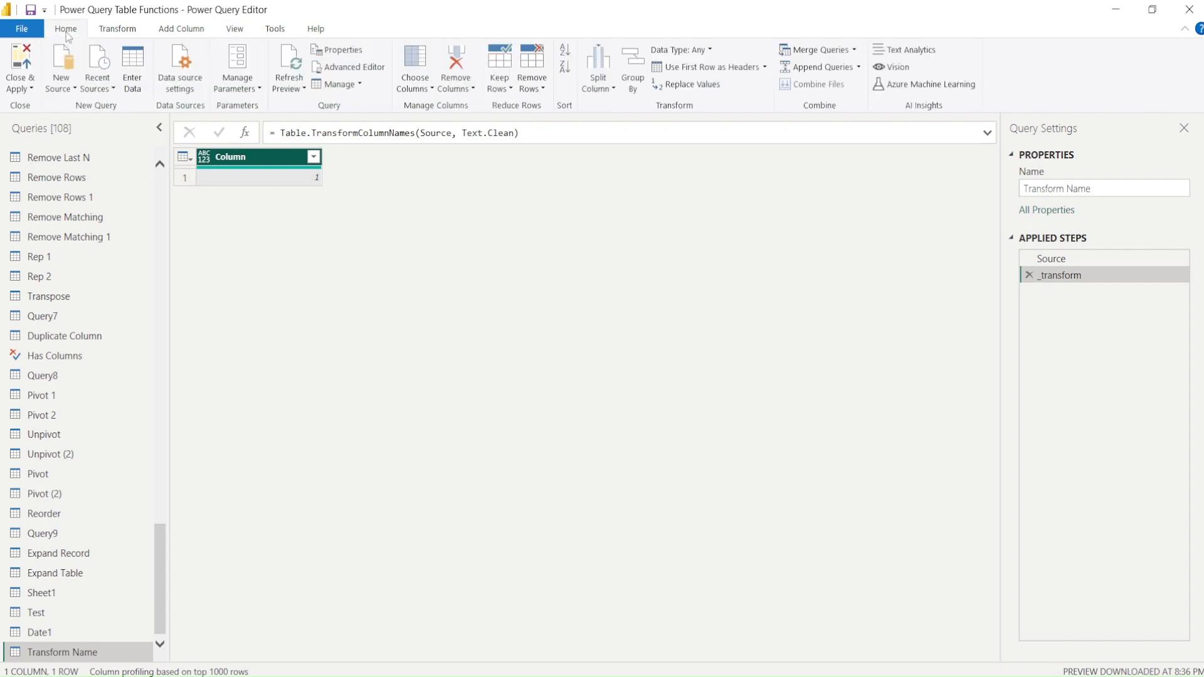
left_click(133, 88)
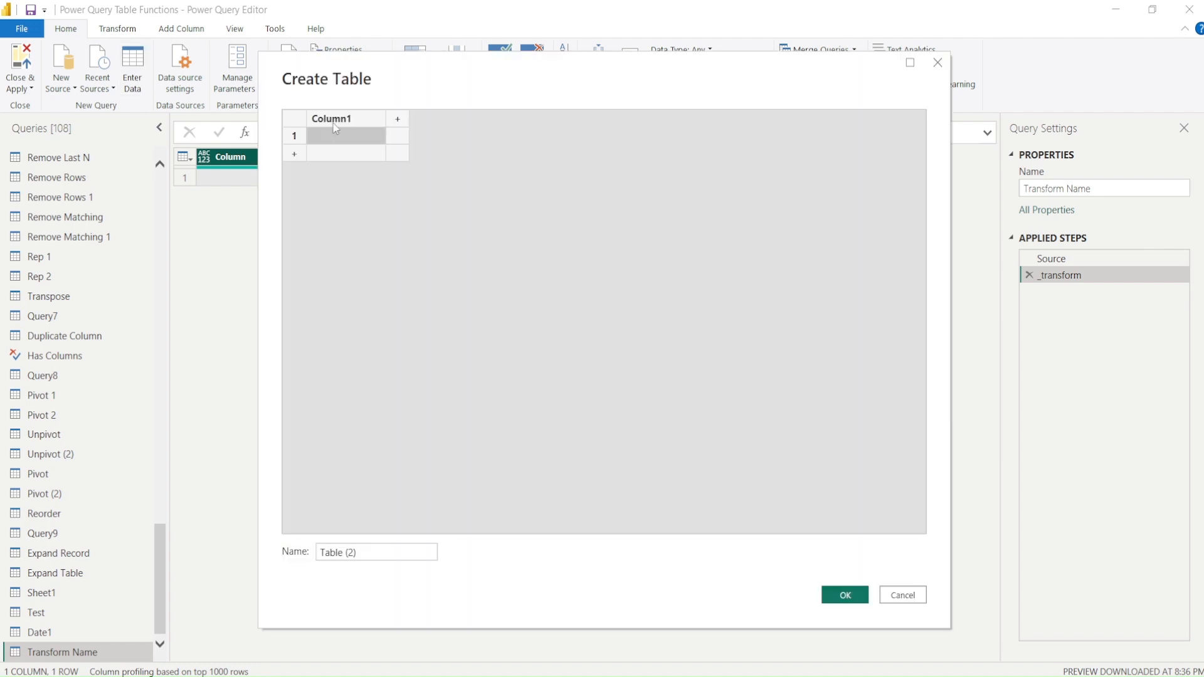
double_click(333, 124)
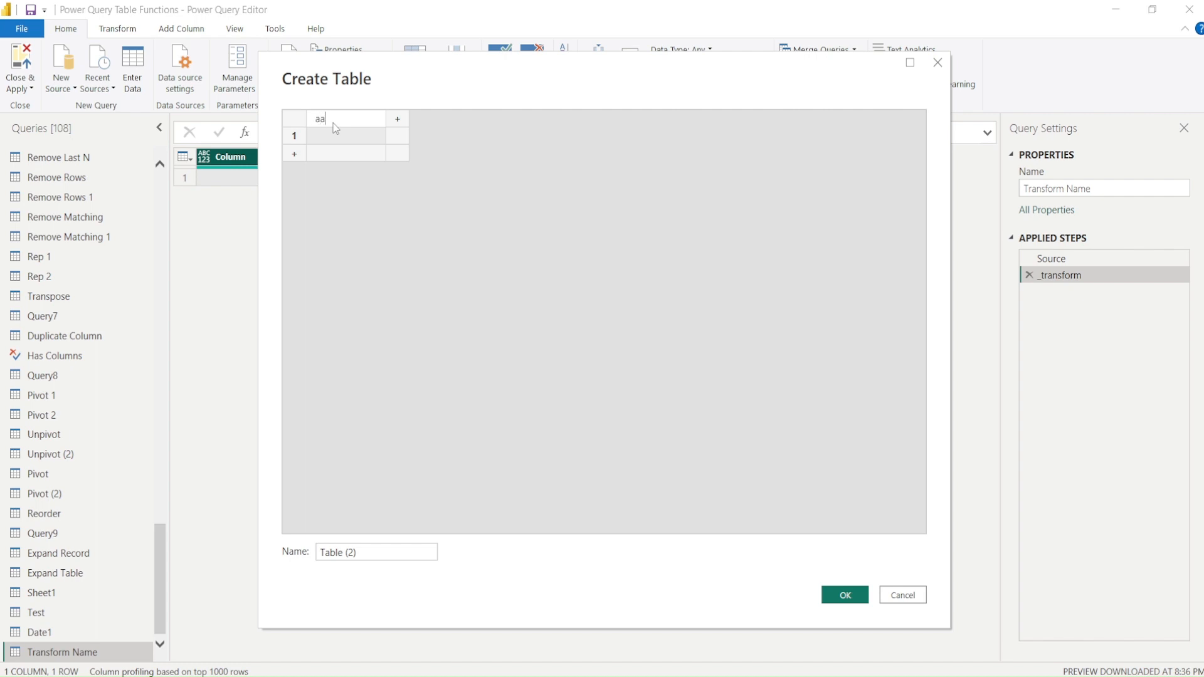
left_click(397, 121)
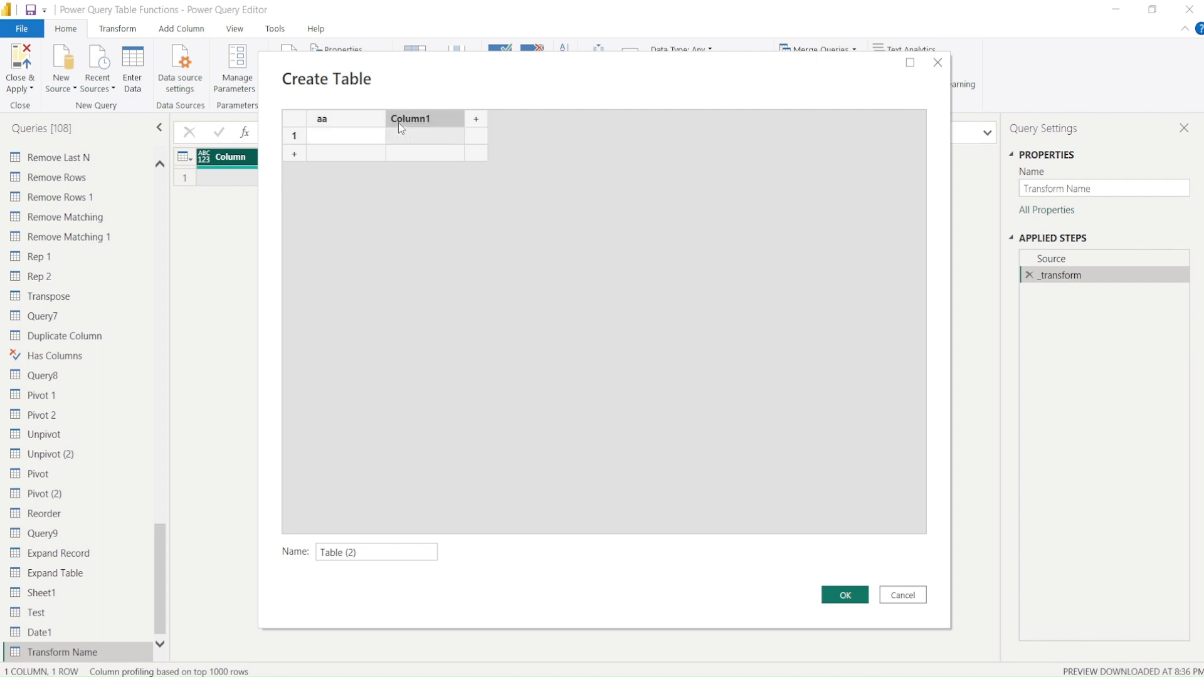
type("bb")
left_click(480, 120)
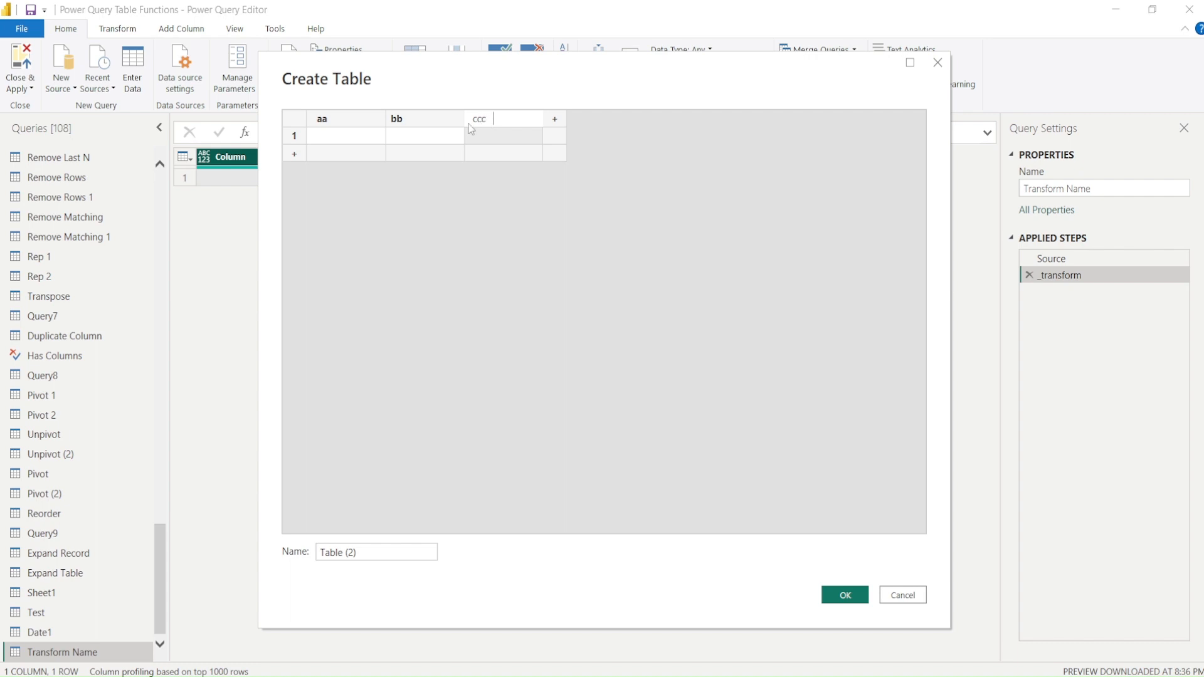
- Fill the new table with the rows 1, 2, 3 and 2, 3, 6
left_click(366, 137)
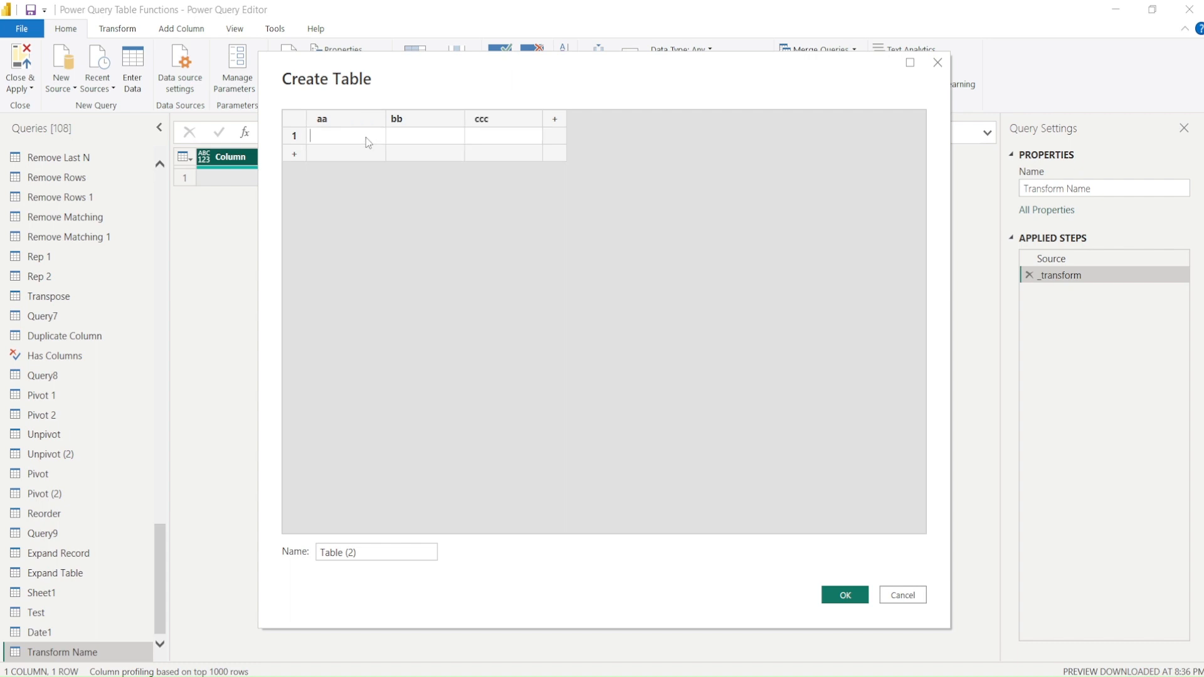
type("1")
left_click(397, 136)
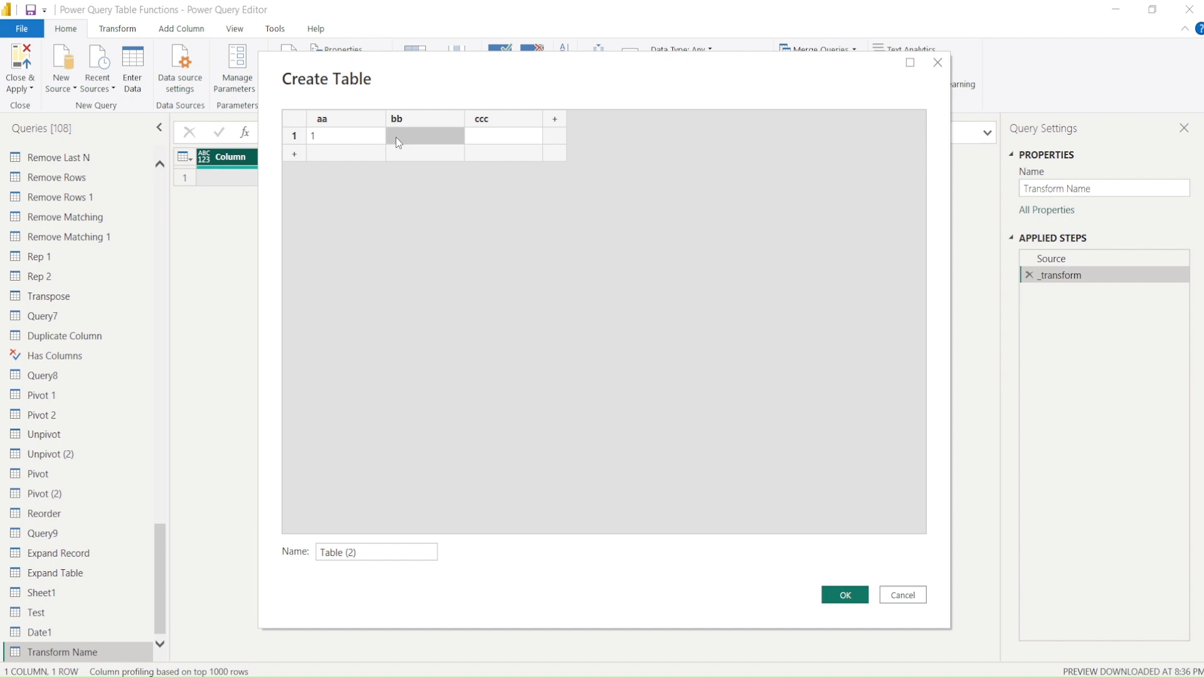
left_click(477, 138)
type("3")
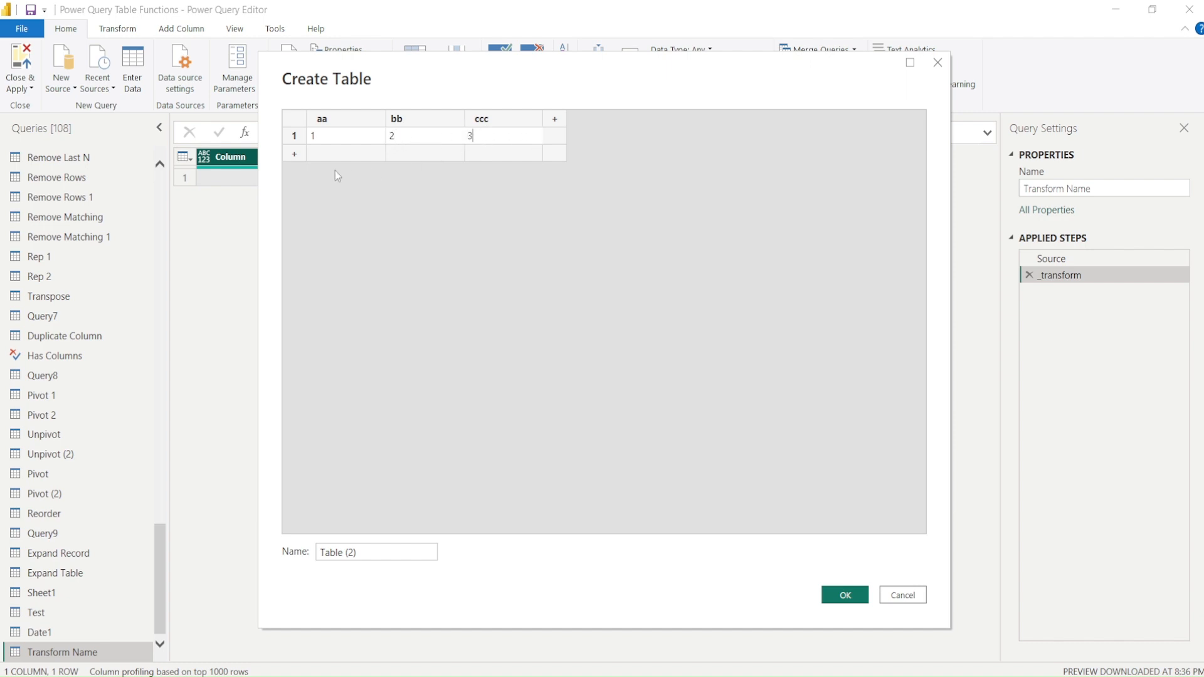
left_click(326, 154)
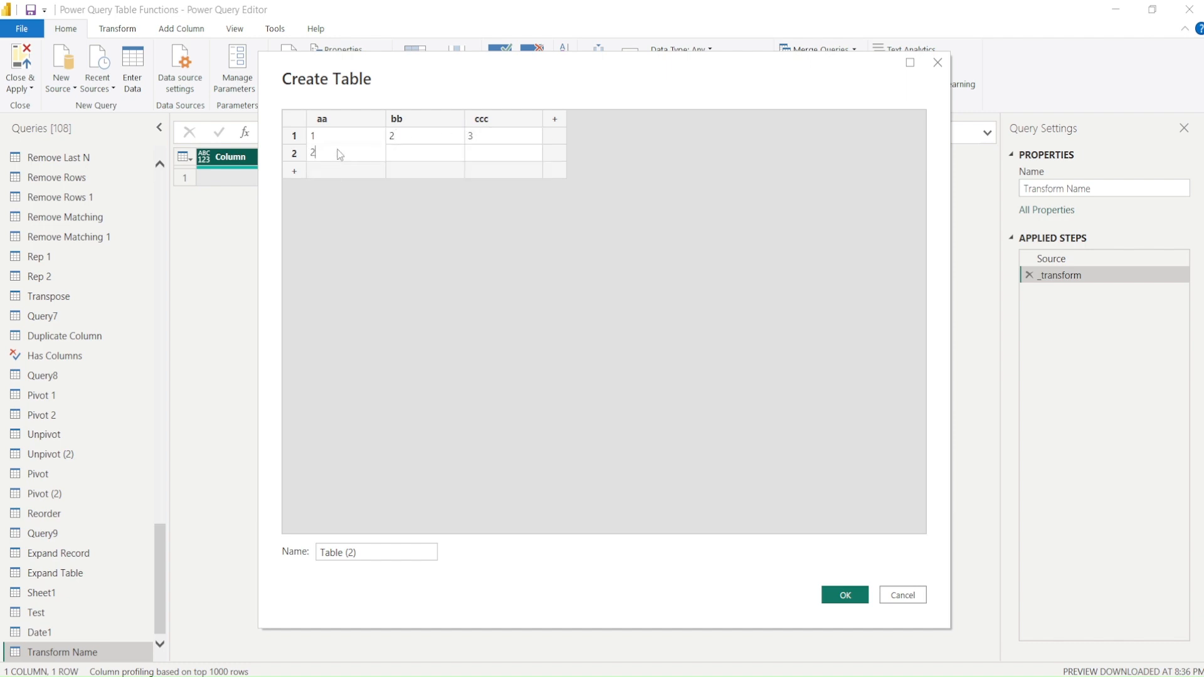
type("2")
left_click(408, 147)
type("3")
left_click(483, 157)
- Name the new table TRansform Name2 and create it
left_click_drag(367, 555, 259, 559)
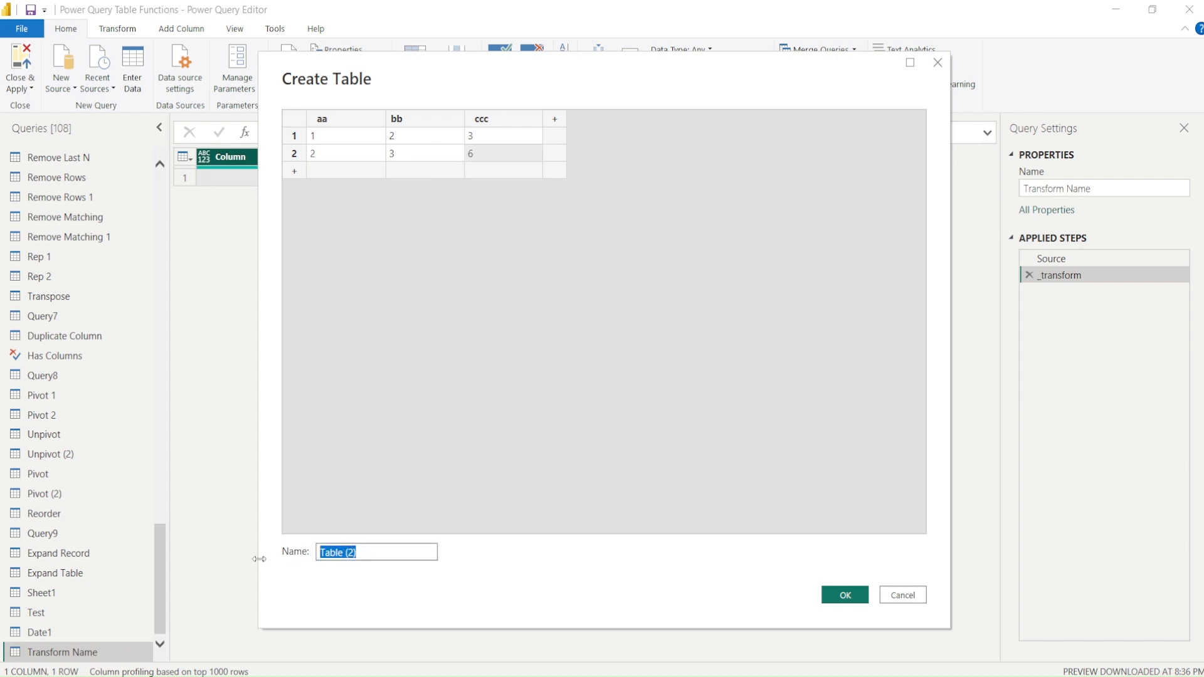
type("TRansform Name2")
left_click(842, 594)
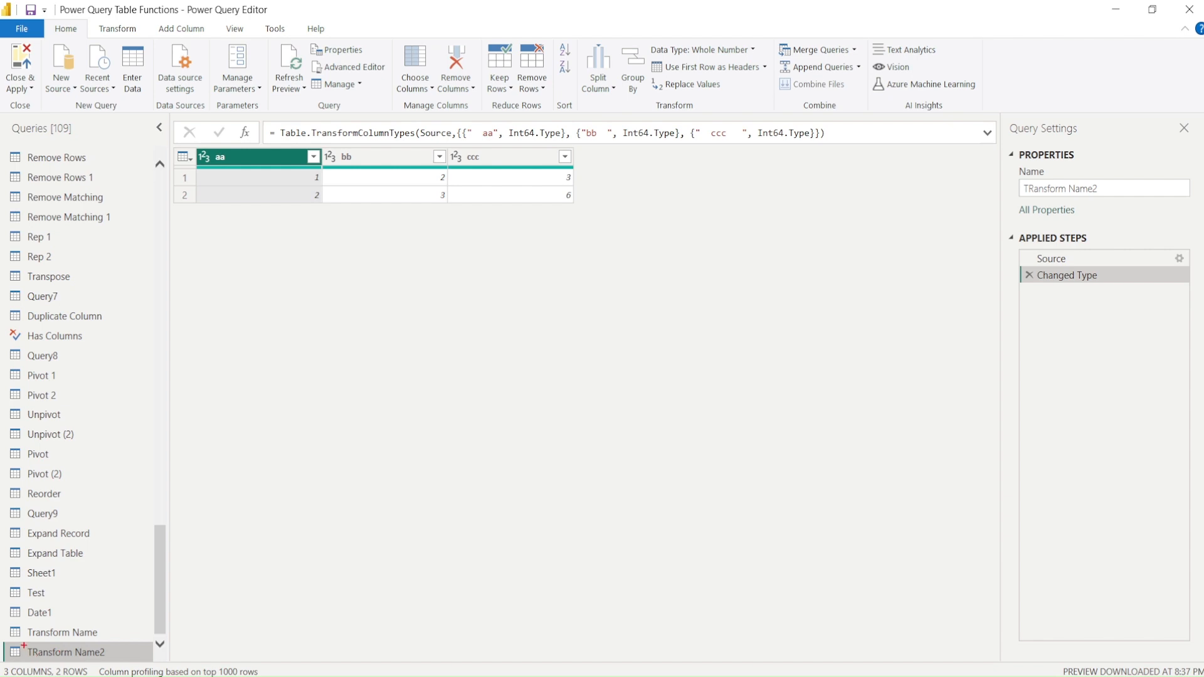
- Expand the formula bar and examine the spaces in the column names of the Changed Type formula
left_click_drag(23, 645, 119, 656)
left_click_drag(202, 147, 353, 174)
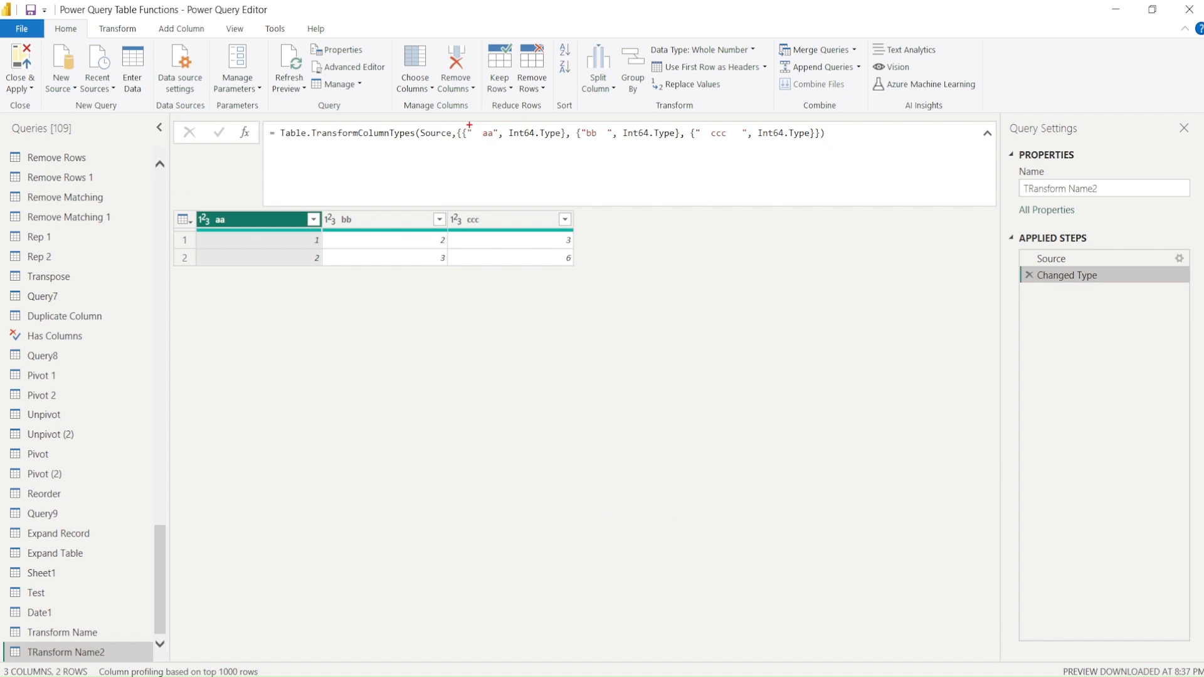
mouse_move(465, 125)
left_mouse_down()
mouse_move(554, 148)
mouse_move(816, 148)
left_mouse_up()
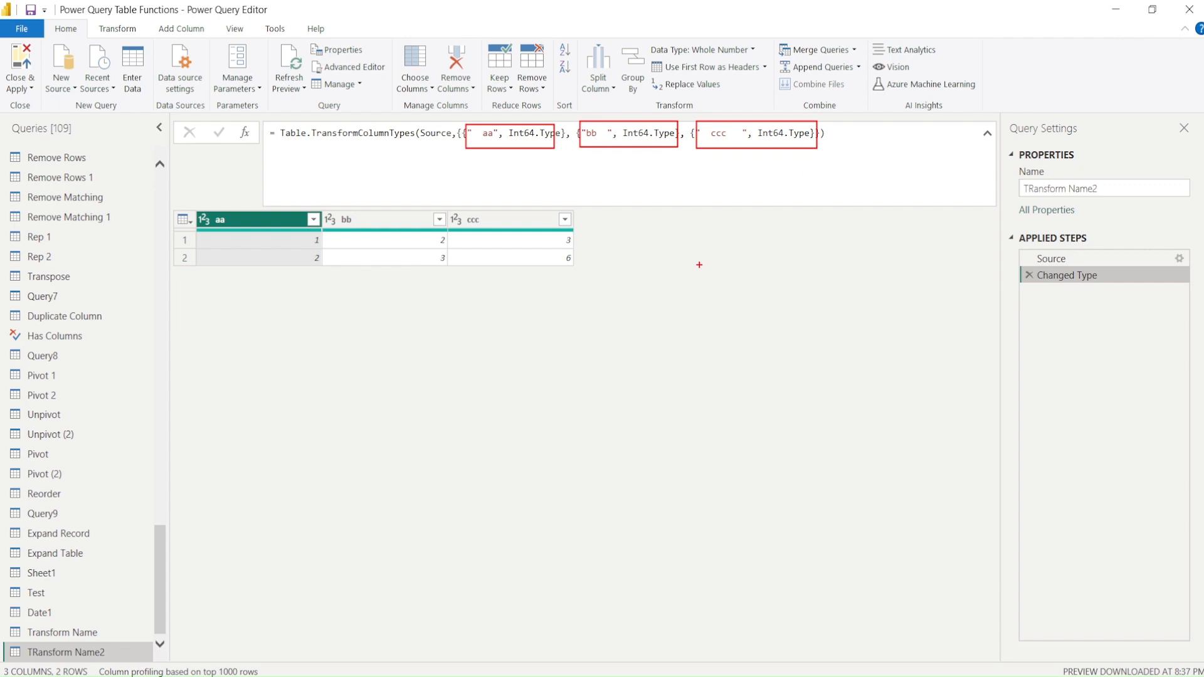
key("Escape")
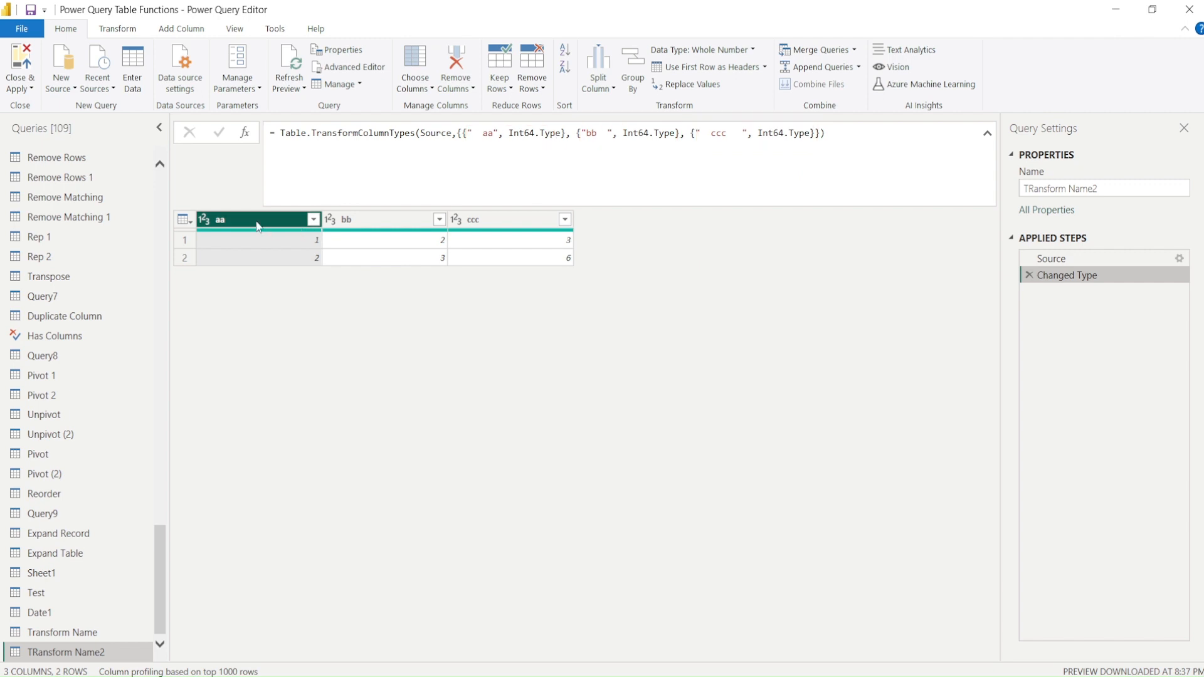
- Examine the aa, bb and ccc headers for extra spaces, and delete the Renamed Columns step added by the header edit
double_click(258, 226)
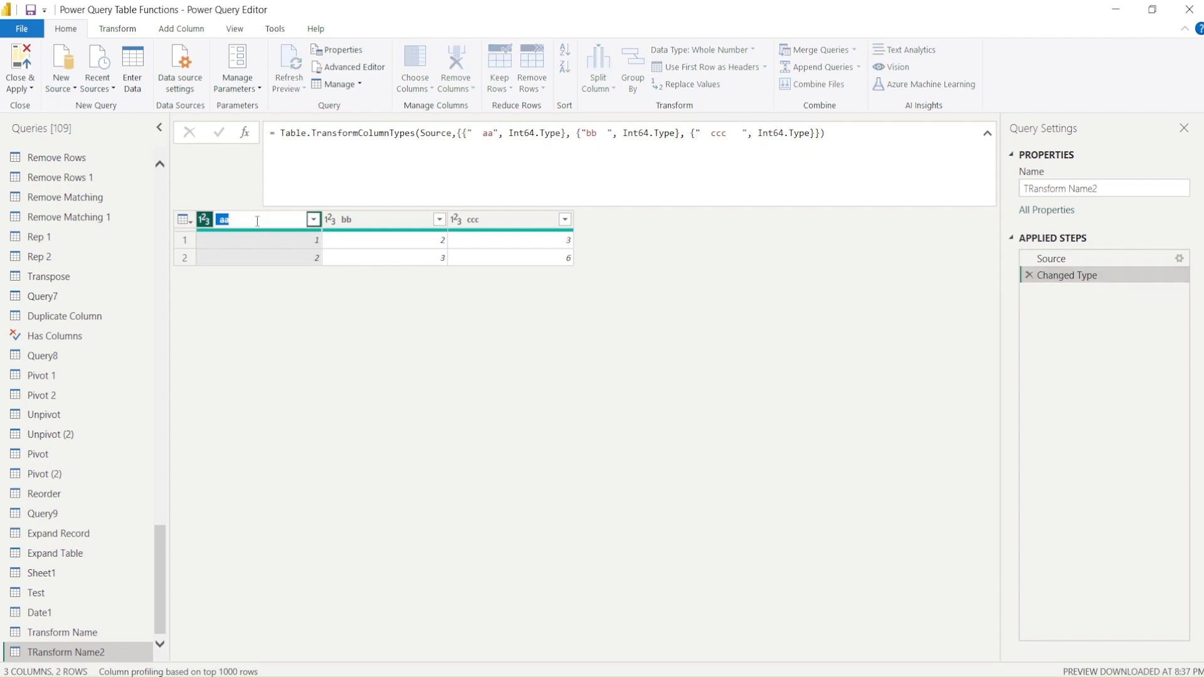
double_click(369, 222)
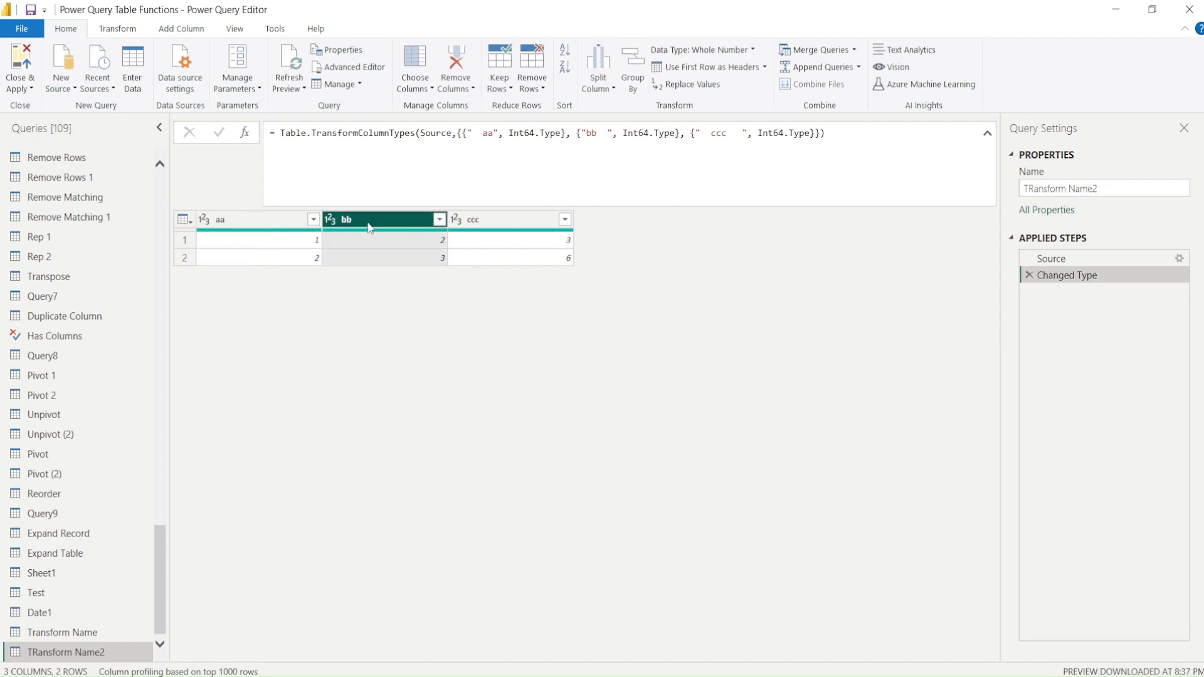
key("Return")
left_click(506, 219)
double_click(506, 221)
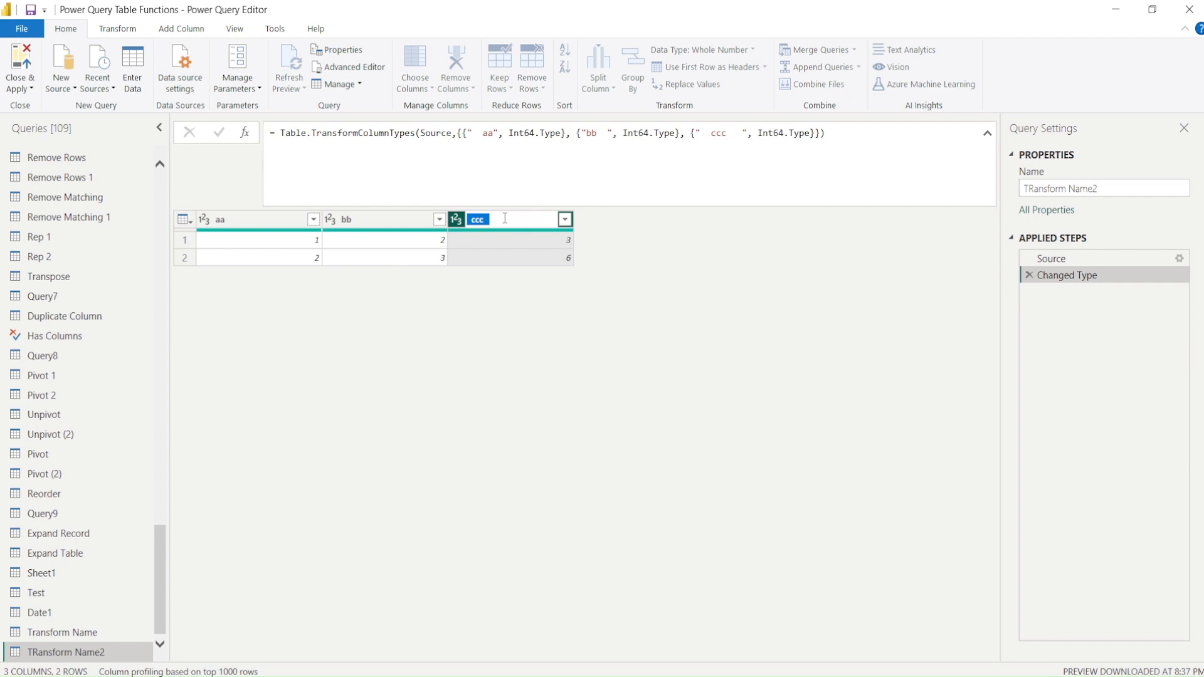
key("ctrl+2")
left_click_drag(463, 212, 500, 229)
key("Escape")
key("Return")
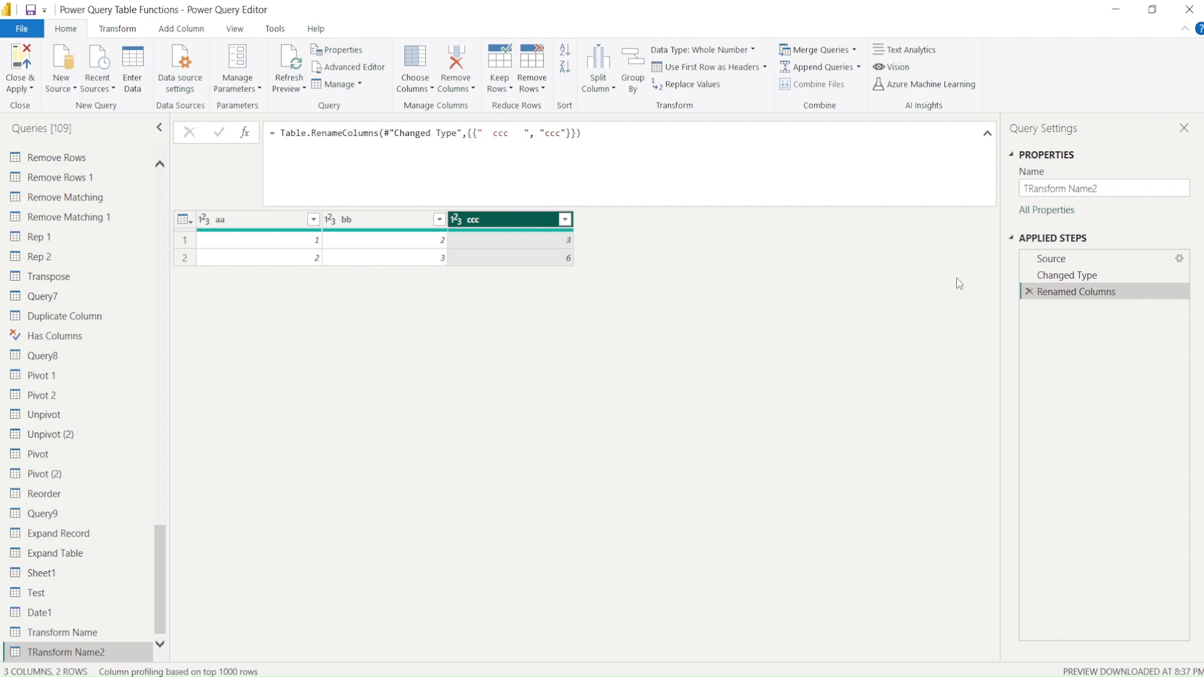
left_click(1028, 292)
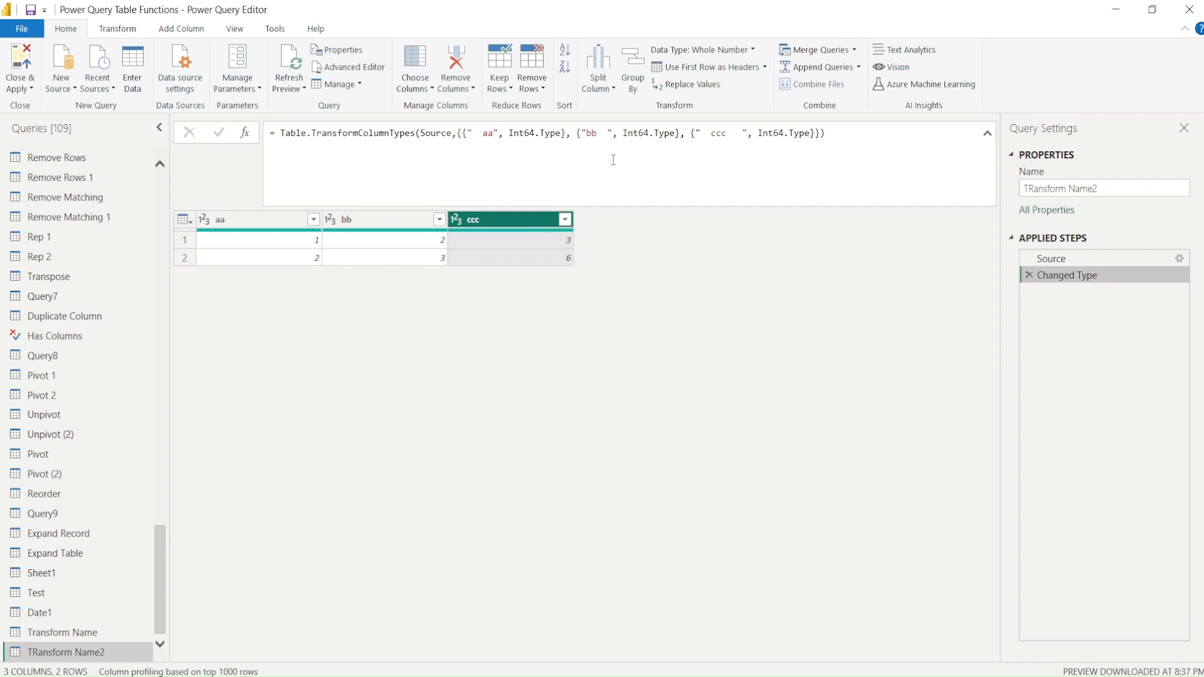
- Open the TRansform Name2 query in the Advanced Editor and start a new _transform step after #"Changed Type"
right_click(99, 658)
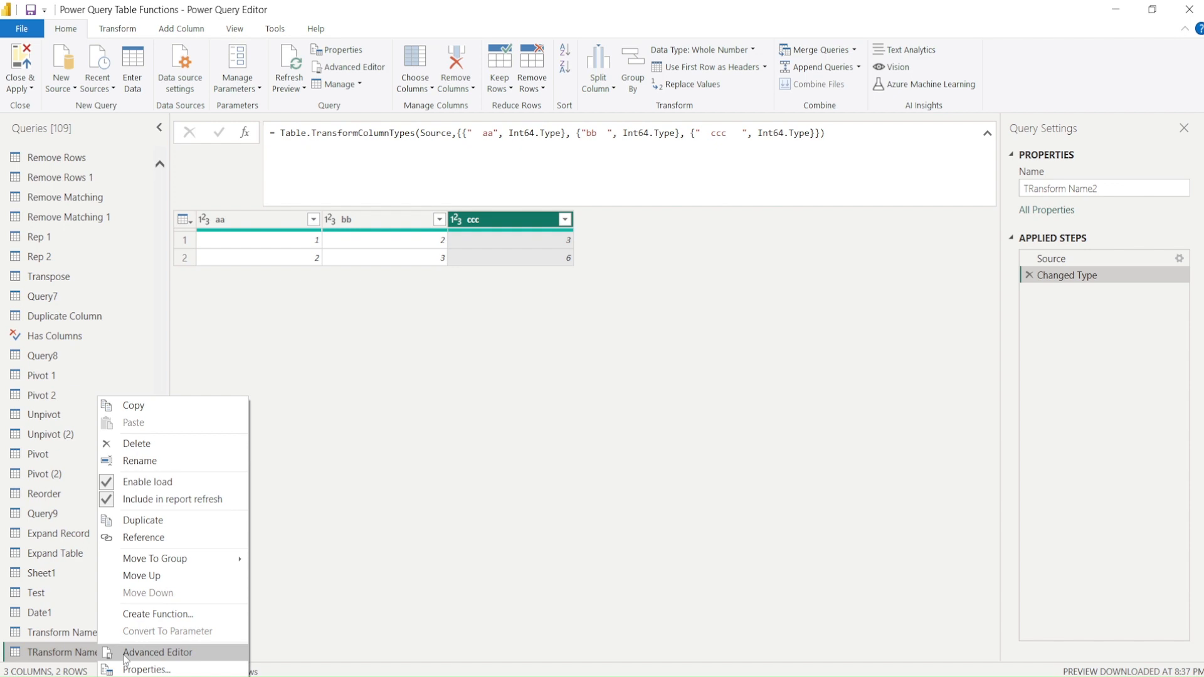
left_click(126, 655)
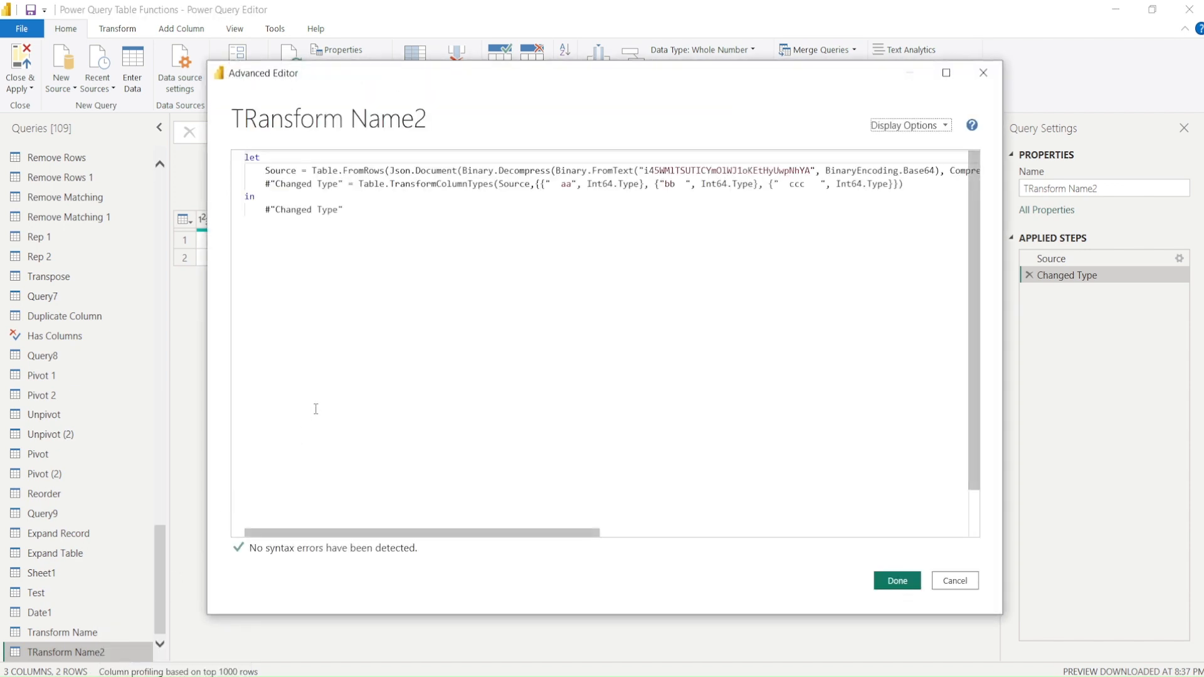
left_click(921, 188)
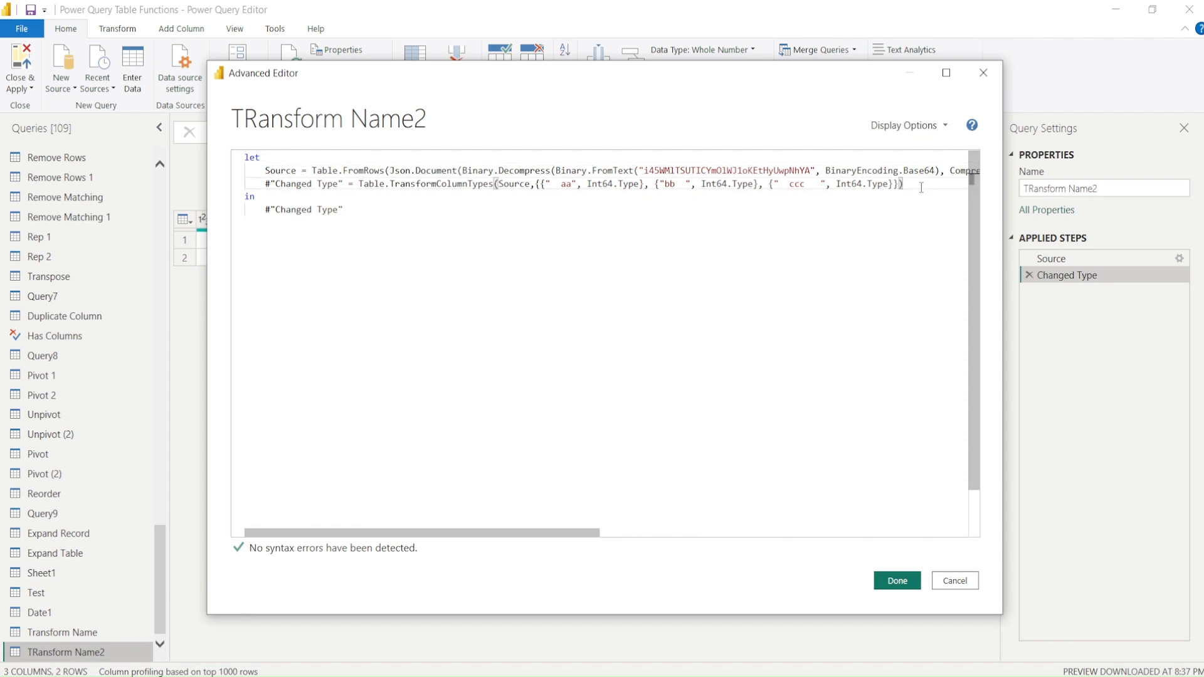
type(",")
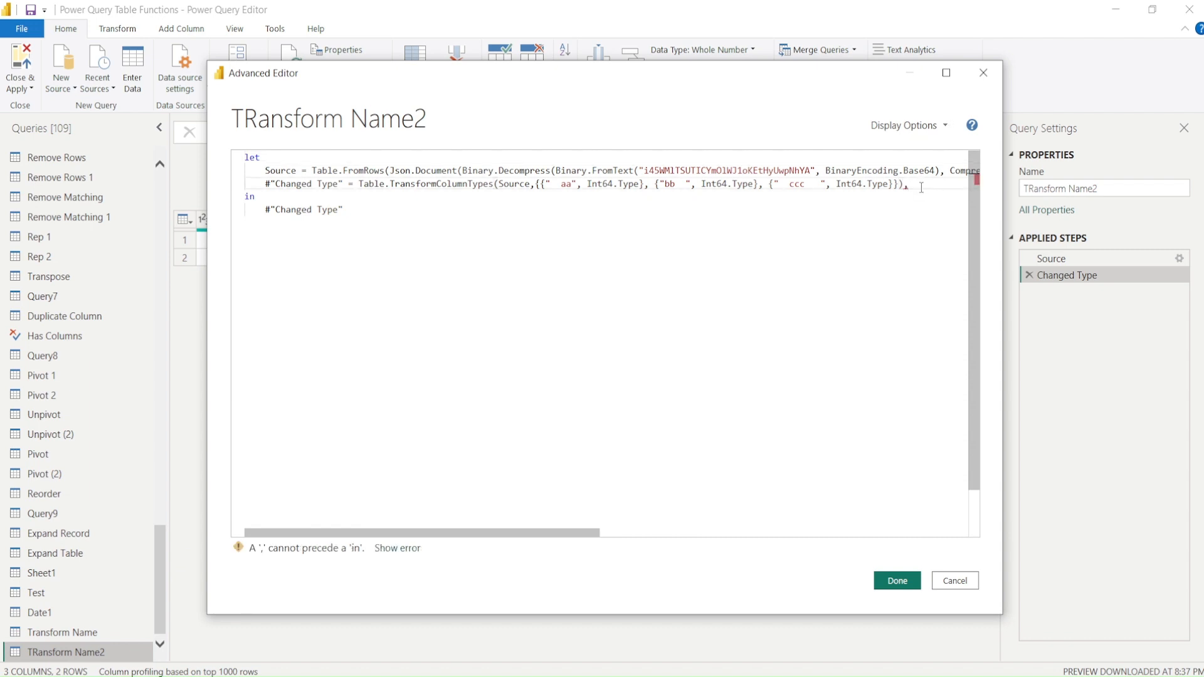
key("Return")
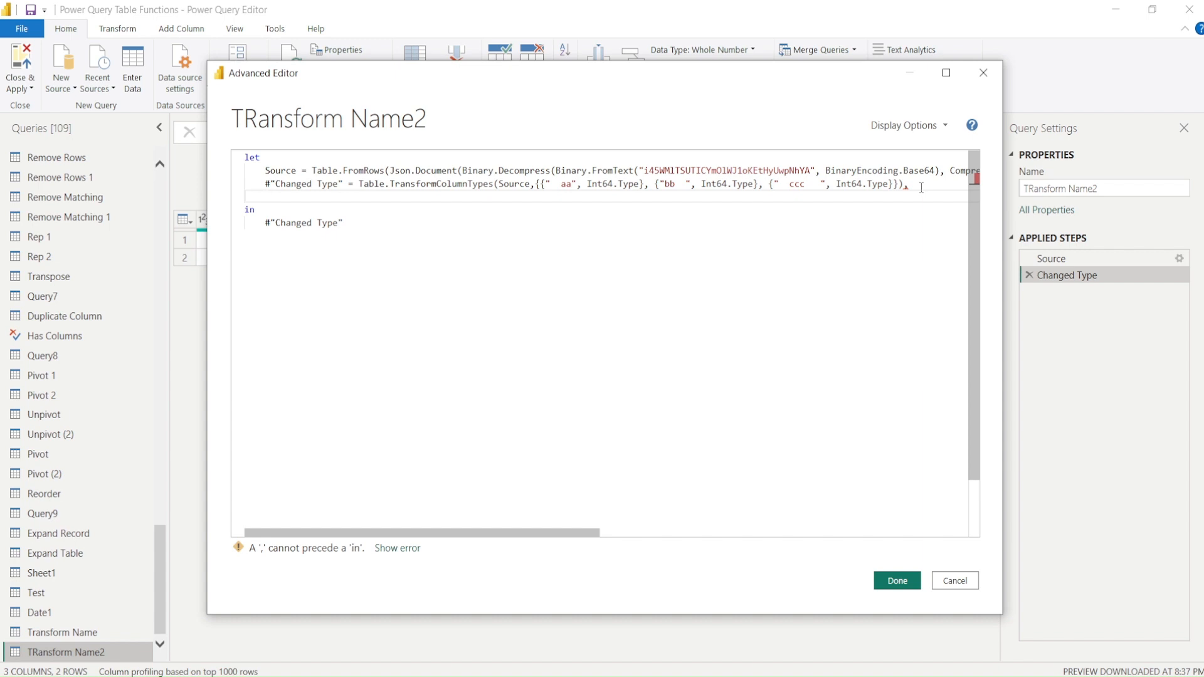
type("_tran")
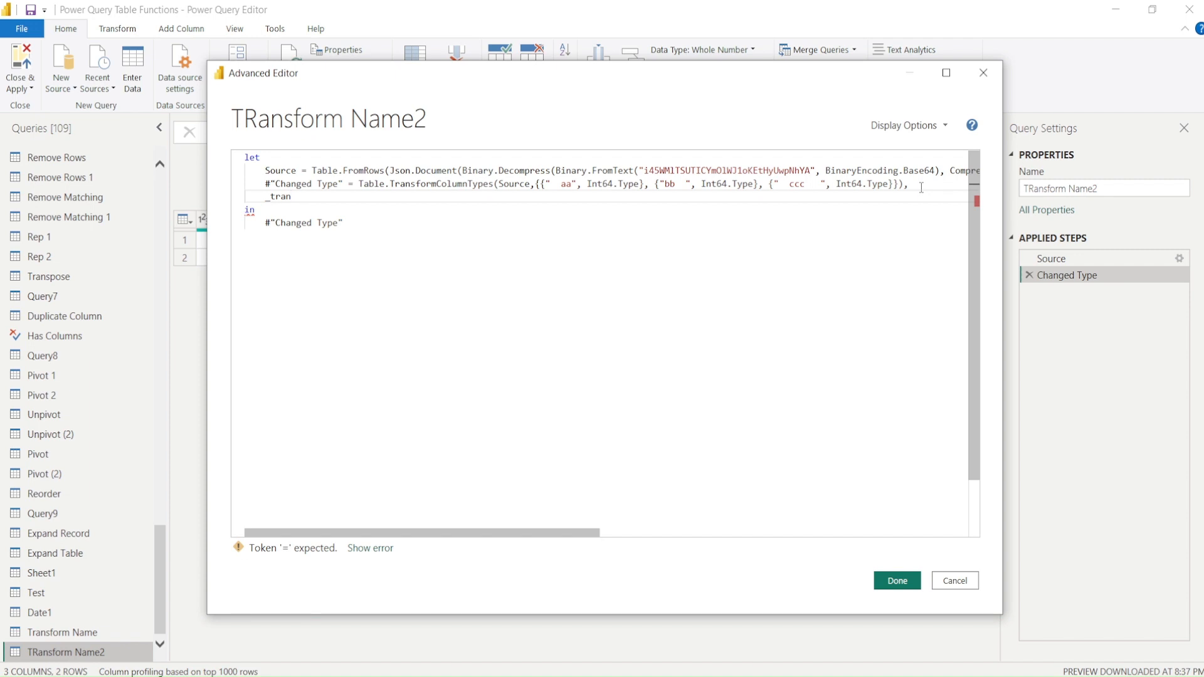
type("sform = ")
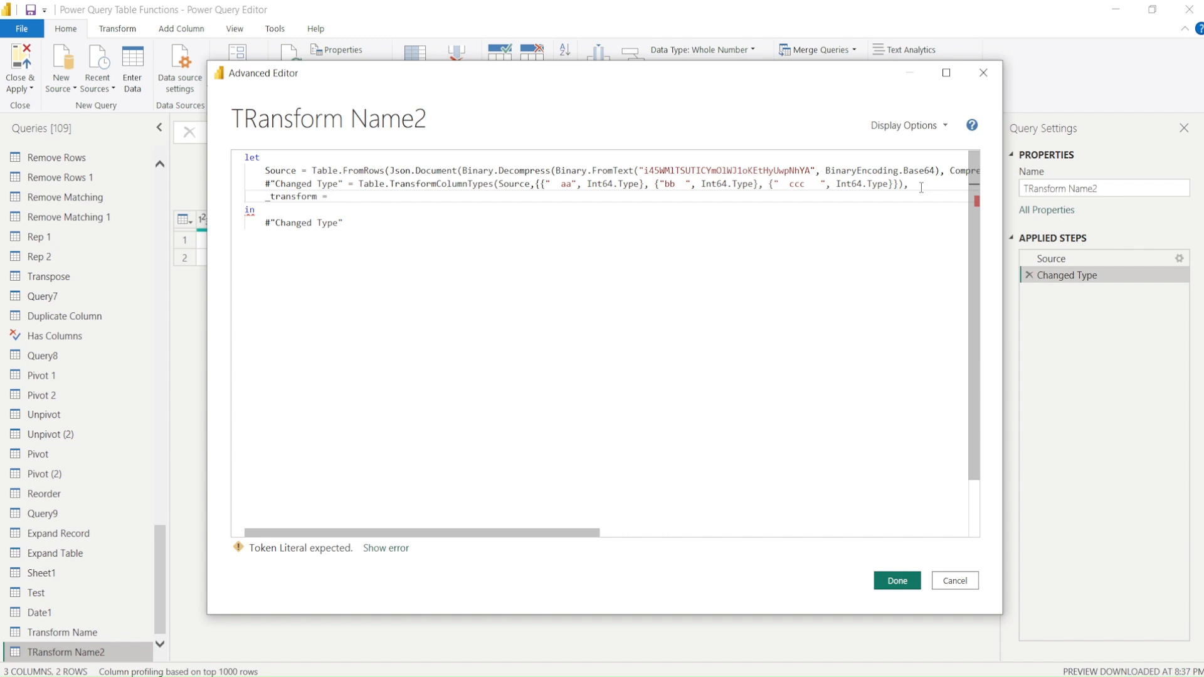
- Assign the function call Table.TransformColumnNames() to the _transform step
type("Tab")
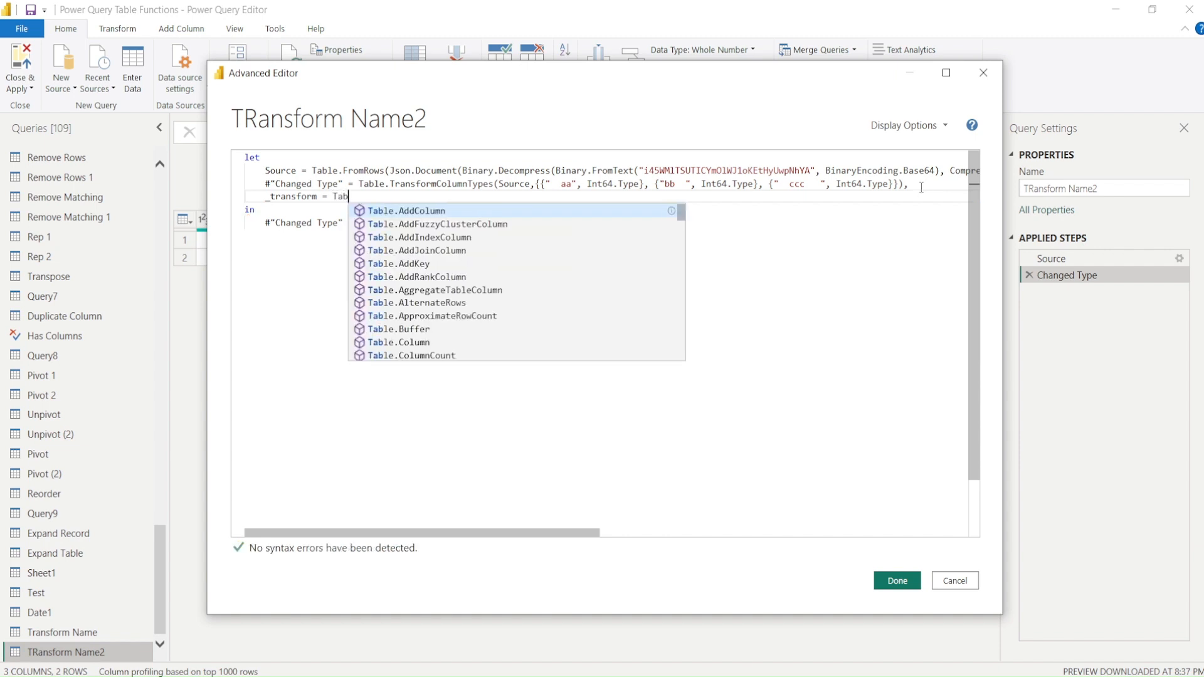
type("le.Tra")
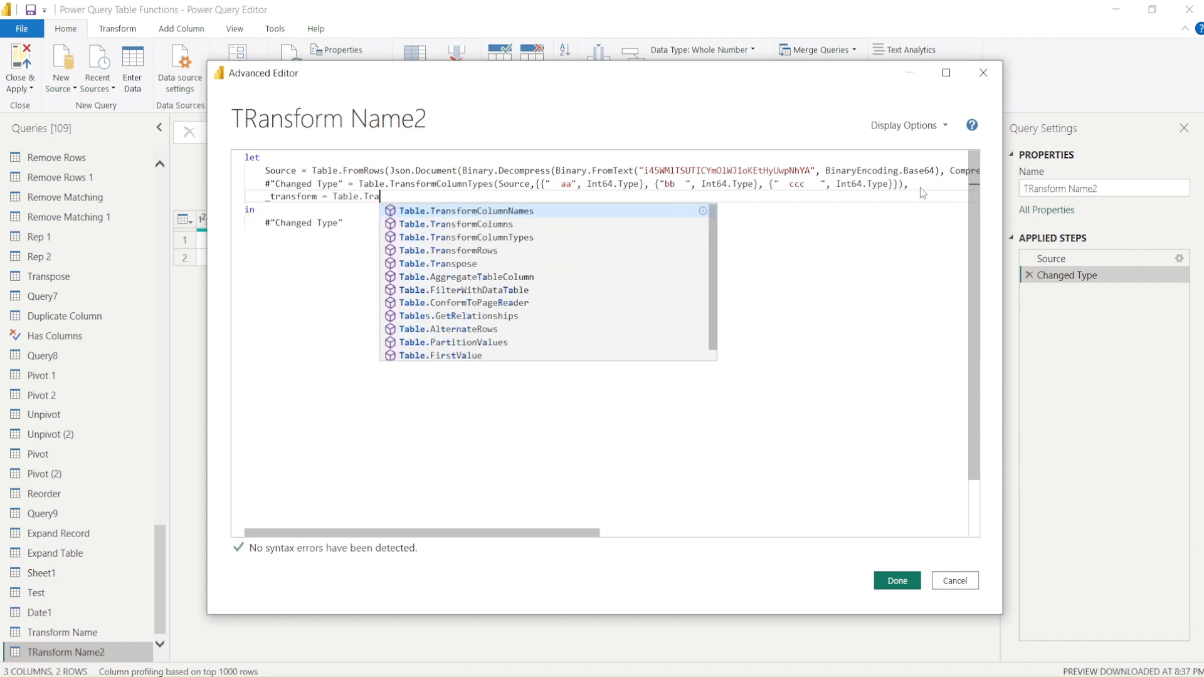
key("Down")
key("Up")
key("Tab")
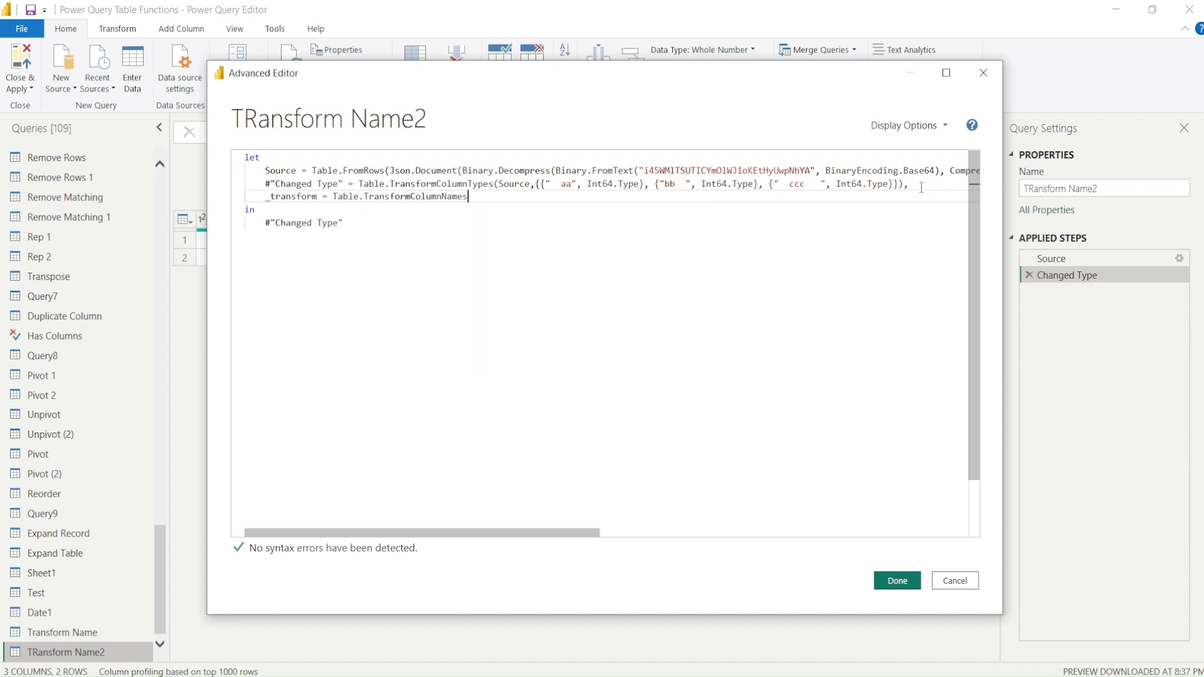
type("(")
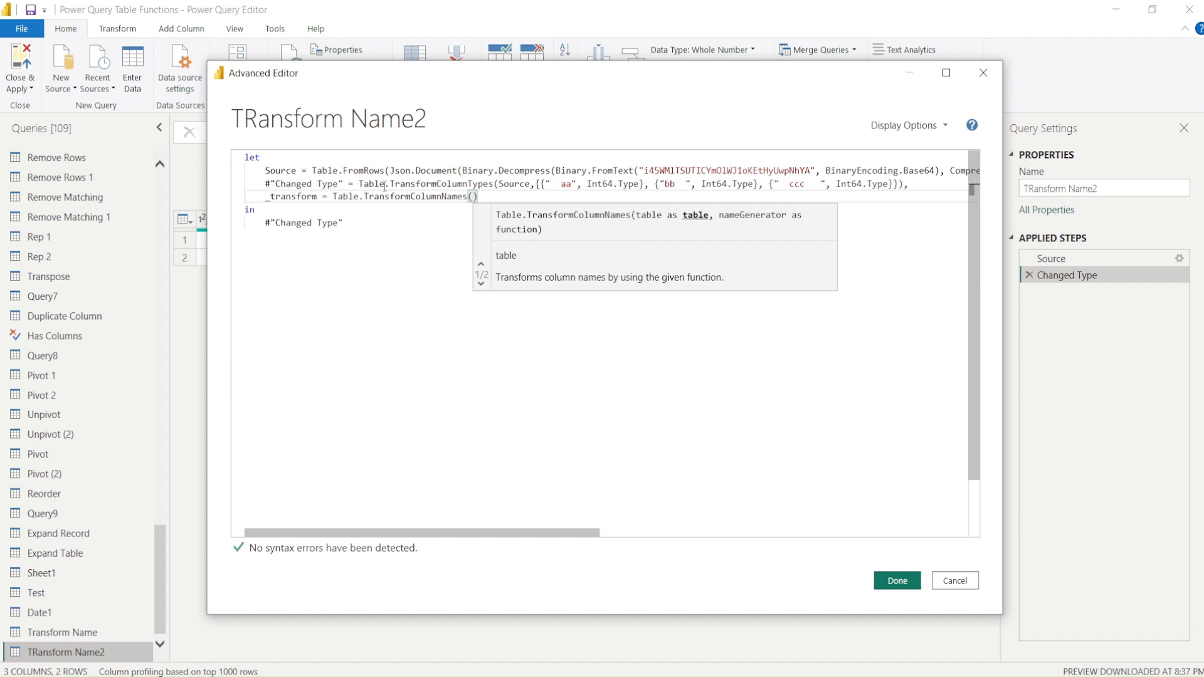
- Give Table.TransformColumnNames the arguments #"Changed Type" and Text.Trim, and make _transform the output of the query
left_click_drag(343, 185, 264, 183)
key("ctrl+c")
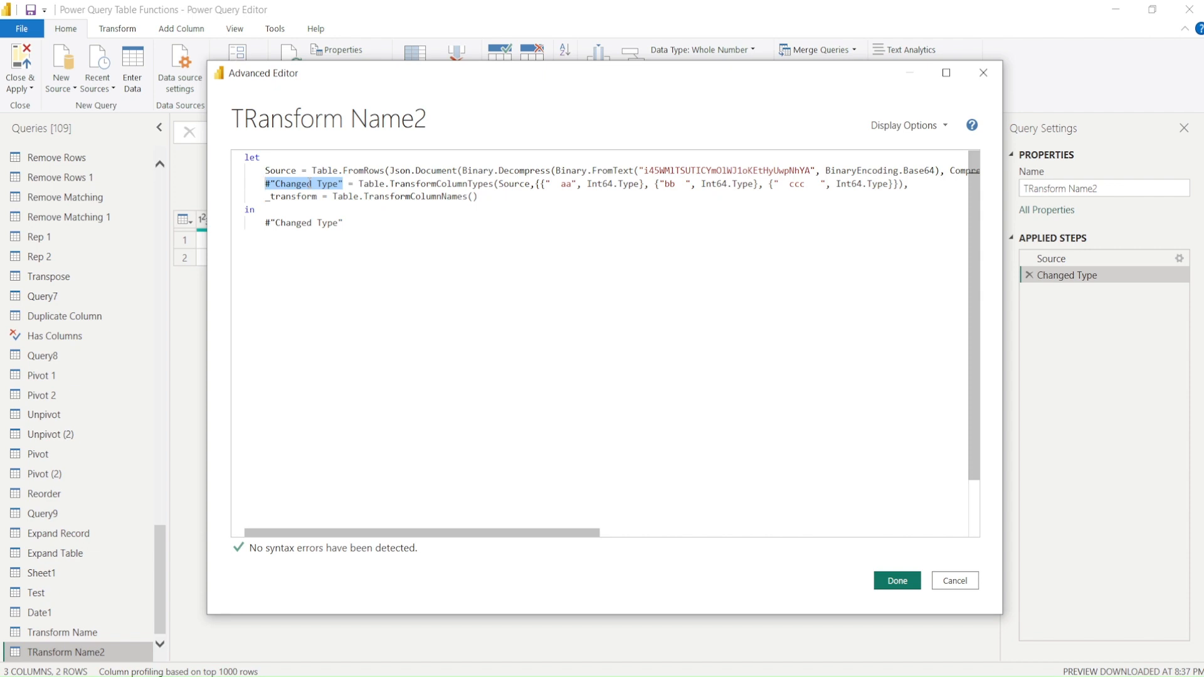
left_click(474, 197)
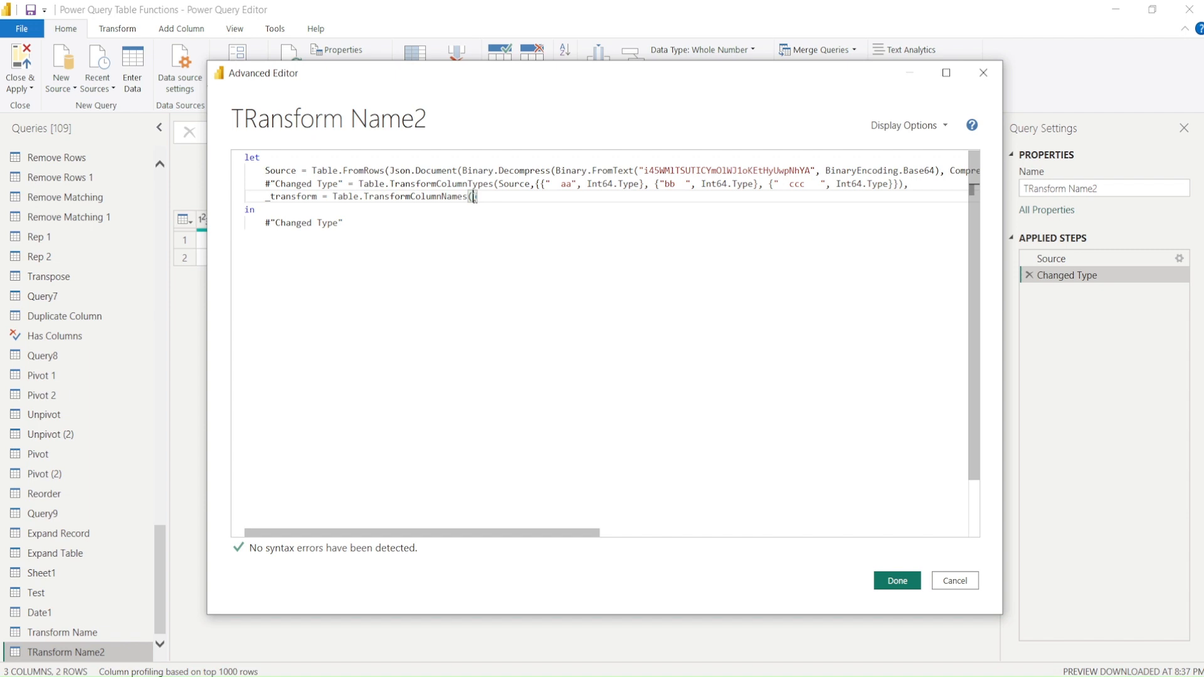
key("ctrl+v")
type(",")
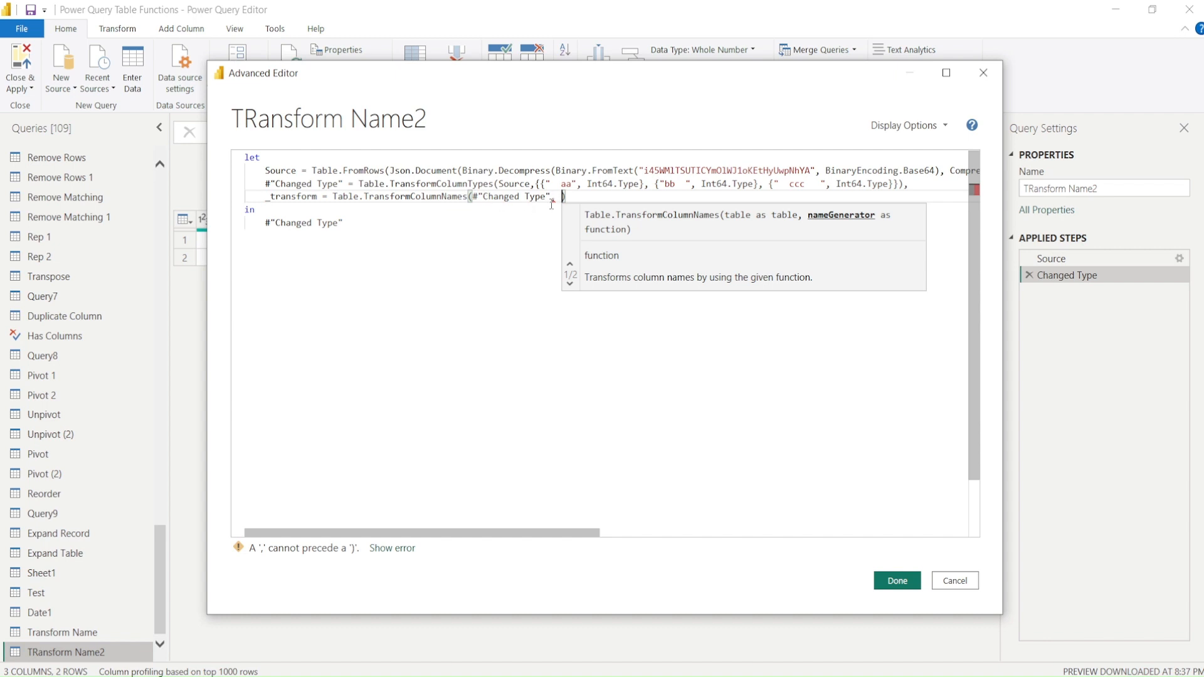
type("Text")
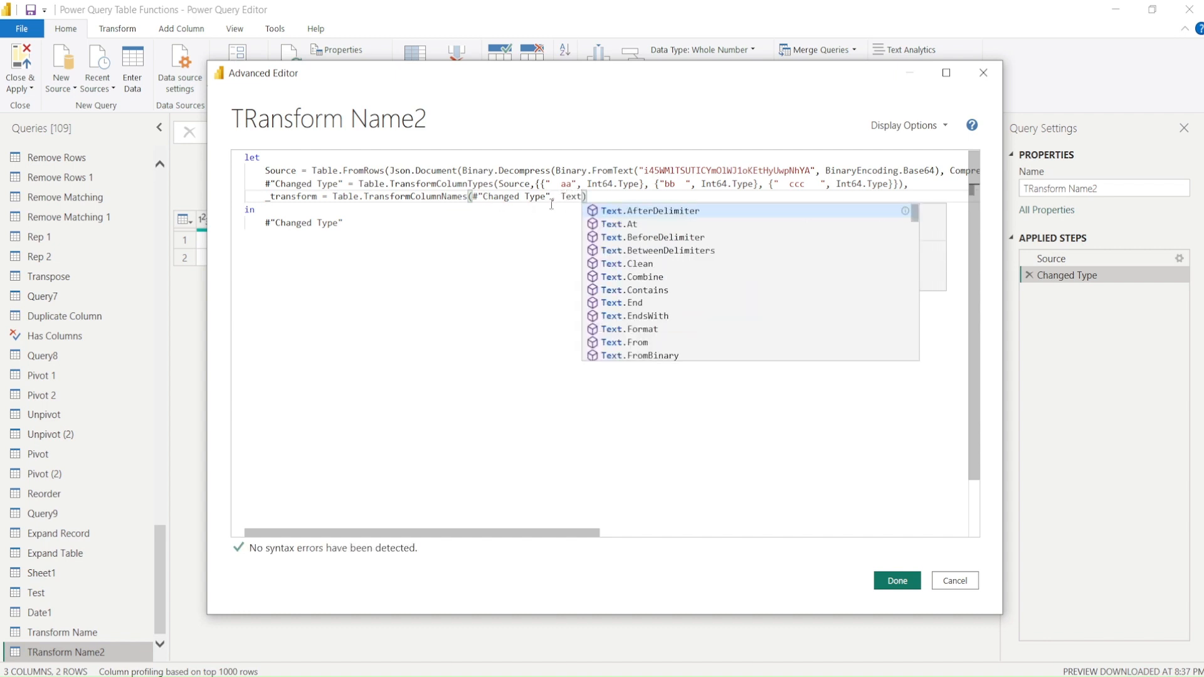
type(".Tri")
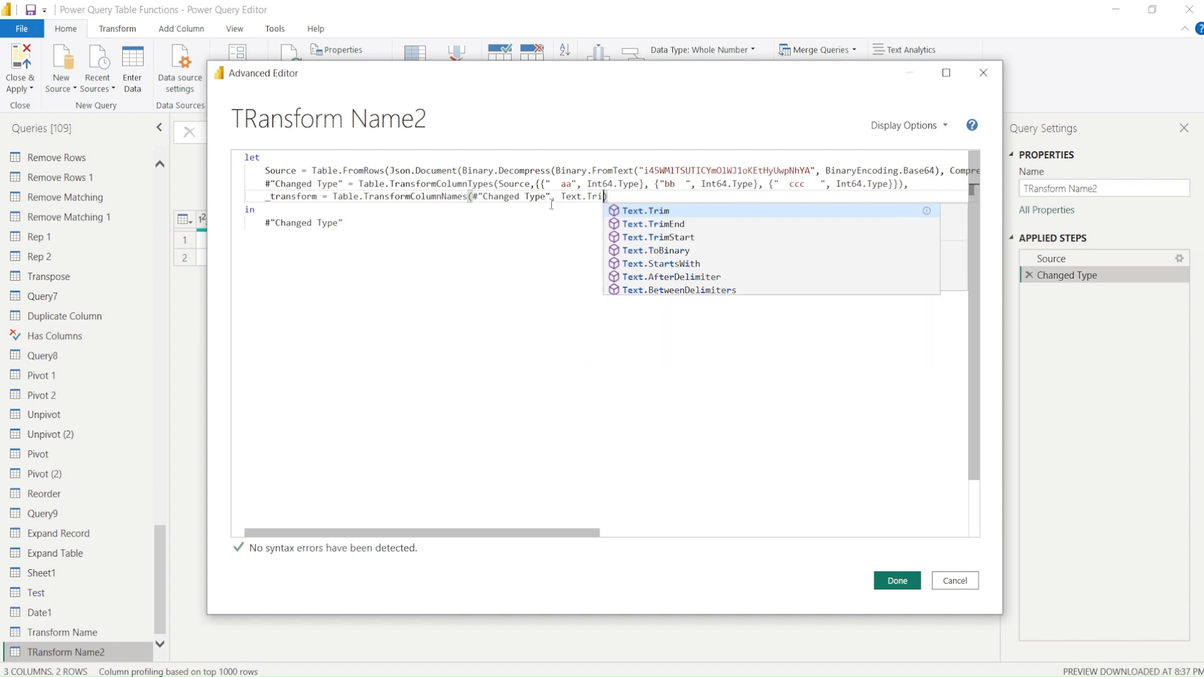
type("m")
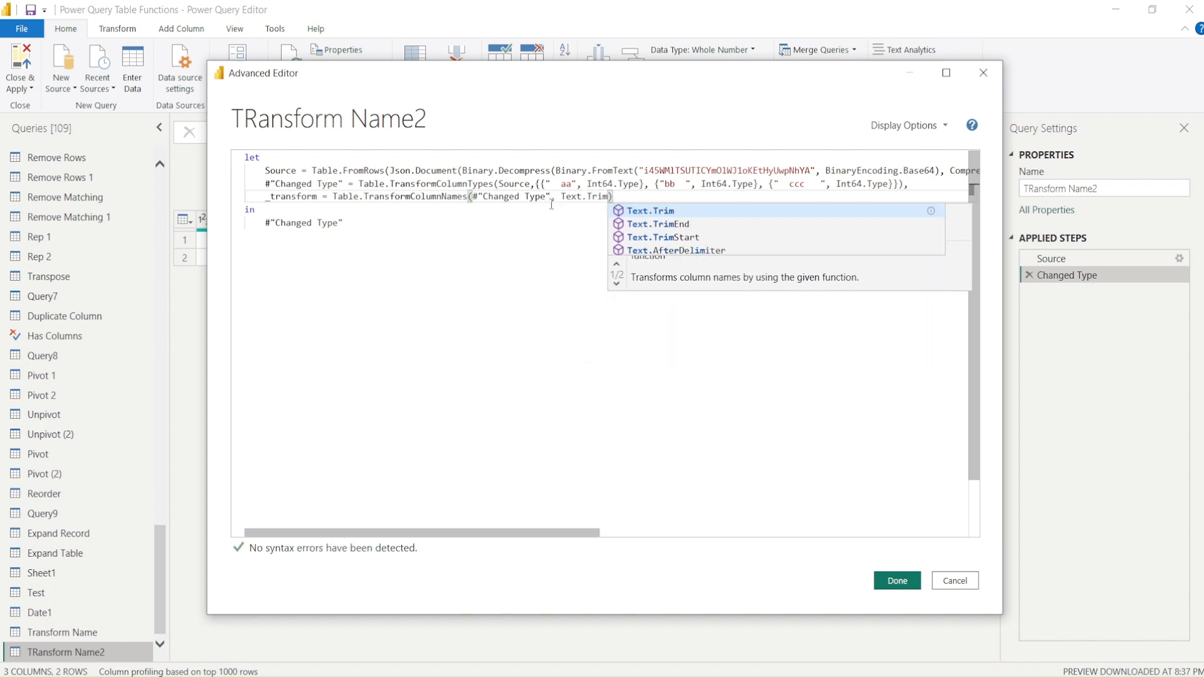
left_click(582, 240)
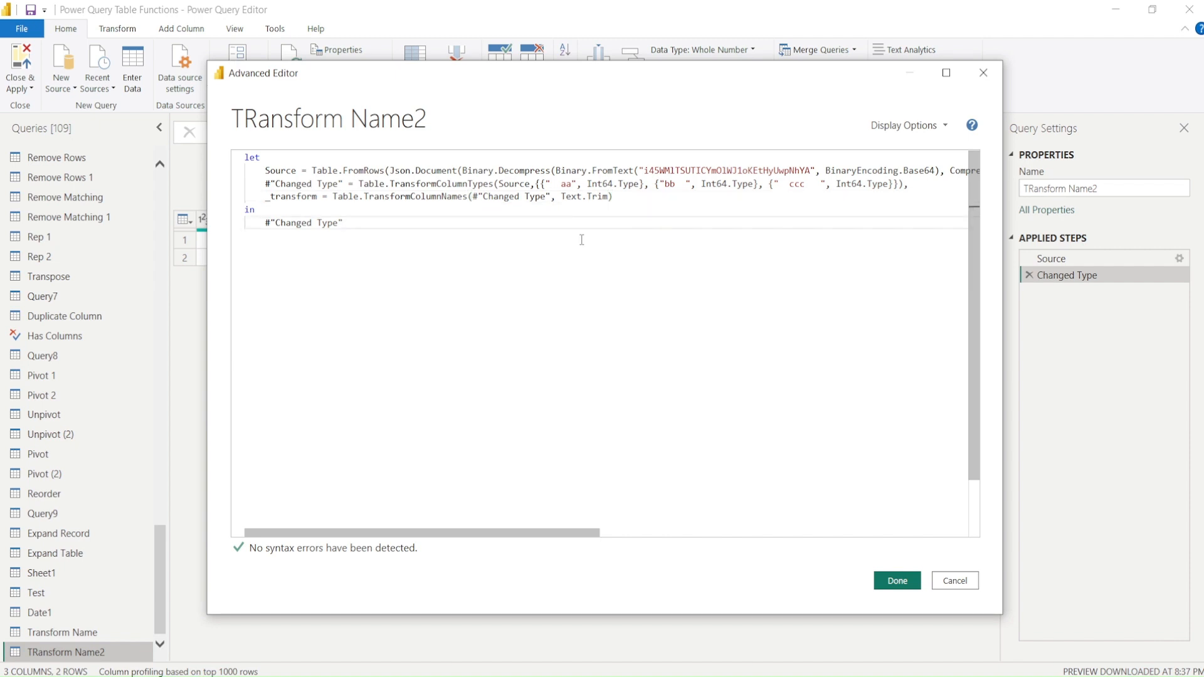
double_click(287, 197)
left_click_drag(344, 223, 266, 223)
left_click_drag(330, 192, 550, 206)
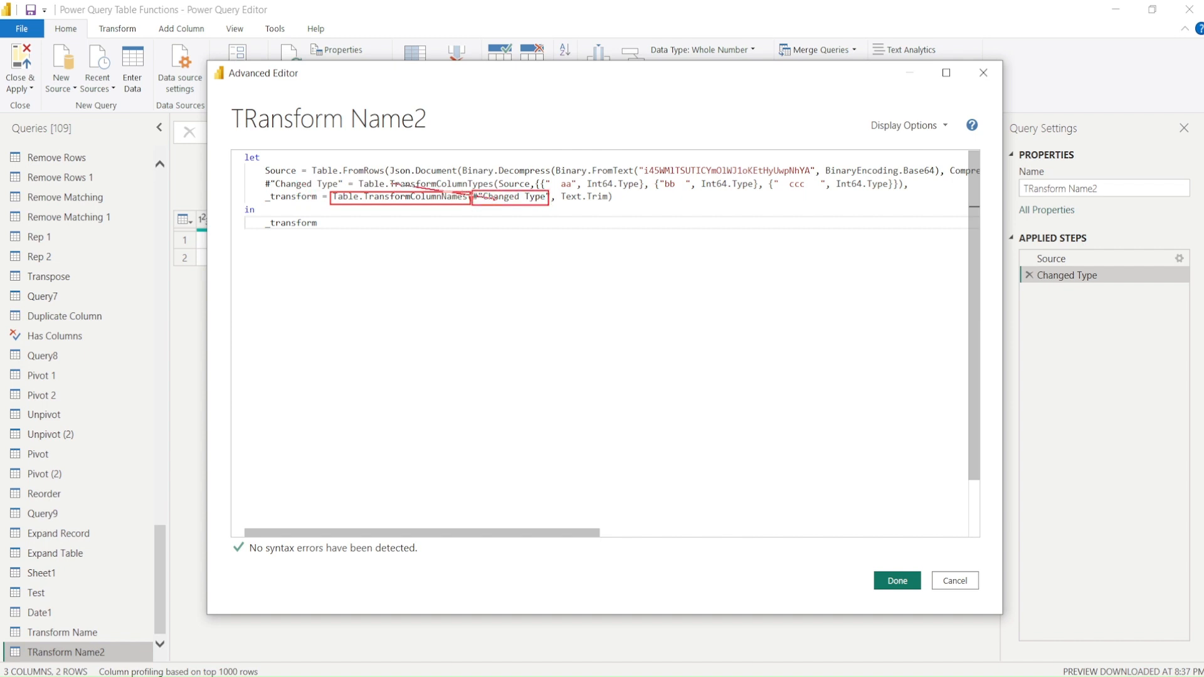
left_click_drag(303, 200, 496, 199)
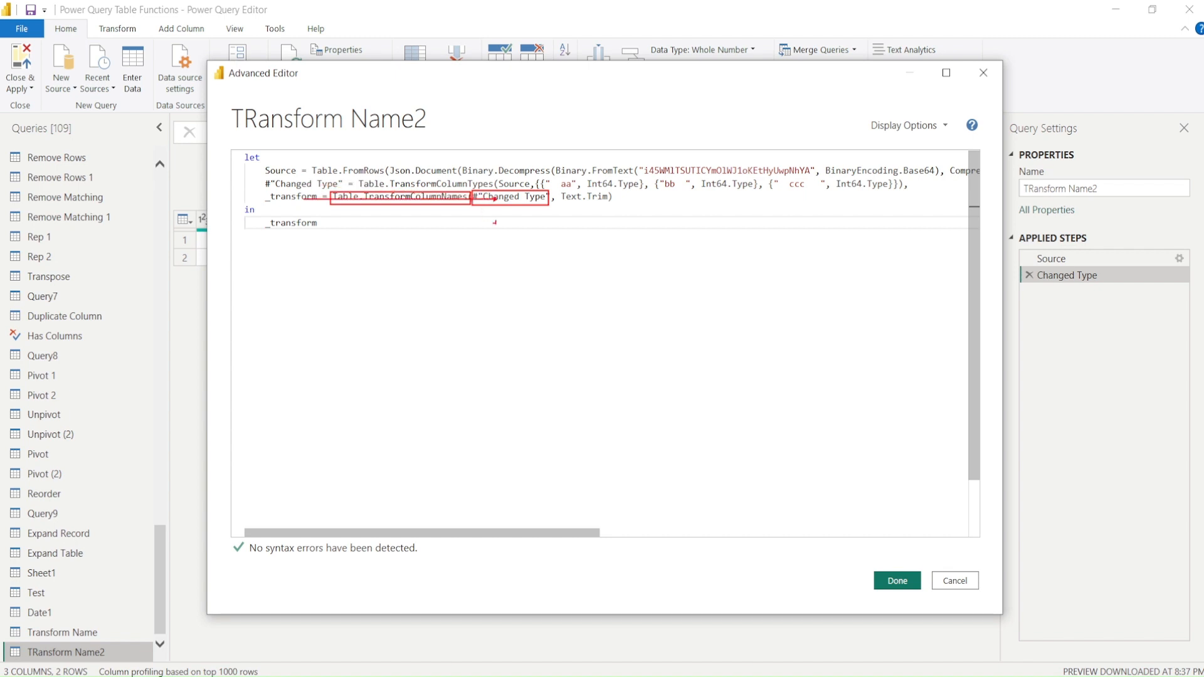
left_click_drag(557, 188, 605, 204)
key("ctrl+z")
left_click_drag(559, 190, 610, 204)
left_click_drag(298, 224, 298, 202)
key("Escape")
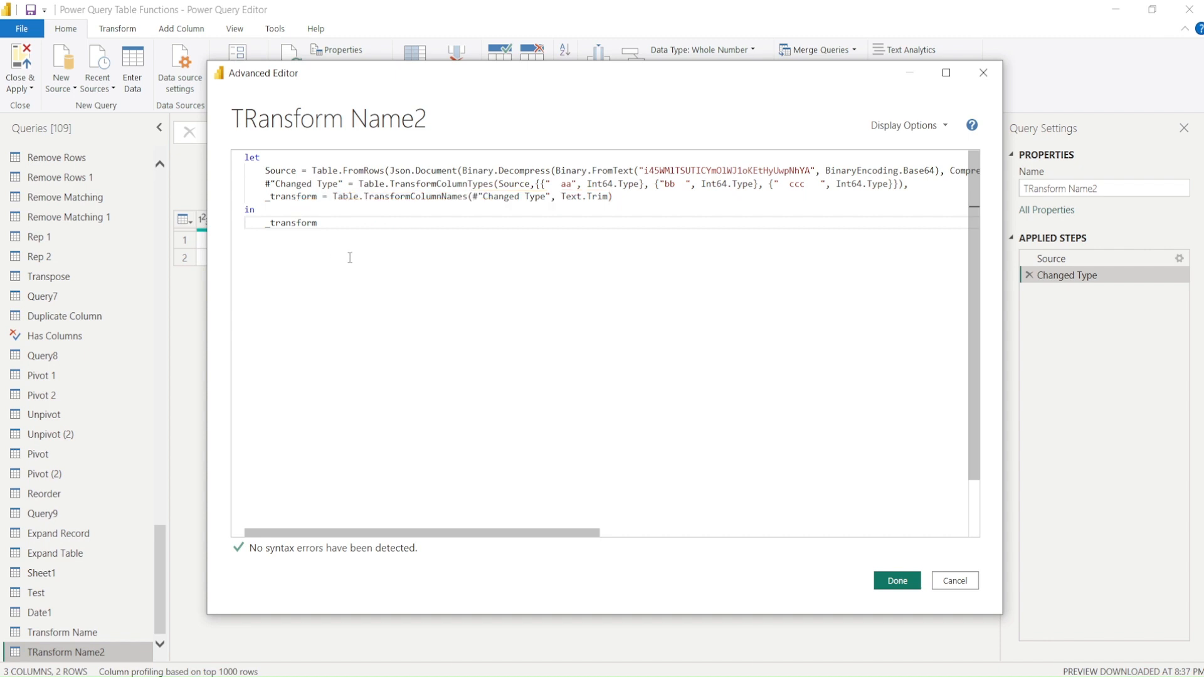
- Apply the edited query code and check the ccc column header for extra spaces
left_click(896, 580)
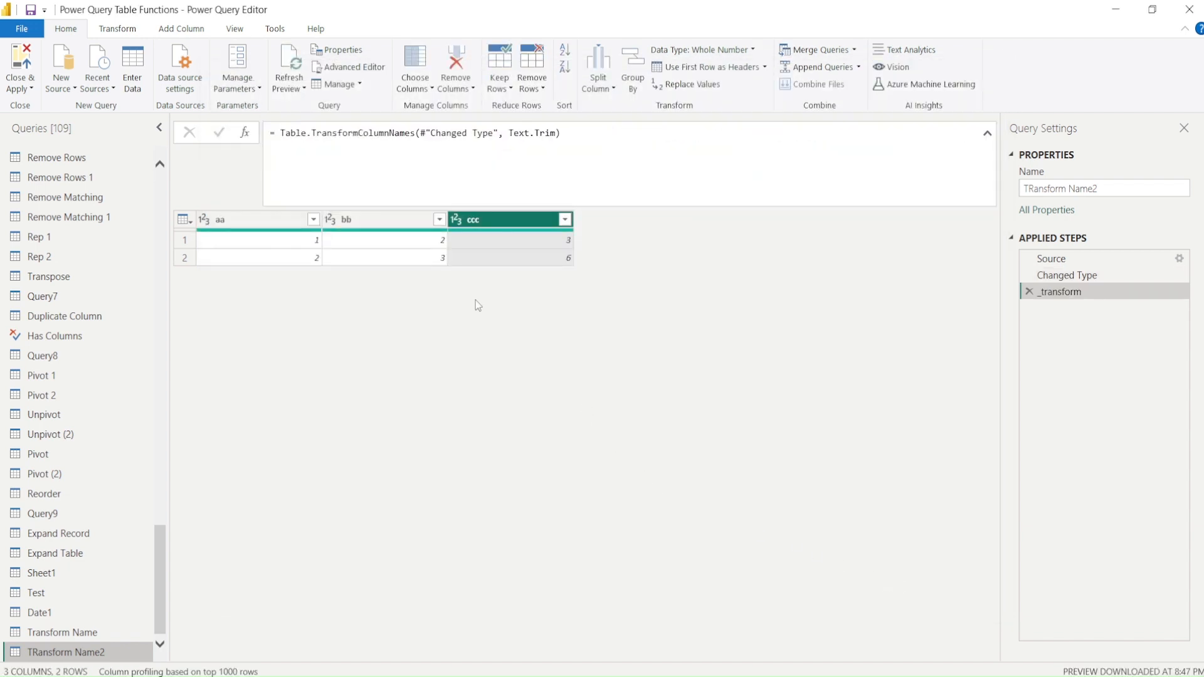
double_click(495, 224)
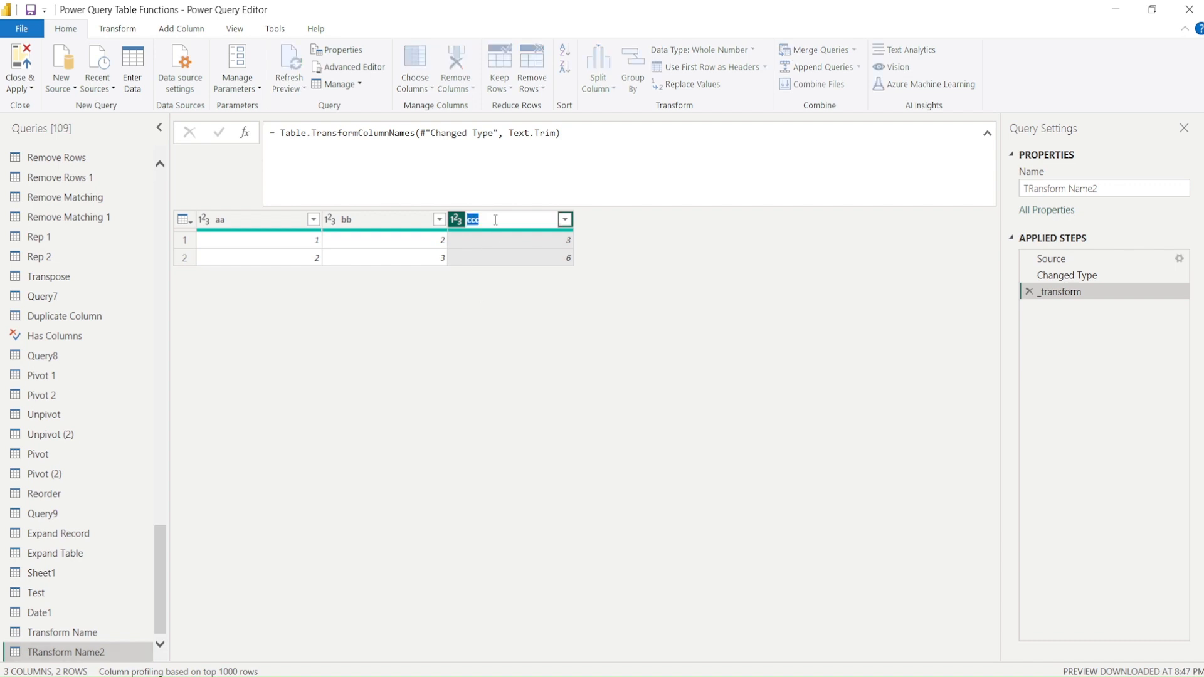
key("Escape")
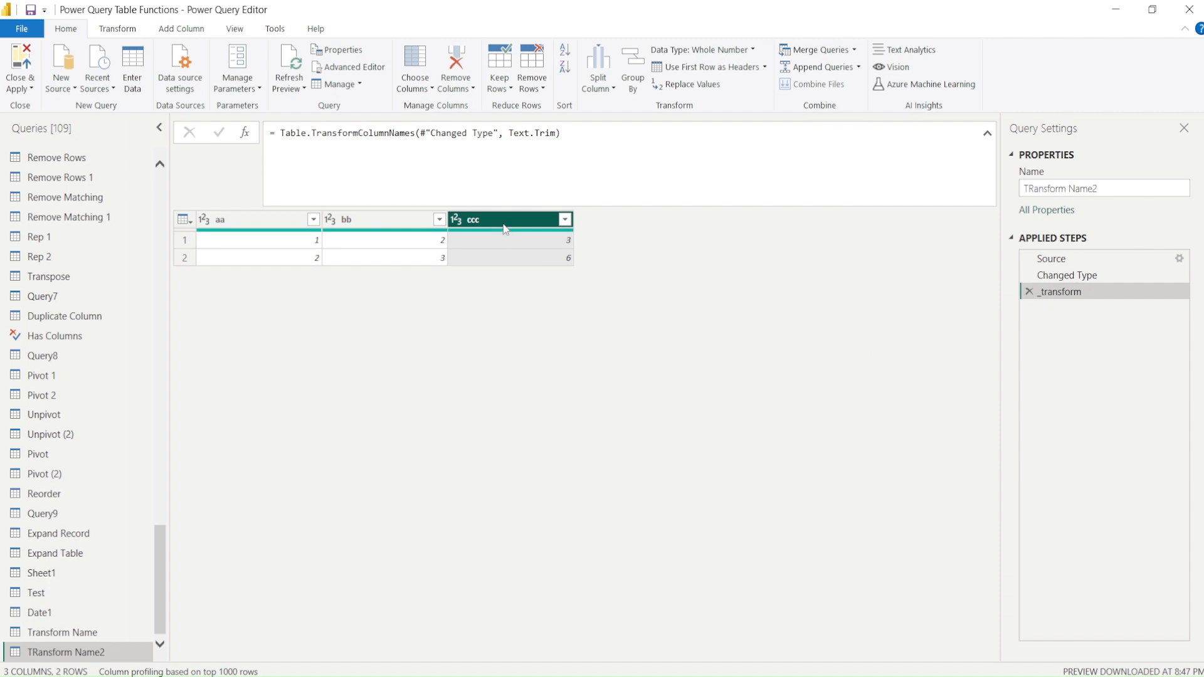
- Rename the ccc column to Abvd to examine its original name in the rename formula, and delete the Renamed Columns step
double_click(501, 221)
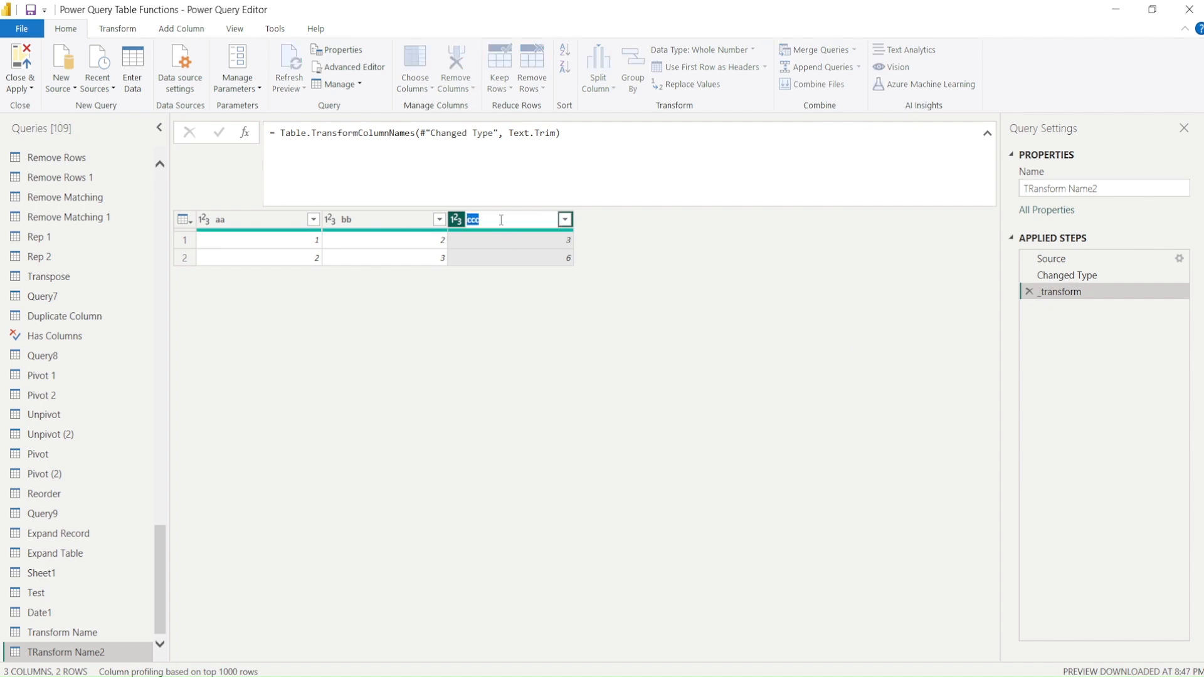
type("Abvd")
left_click(538, 321)
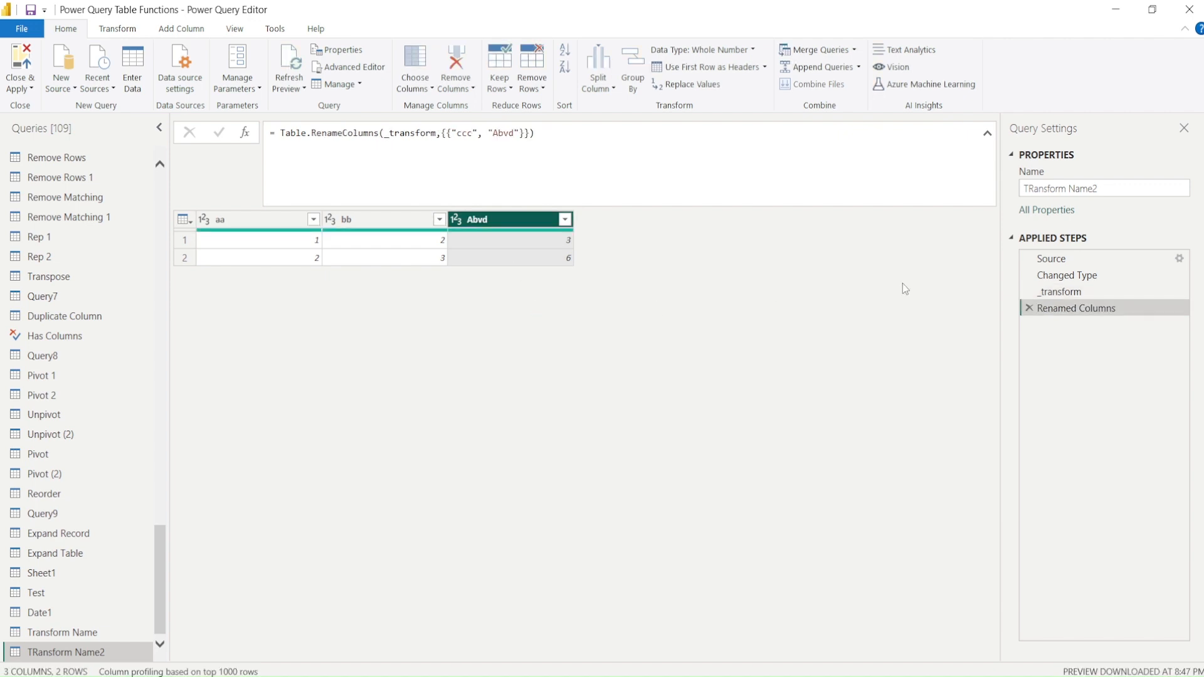
double_click(463, 140)
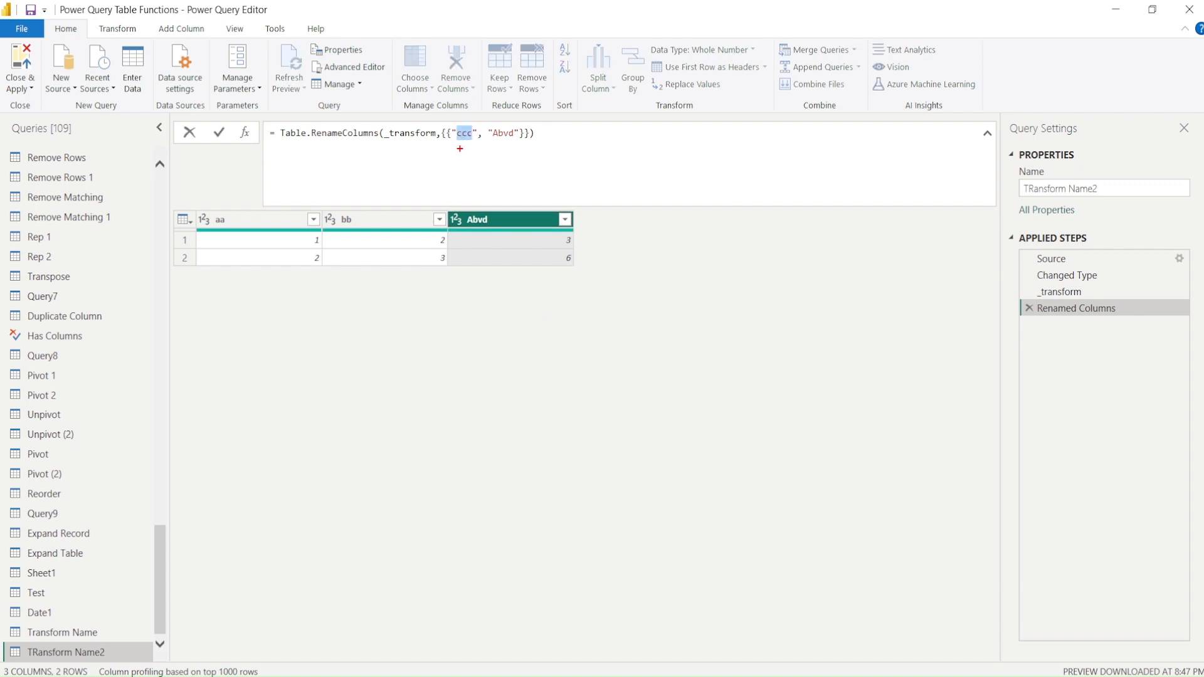
left_click_drag(455, 125, 515, 145)
key("Escape")
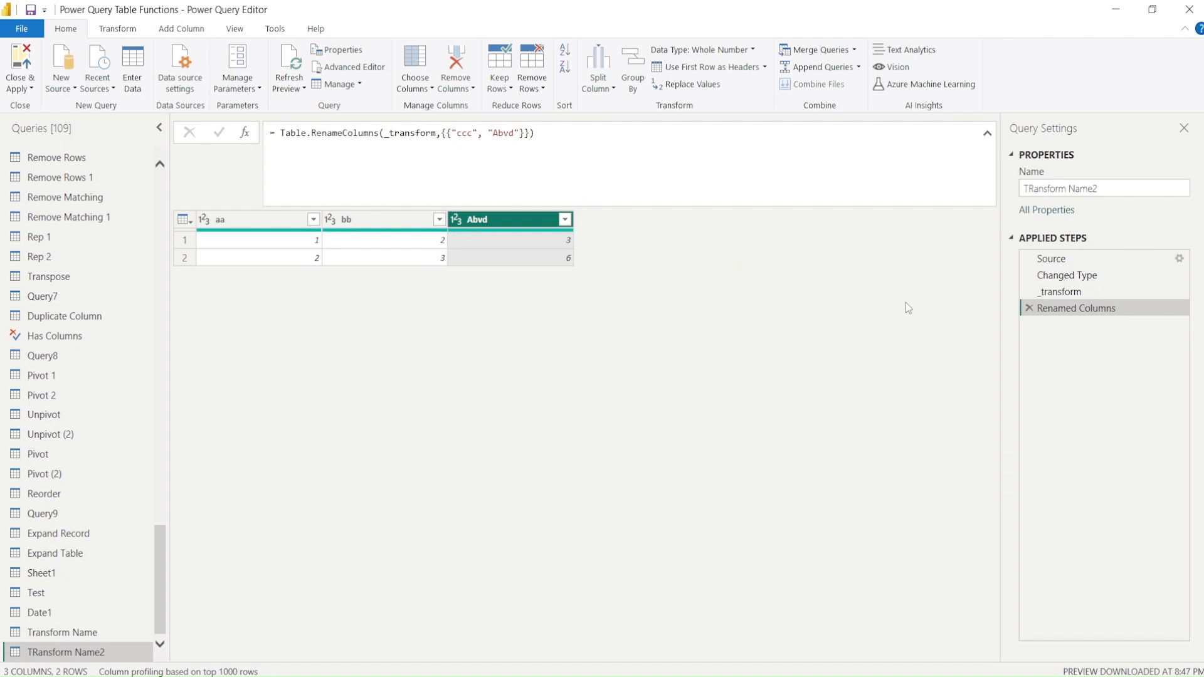
left_click(1028, 309)
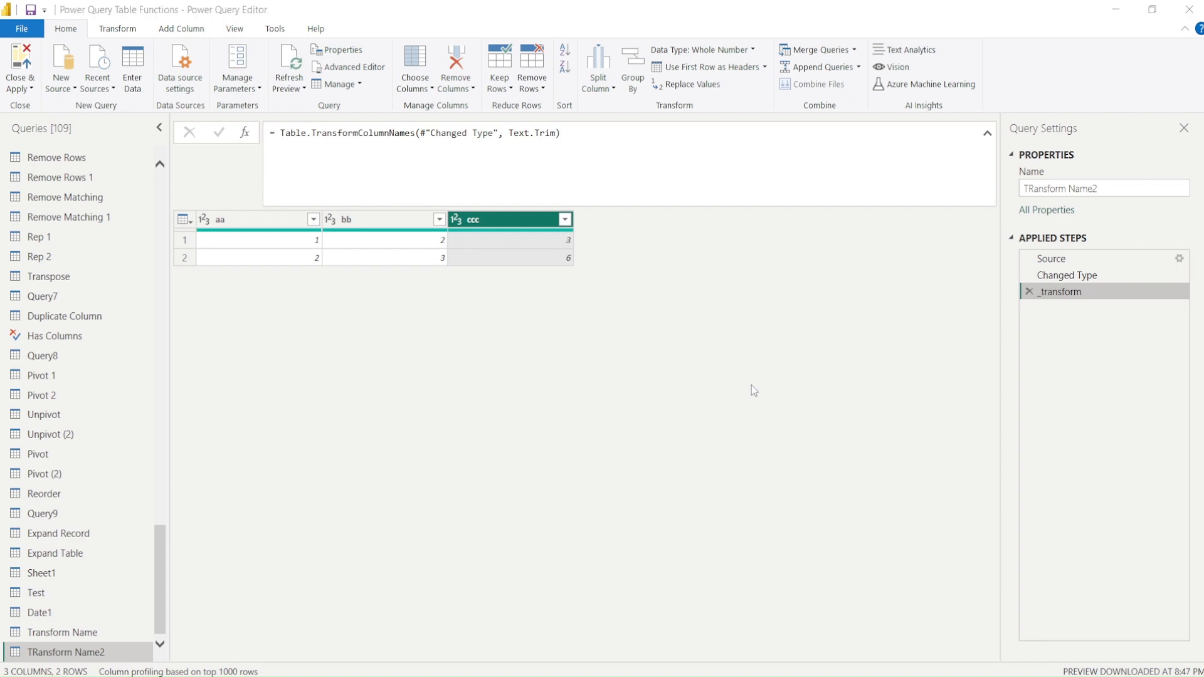
- Copy [MaxLength = 6, Comparer = Comparer.OrdinalIgnoreCase] from Example 2 of the browser documentation into the _transform formula in Power Query as third argument
key("alt+Tab")
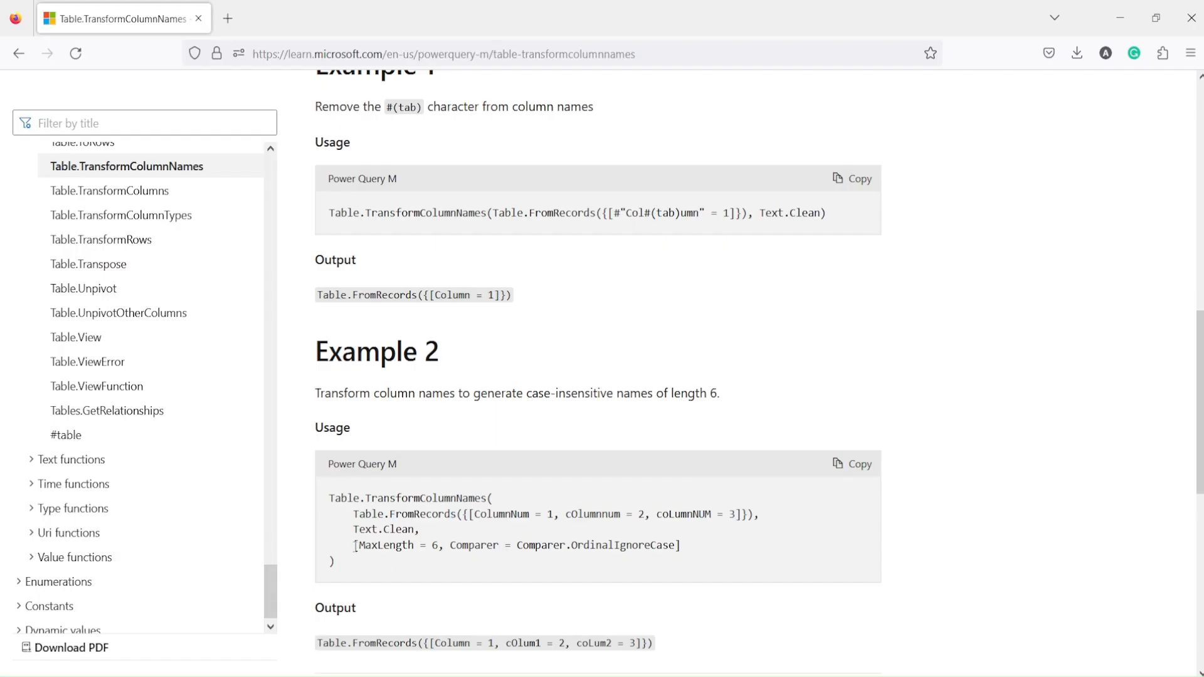
left_click_drag(353, 545, 696, 545)
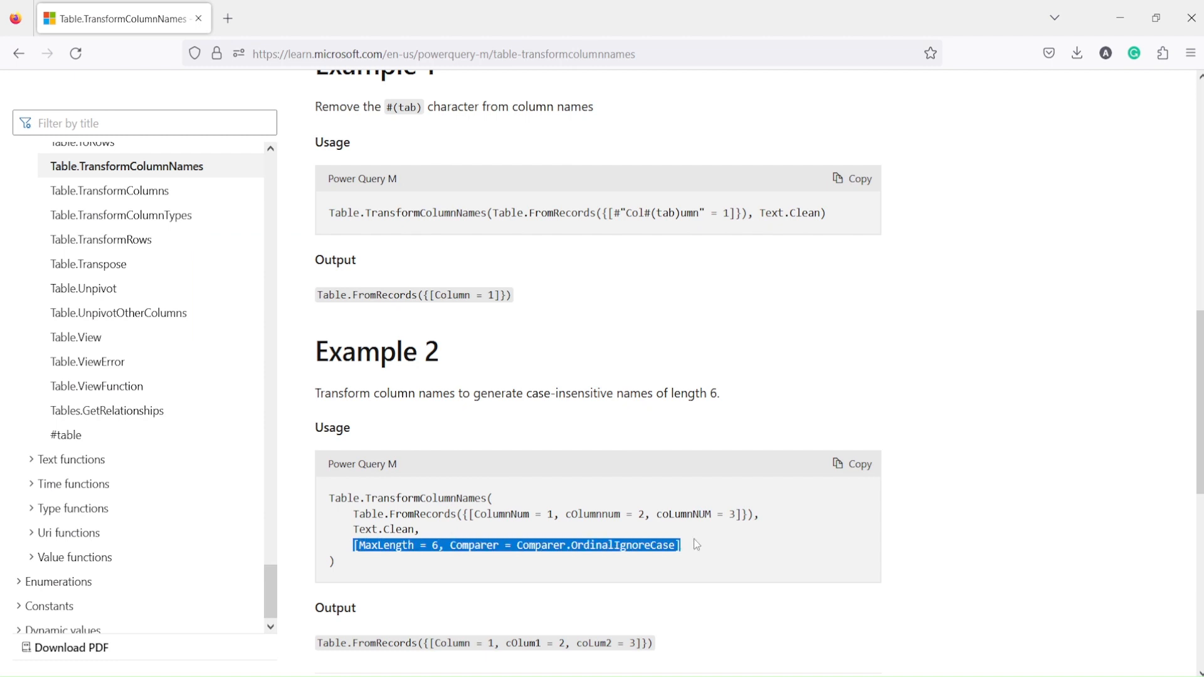
key("alt+Tab")
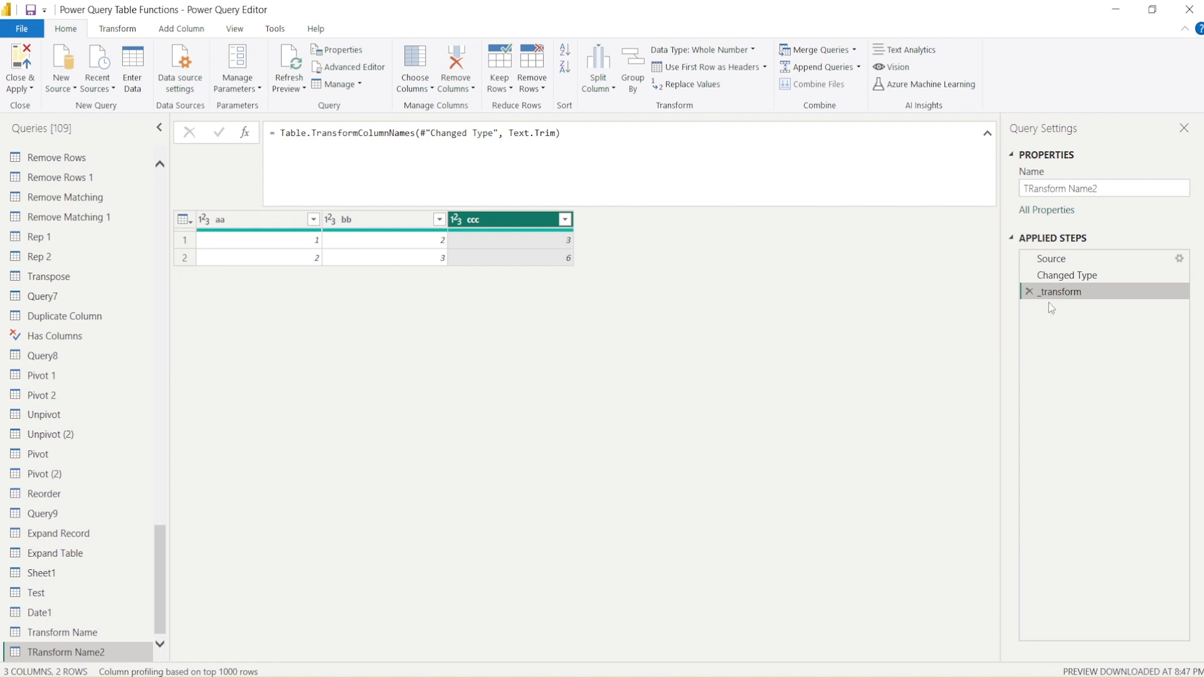
left_click(557, 133)
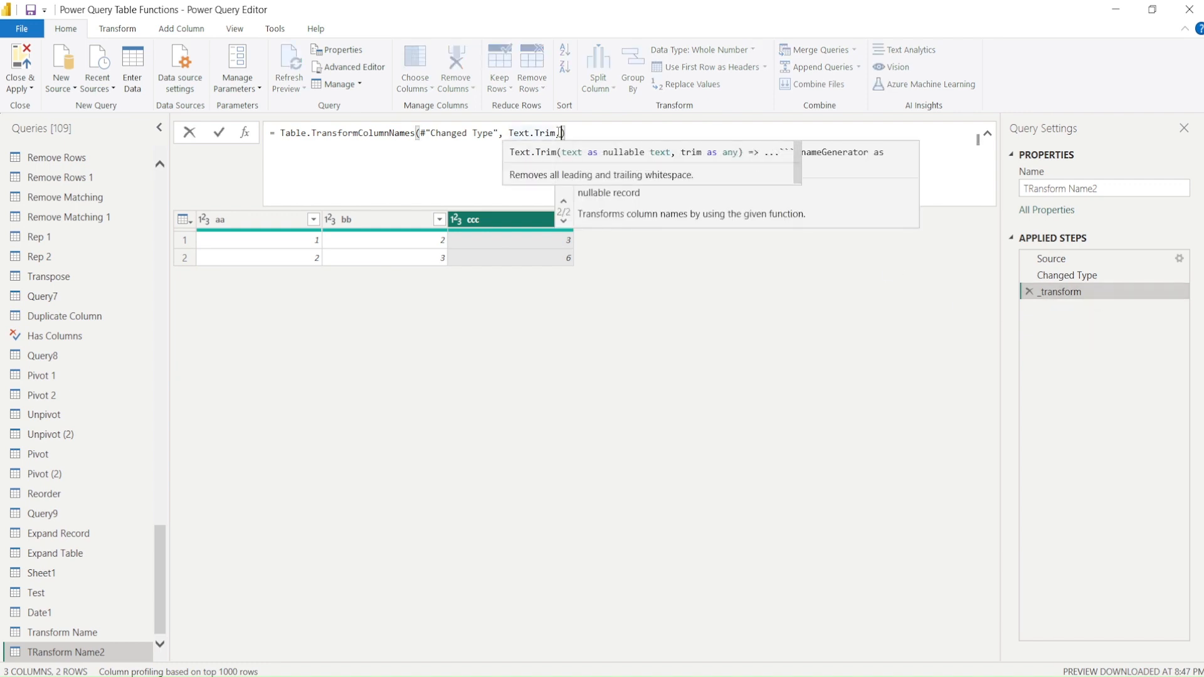
type(",[MaxLength = 6, Comparer = Comparer.OrdinalIgnoreCase]")
- Set MaxLength to 2 in the _transform formula, apply it and check the resulting column names
double_click(630, 132)
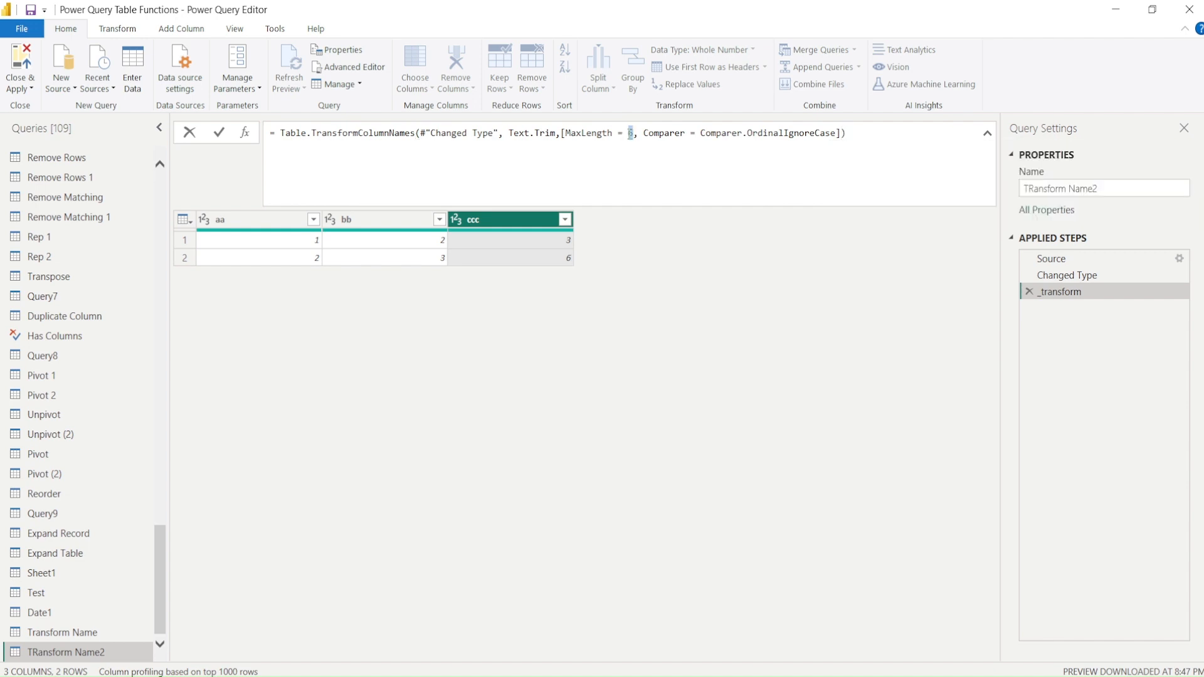
type("2")
left_click(562, 133)
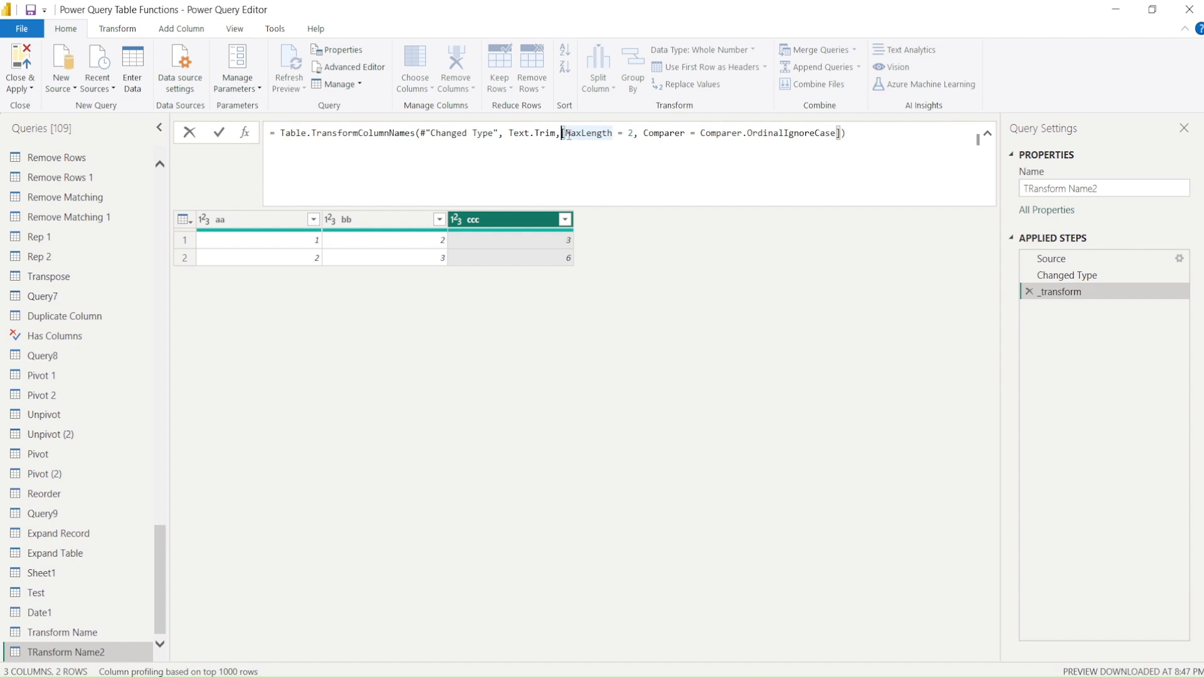
double_click(574, 133)
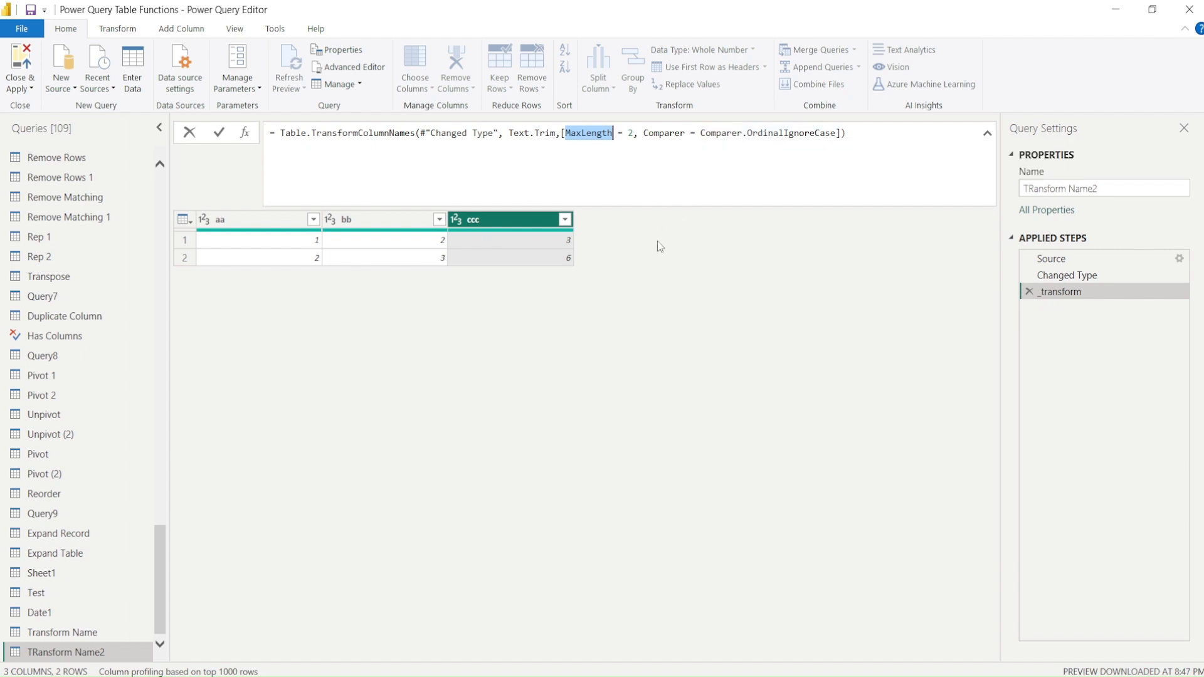
key("Return")
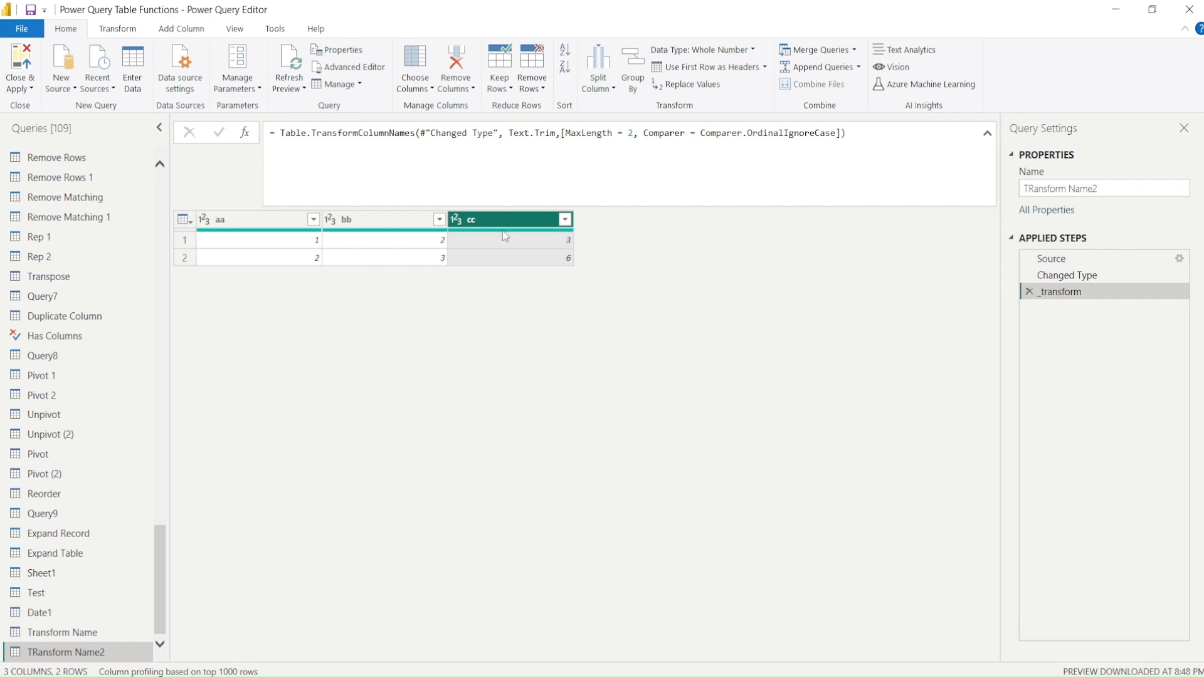
mouse_move(506, 235)
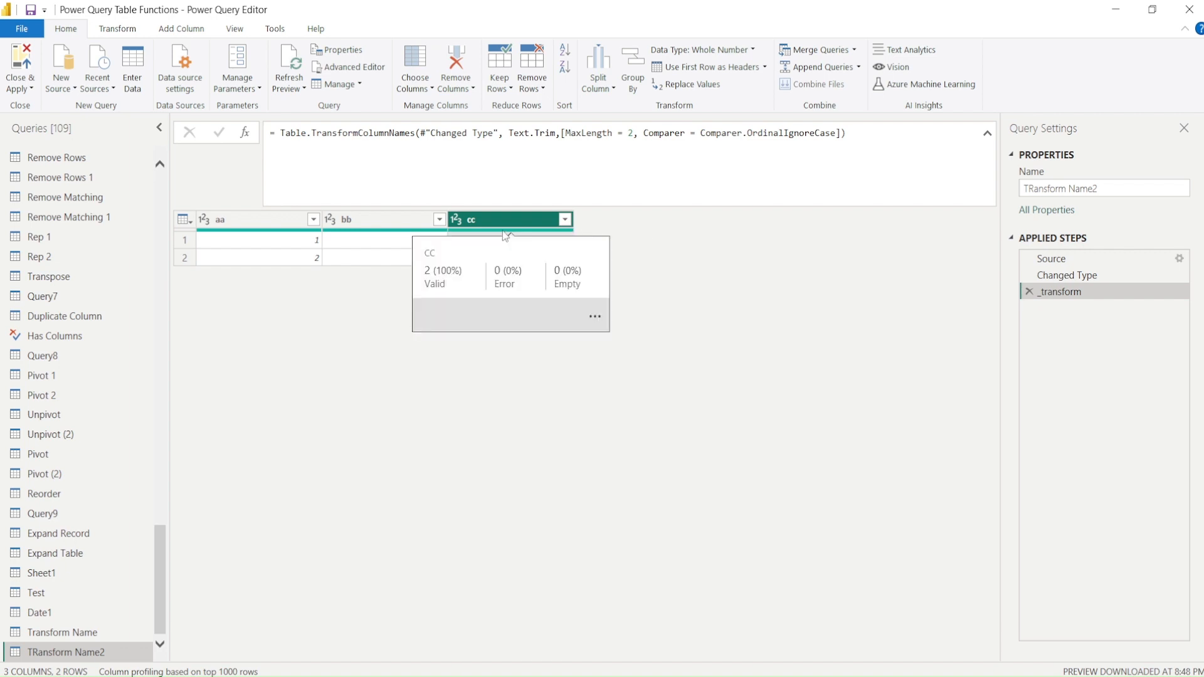